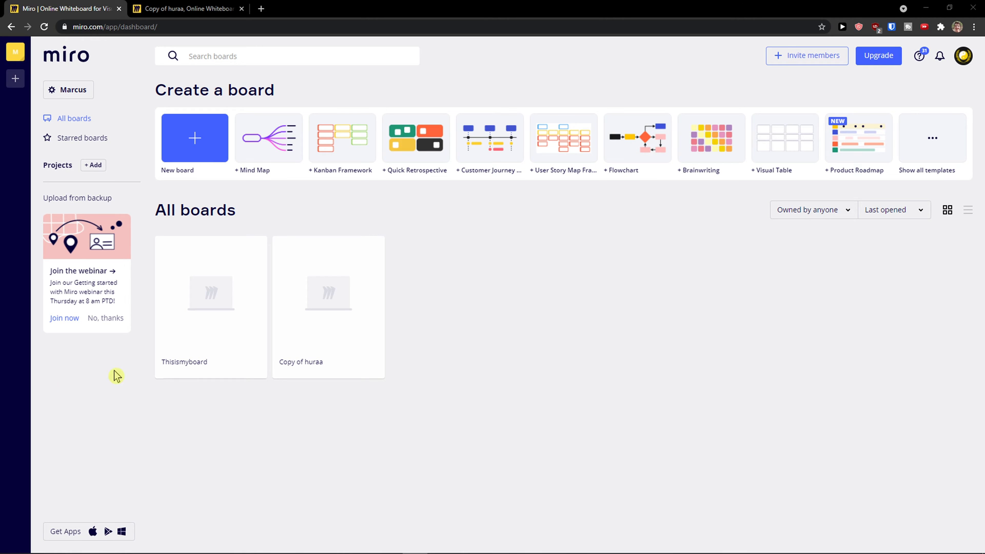
Leave the Copy of huraa board and create a new shared team board from the dashboard
{"action": "left_click", "coordinate": [187, 9]}
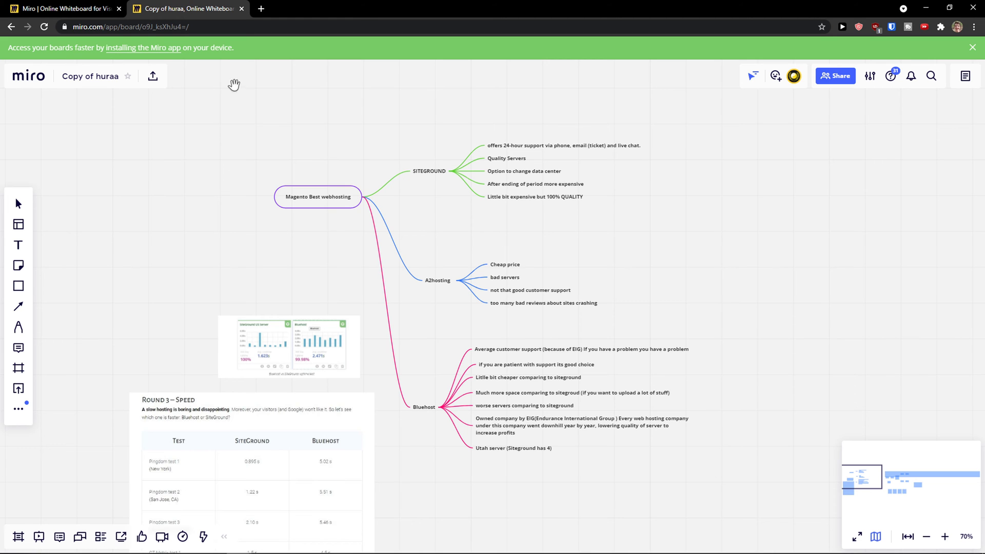
{"action": "left_click_drag", "start_coordinate": [502, 256], "coordinate": [510, 211]}
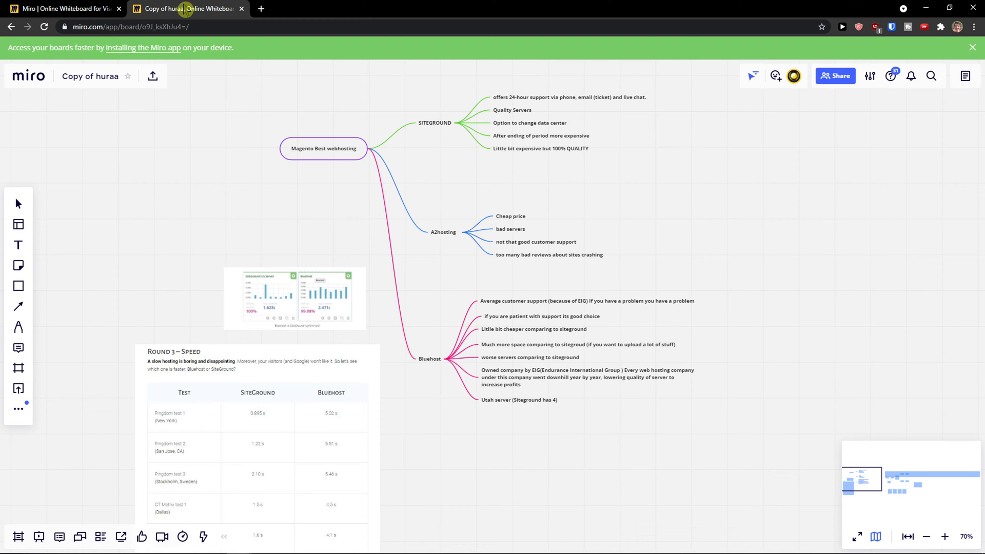
{"action": "left_click", "coordinate": [92, 7]}
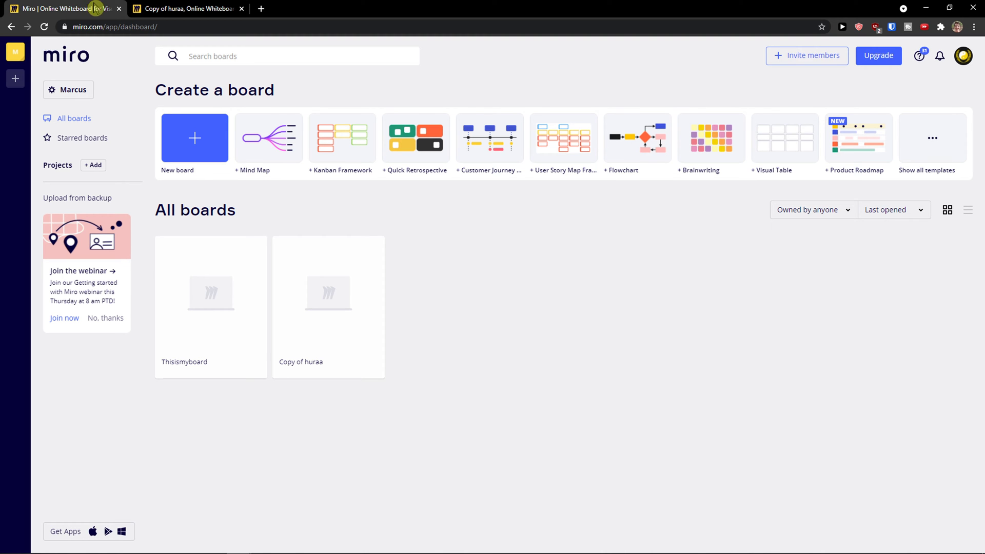
{"action": "left_click", "coordinate": [192, 150]}
{"action": "left_click", "coordinate": [478, 337]}
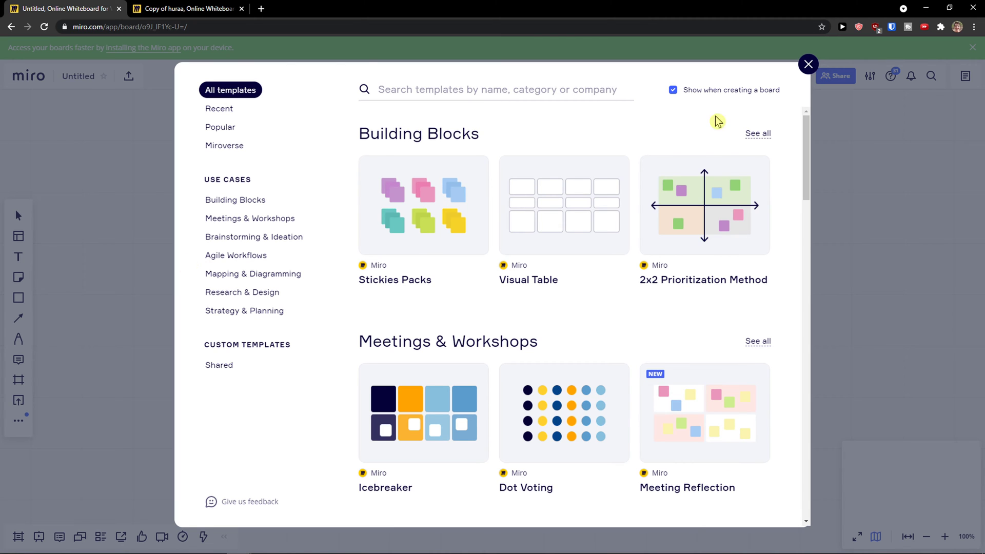
Reopen the template gallery and browse the Popular and Miroverse community templates
{"action": "left_click", "coordinate": [808, 64]}
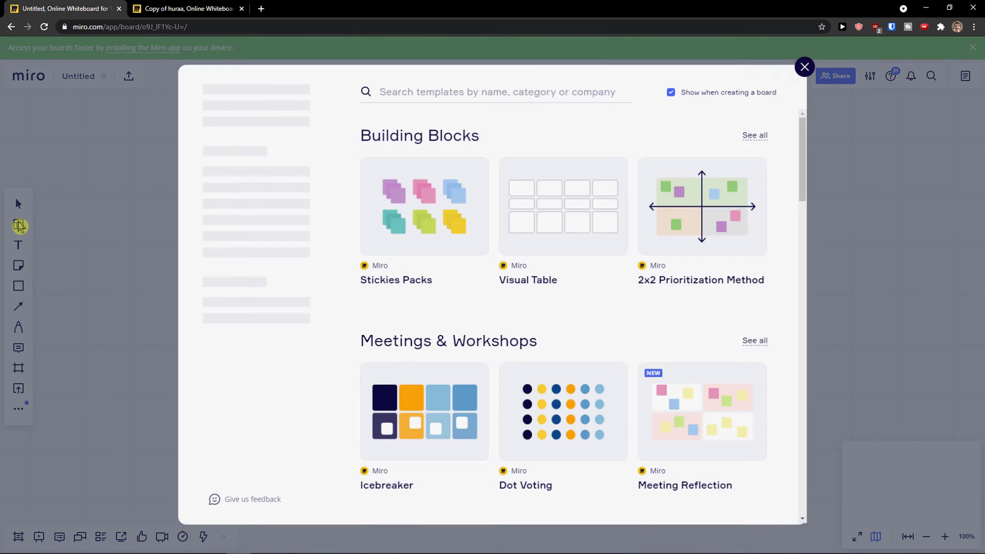
{"action": "left_click", "coordinate": [19, 225]}
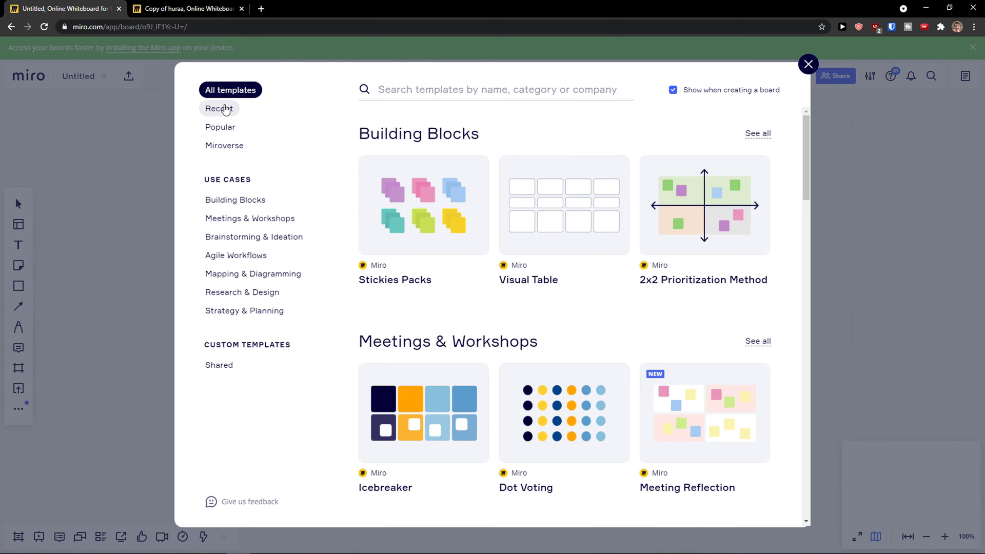
{"action": "left_click", "coordinate": [224, 131]}
{"action": "left_click", "coordinate": [226, 149]}
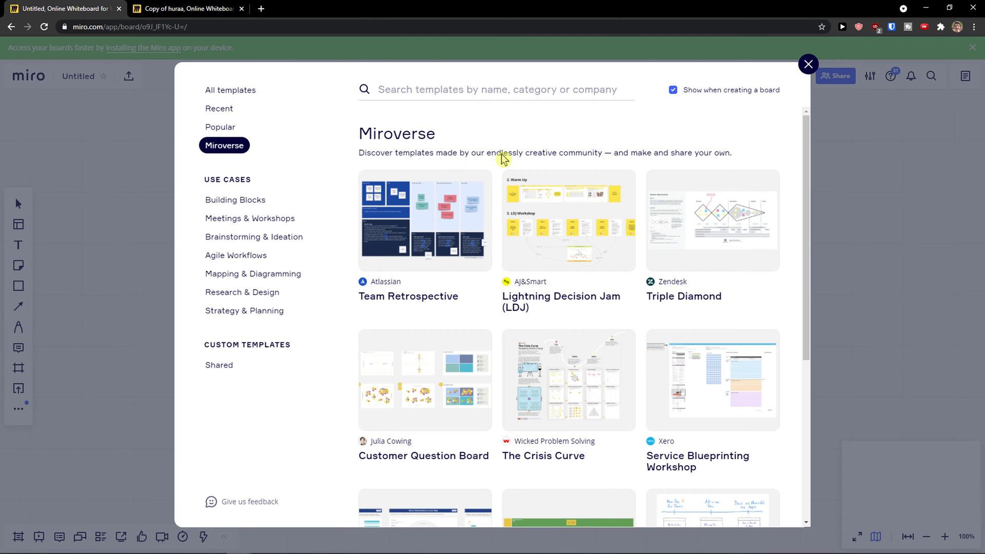
{"action": "scroll", "coordinate": [493, 170], "scroll_direction": "down", "scroll_amount": 1}
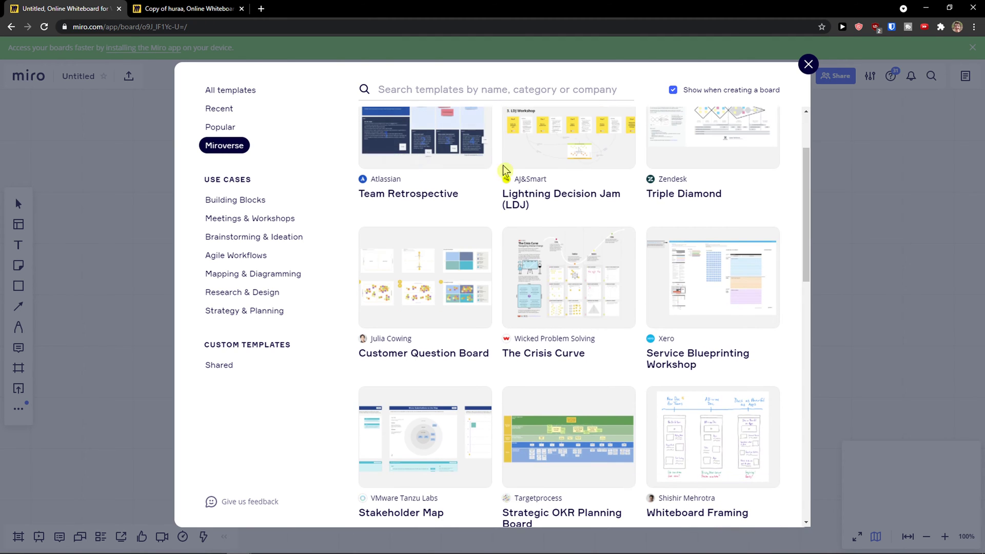
{"action": "scroll", "coordinate": [477, 194], "scroll_direction": "up", "scroll_amount": 1}
{"action": "scroll", "coordinate": [440, 204], "scroll_direction": "down", "scroll_amount": 4}
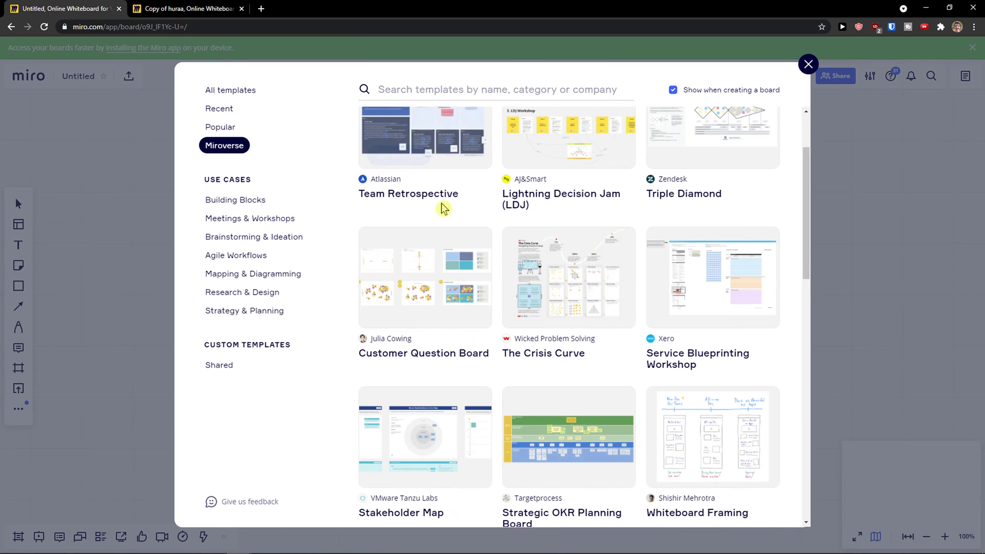
Browse the Building Blocks, Meetings & Workshops, Brainstorming & Ideation and Agile Workflows templates
{"action": "left_click", "coordinate": [244, 200]}
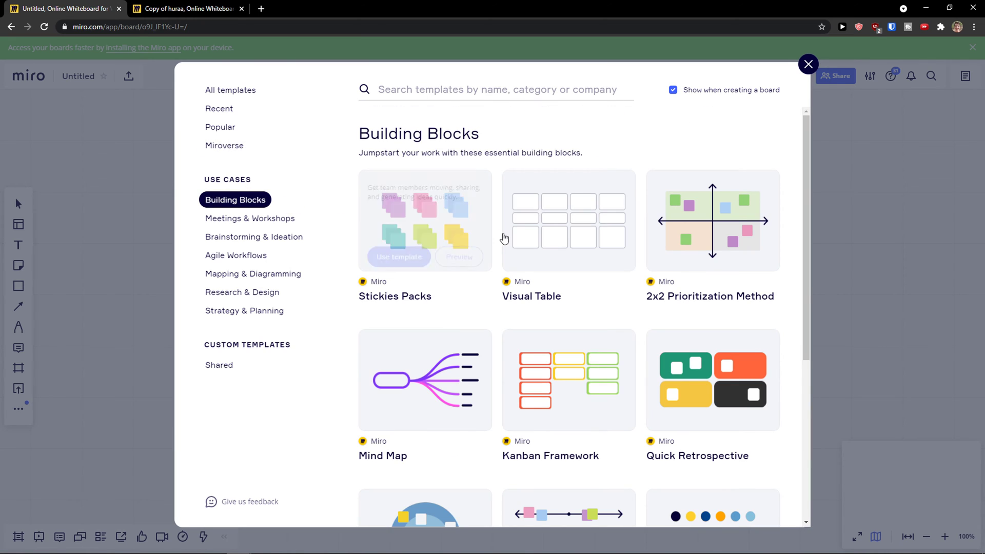
{"action": "scroll", "coordinate": [506, 236], "scroll_direction": "down", "scroll_amount": 2}
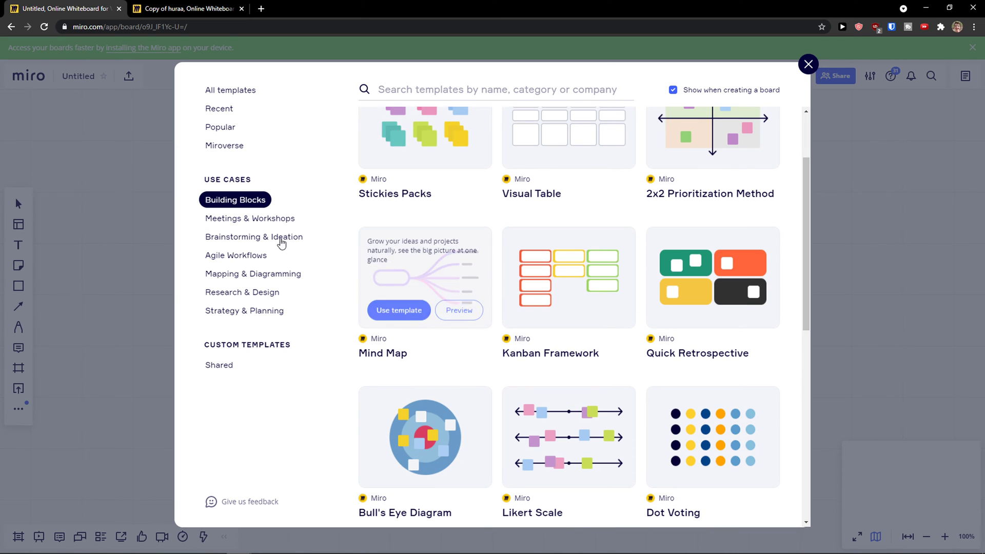
{"action": "left_click", "coordinate": [237, 223]}
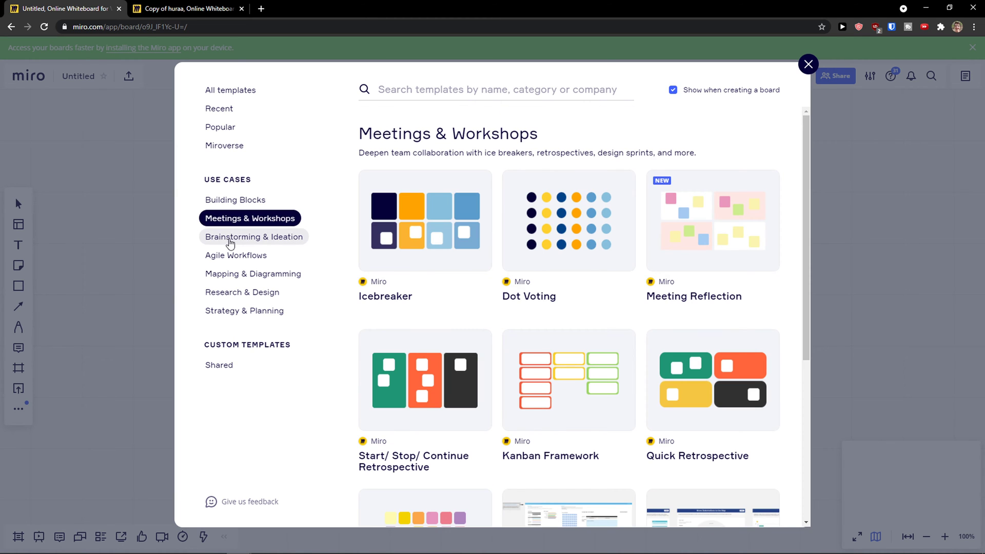
{"action": "left_click", "coordinate": [229, 242]}
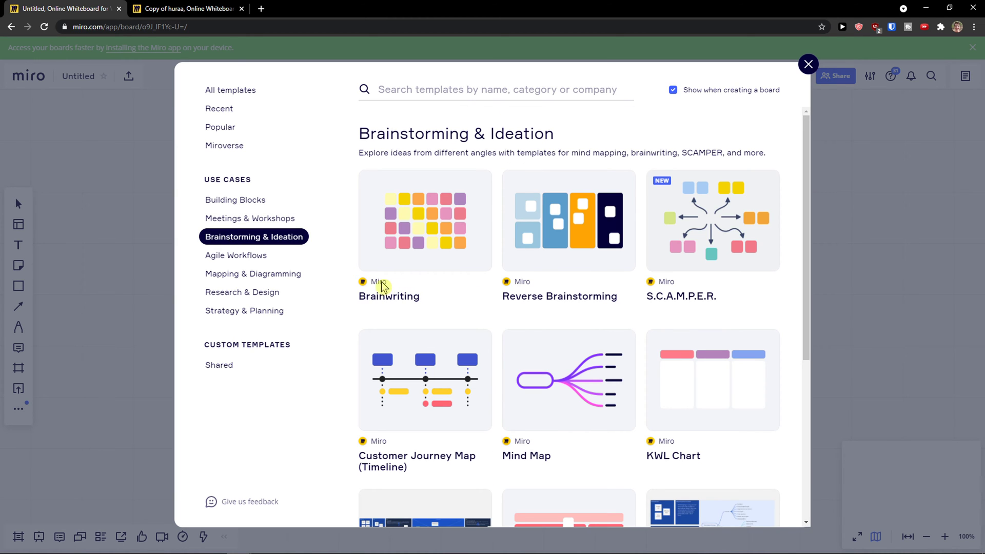
{"action": "scroll", "coordinate": [378, 283], "scroll_direction": "down", "scroll_amount": 1}
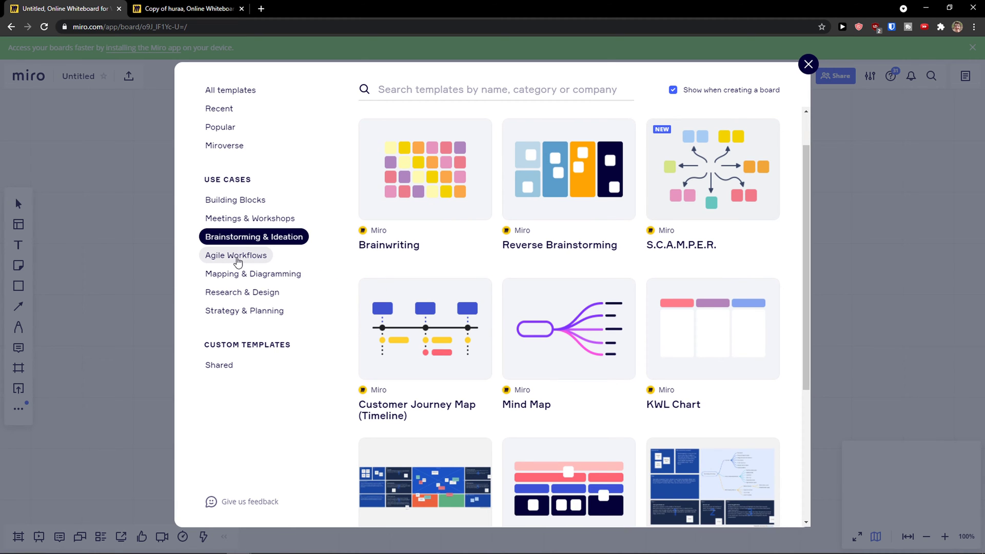
{"action": "left_click", "coordinate": [238, 259]}
{"action": "left_click", "coordinate": [253, 239]}
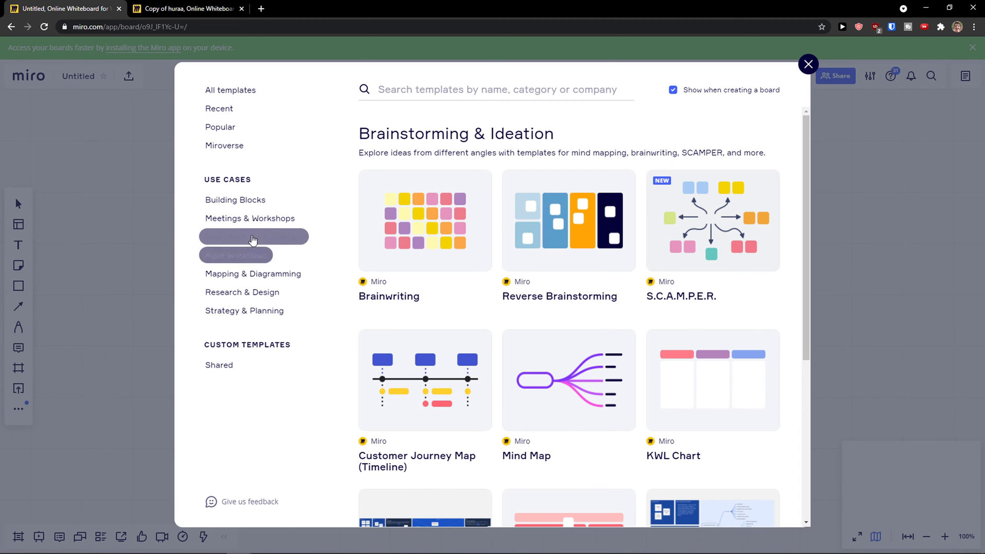
{"action": "scroll", "coordinate": [528, 305], "scroll_direction": "down", "scroll_amount": 1}
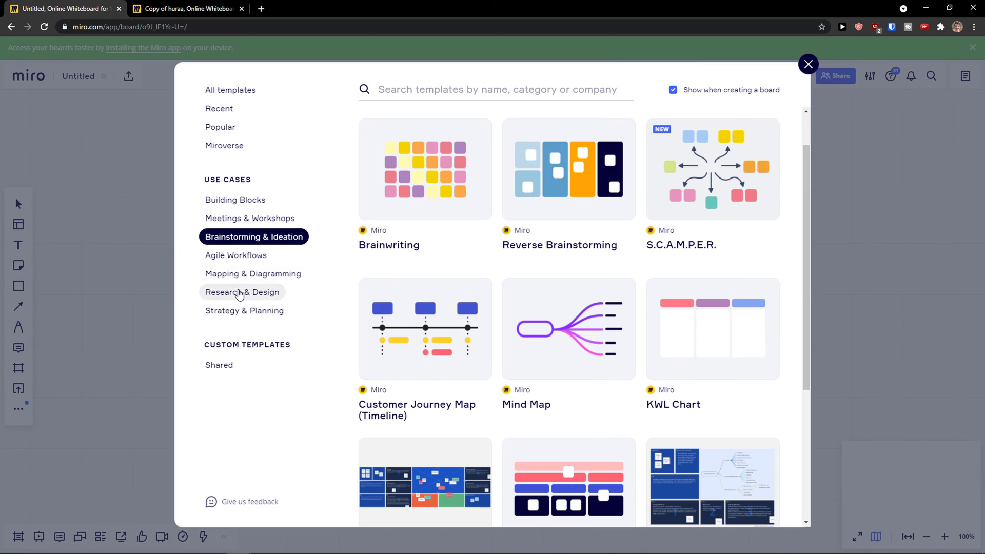
Insert the Mind Map template from Mapping & Diagramming onto the board
{"action": "left_click", "coordinate": [243, 277]}
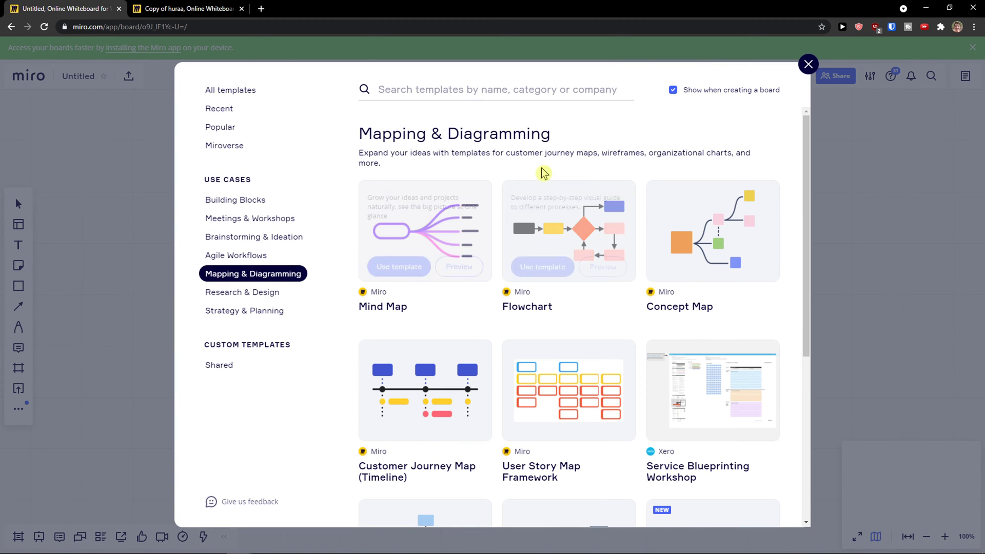
{"action": "mouse_move", "coordinate": [413, 241]}
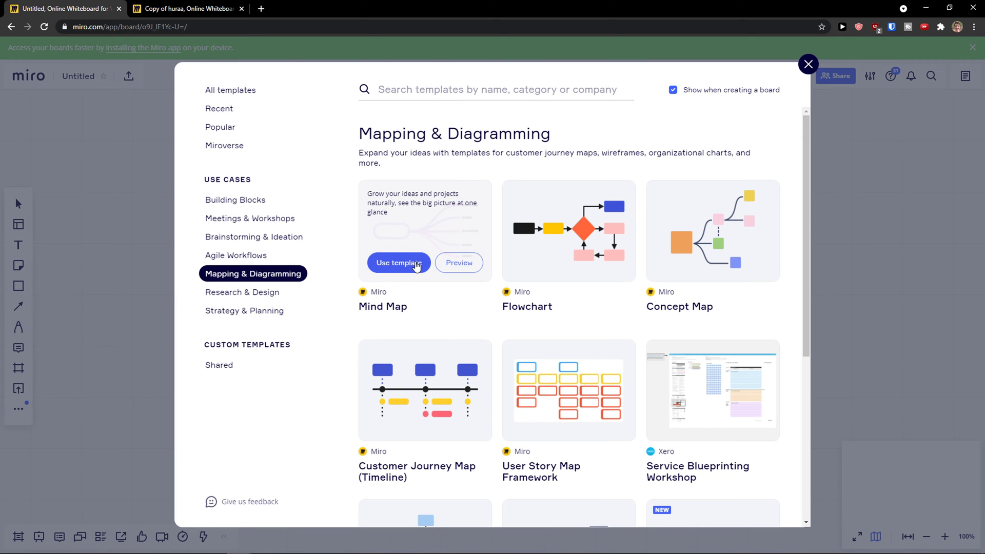
{"action": "left_click", "coordinate": [416, 264]}
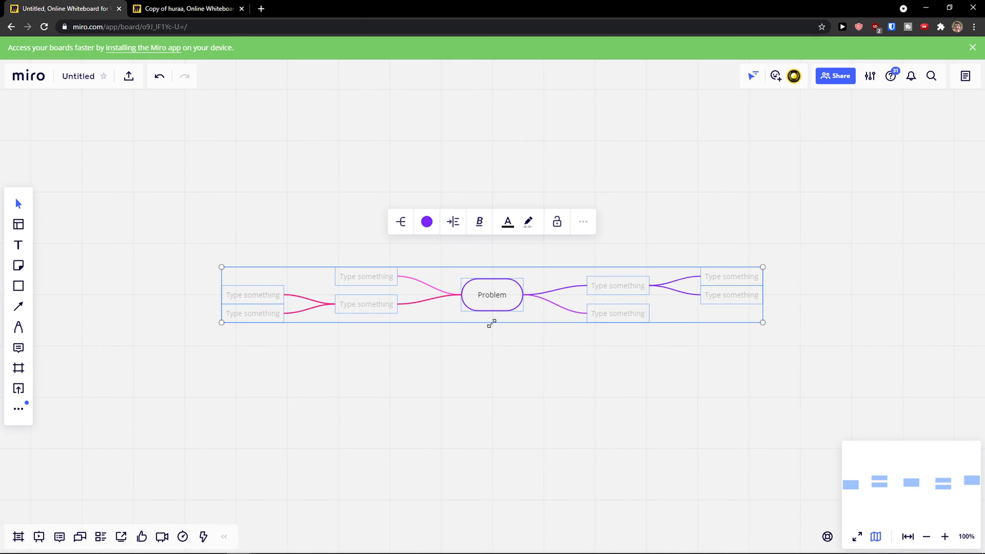
Enlarge the Problem mind map and shift it slightly to the right
{"action": "left_click_drag", "start_coordinate": [228, 326], "coordinate": [145, 354]}
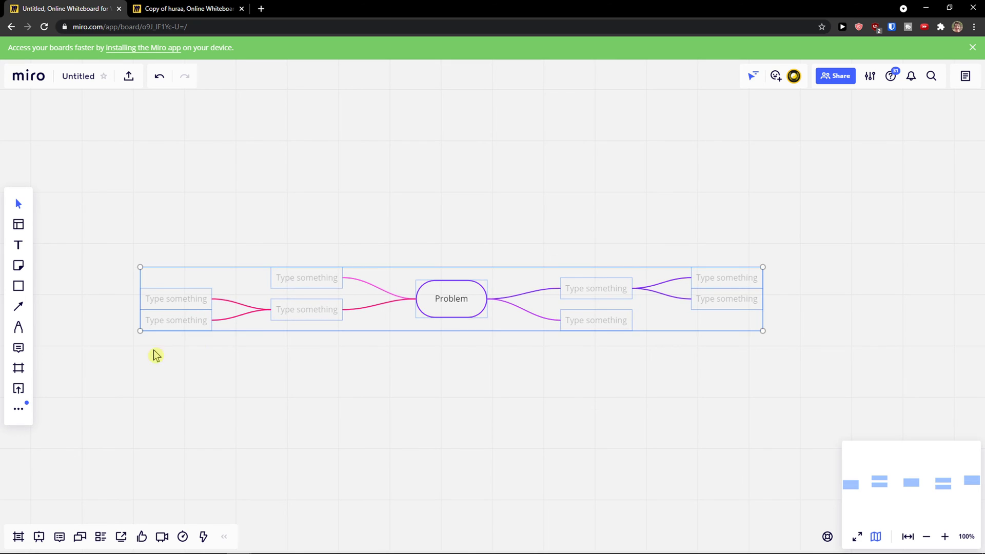
{"action": "left_click_drag", "start_coordinate": [374, 299], "coordinate": [389, 295]}
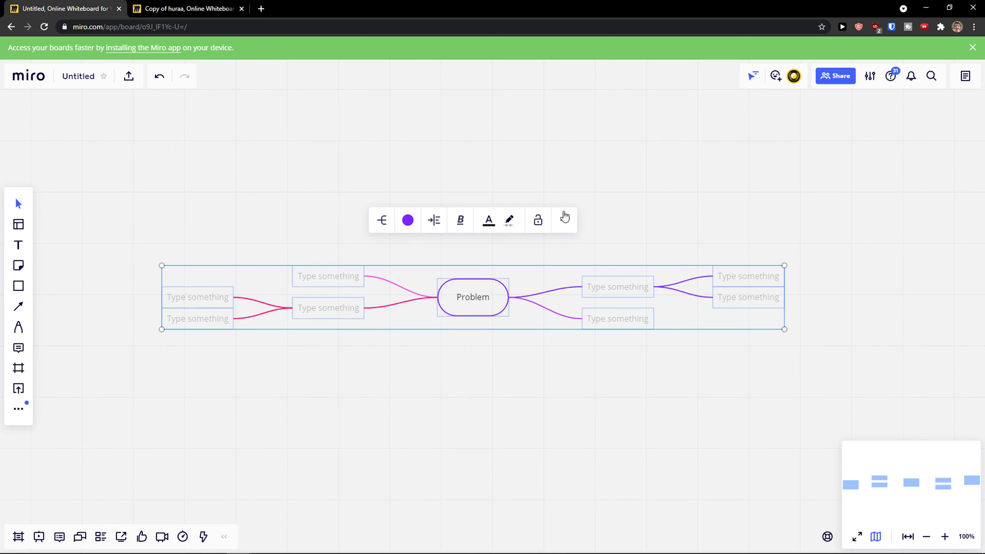
{"action": "left_click", "coordinate": [776, 77]}
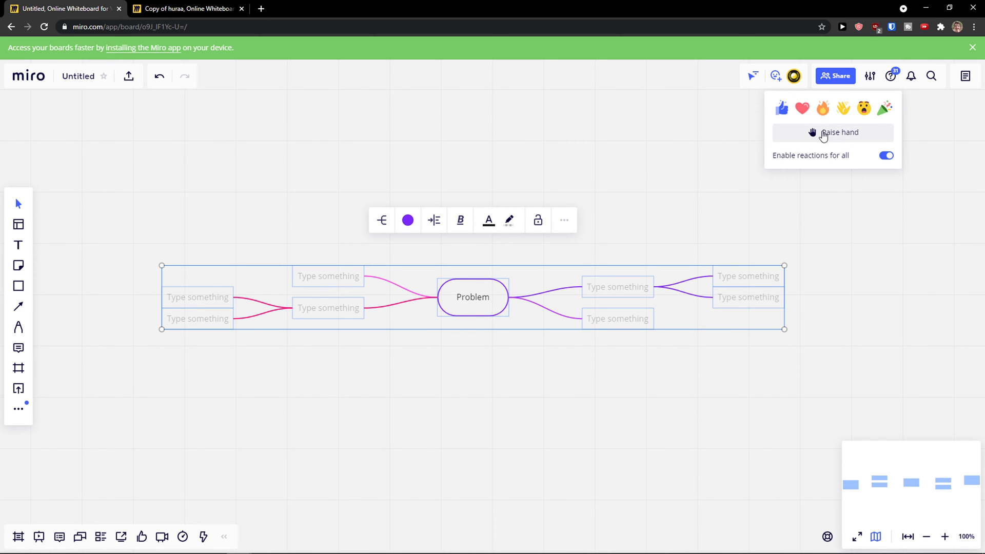
Send heart, fire and surprised reactions, then raise and lower a hand
{"action": "left_click", "coordinate": [803, 111]}
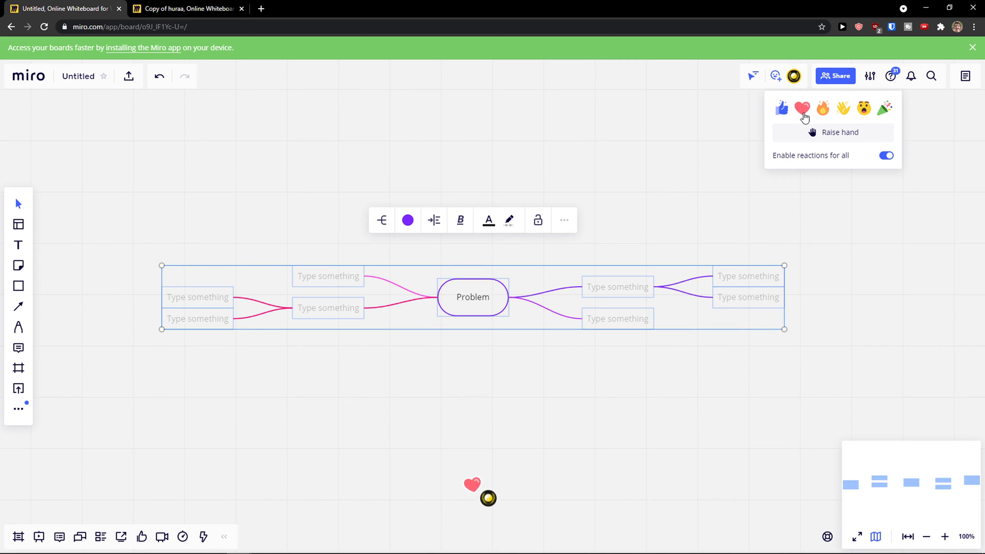
{"action": "left_click", "coordinate": [823, 109]}
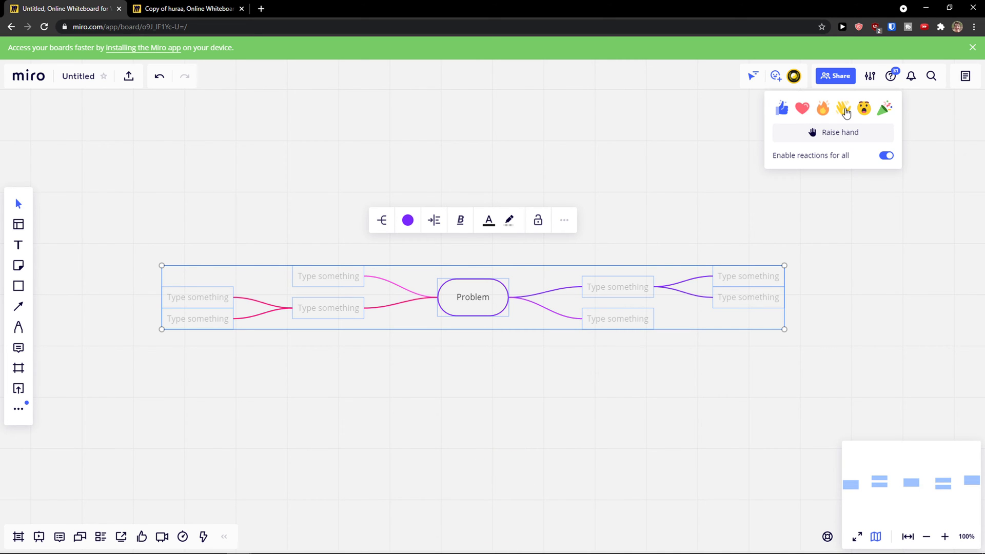
{"action": "left_click", "coordinate": [865, 109]}
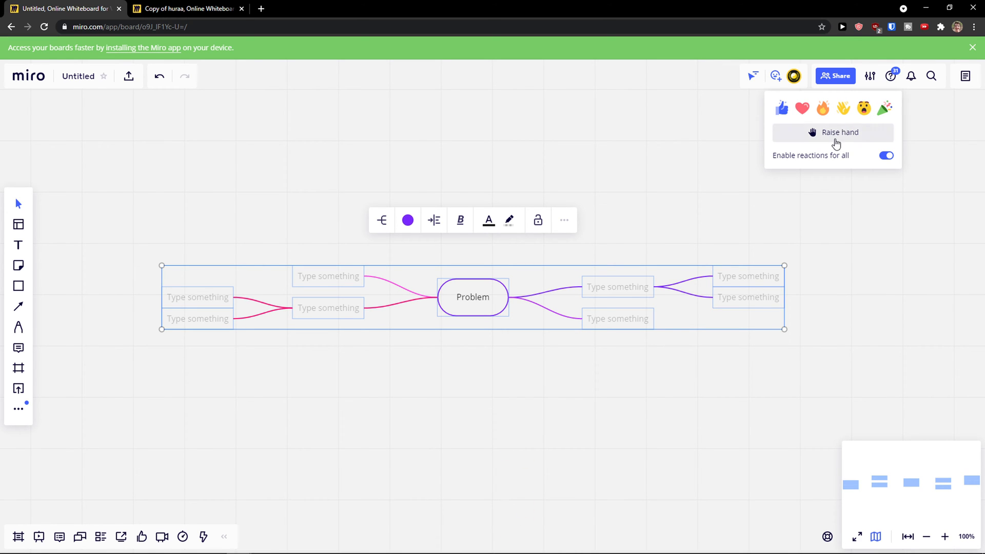
{"action": "left_click", "coordinate": [836, 133]}
{"action": "left_click", "coordinate": [836, 143]}
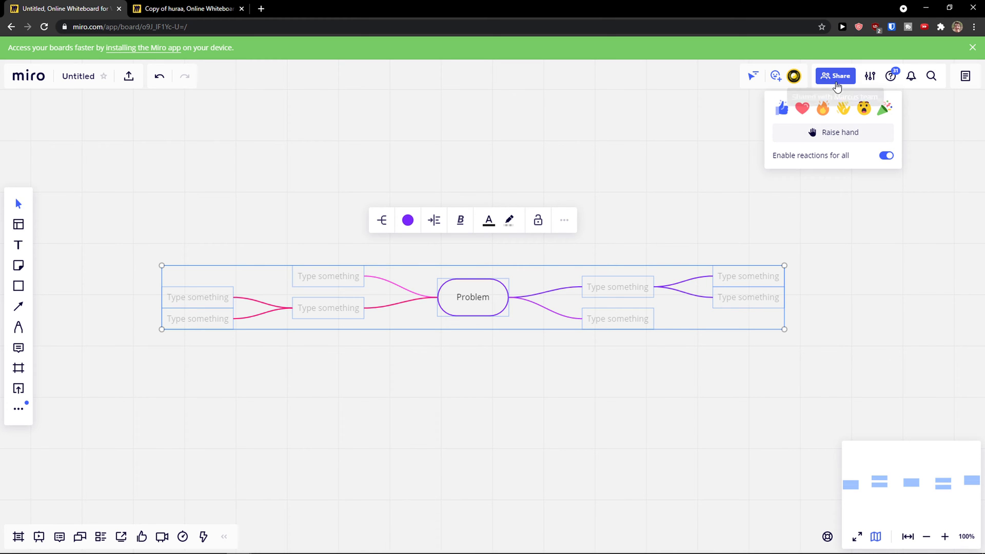
{"action": "left_click", "coordinate": [839, 81]}
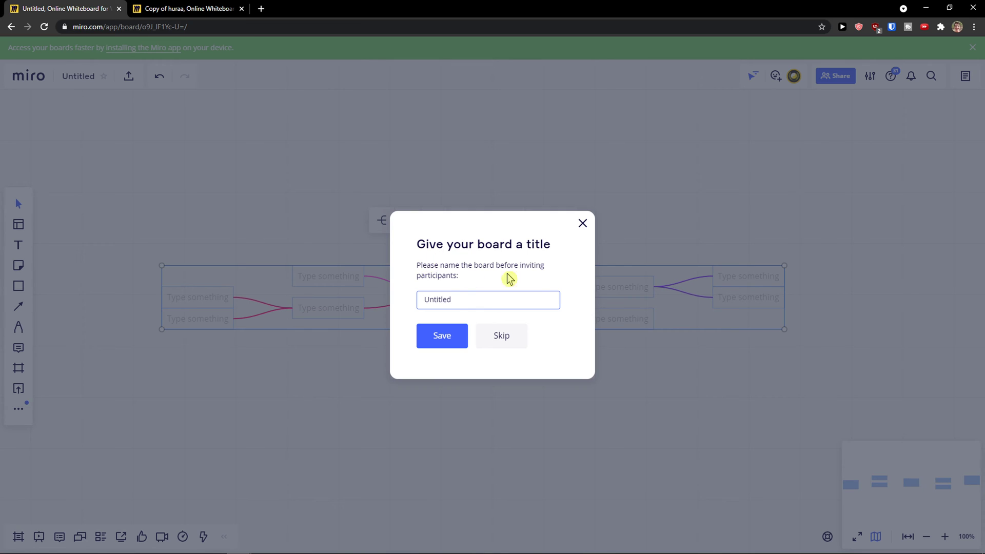
Skip the board title and review the invite link and team access permissions unchanged
{"action": "left_click", "coordinate": [582, 224]}
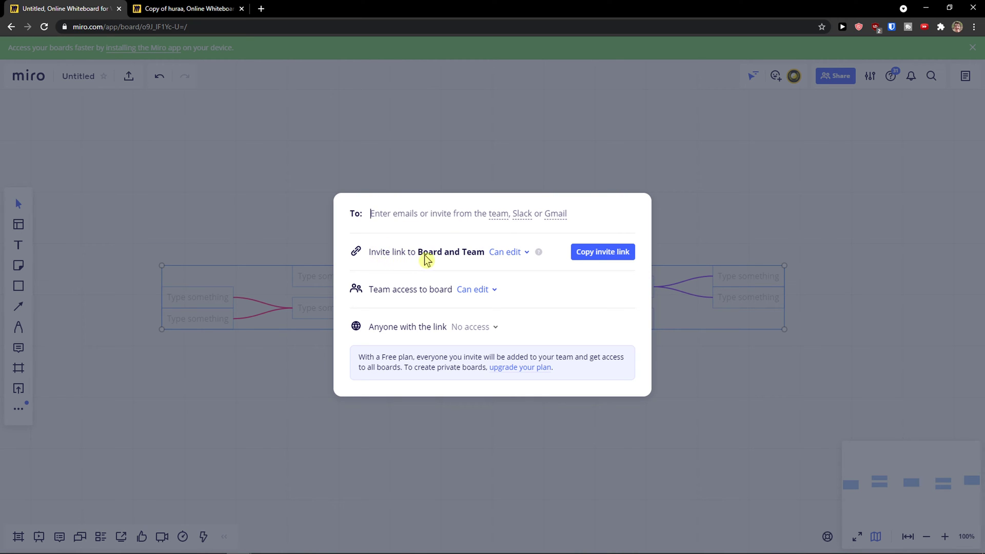
{"action": "left_click", "coordinate": [512, 254]}
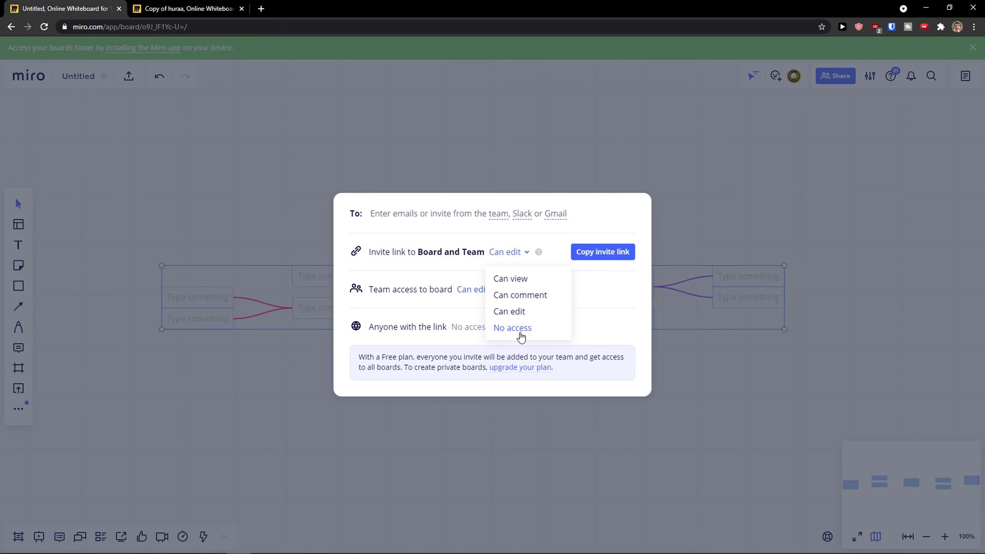
{"action": "left_click", "coordinate": [401, 295]}
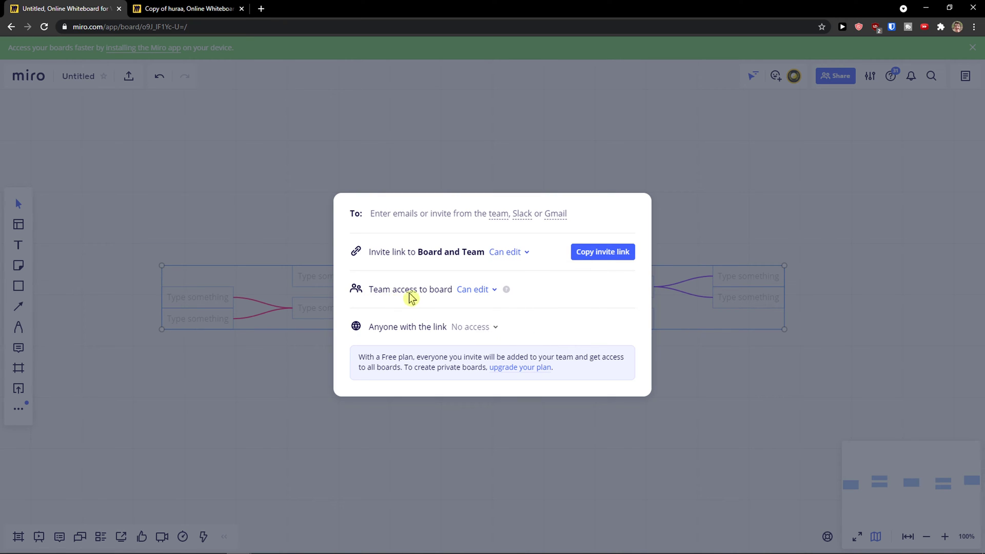
{"action": "left_click", "coordinate": [488, 290]}
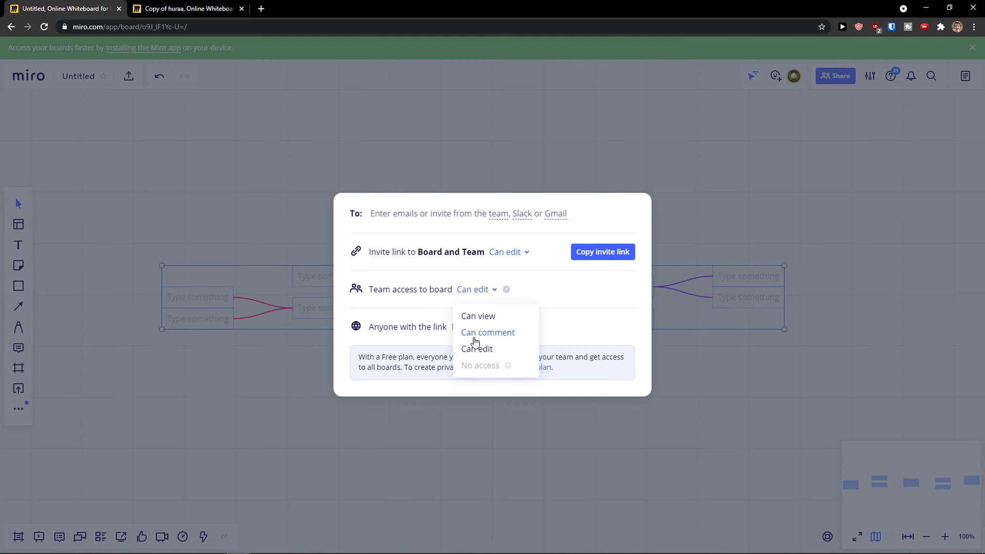
{"action": "left_click", "coordinate": [694, 330]}
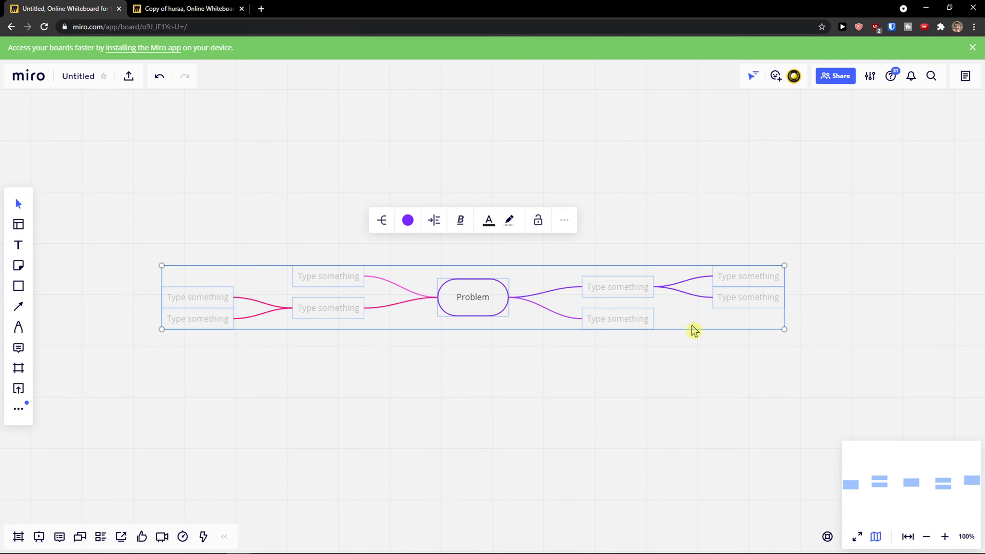
Scroll through the keyboard shortcuts reference from the settings menu, then close it
{"action": "left_click", "coordinate": [873, 77]}
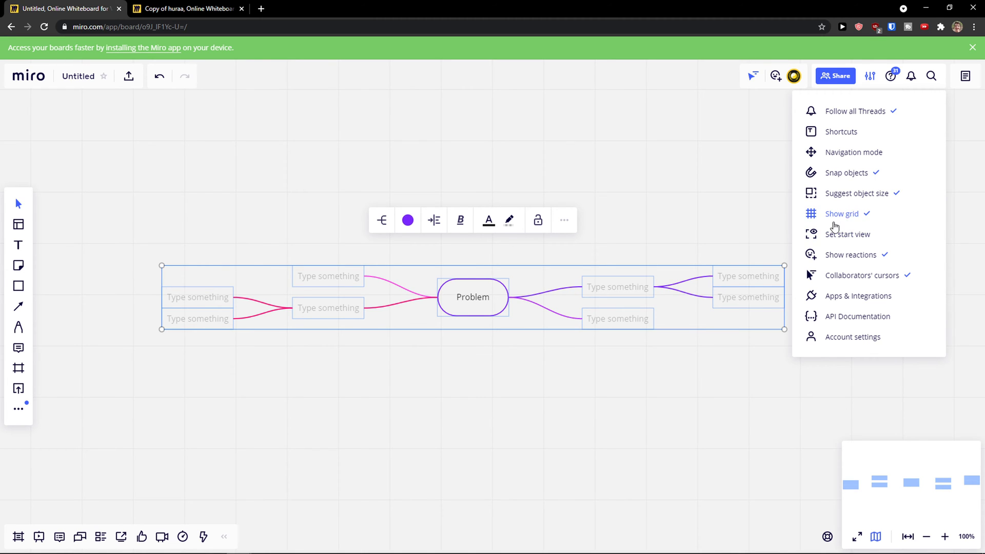
{"action": "left_click", "coordinate": [846, 136]}
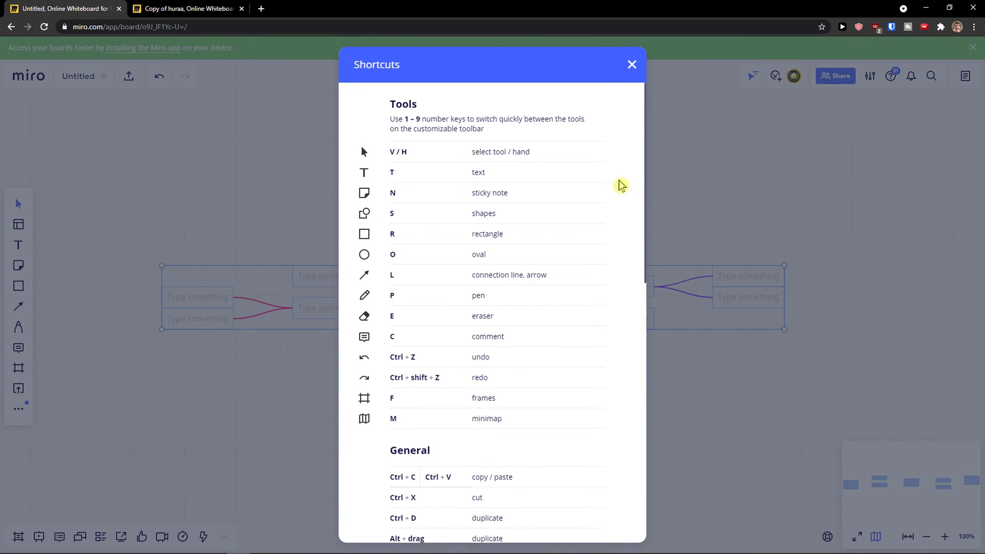
{"action": "scroll", "coordinate": [548, 215], "scroll_direction": "down", "scroll_amount": 3}
{"action": "scroll", "coordinate": [549, 215], "scroll_direction": "down", "scroll_amount": 3}
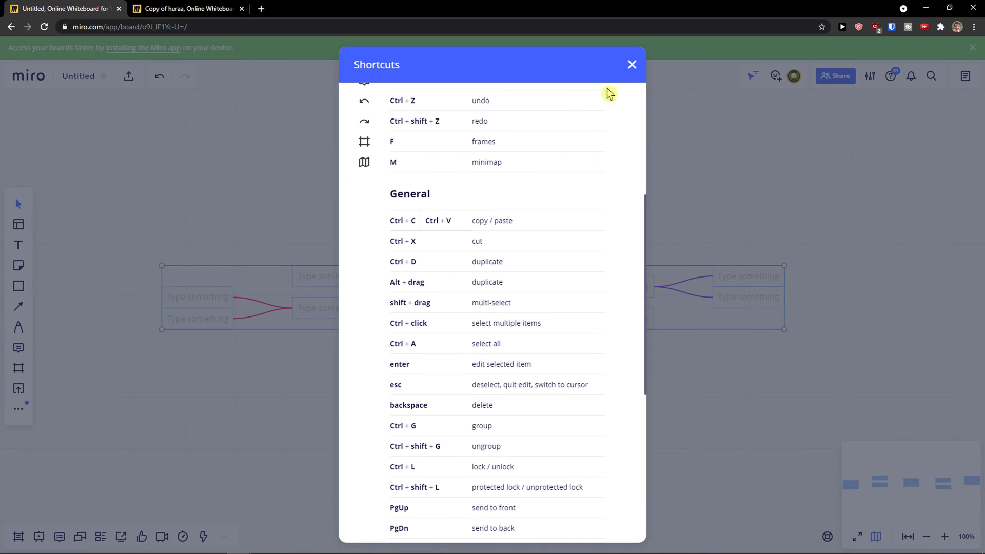
{"action": "left_click", "coordinate": [630, 65]}
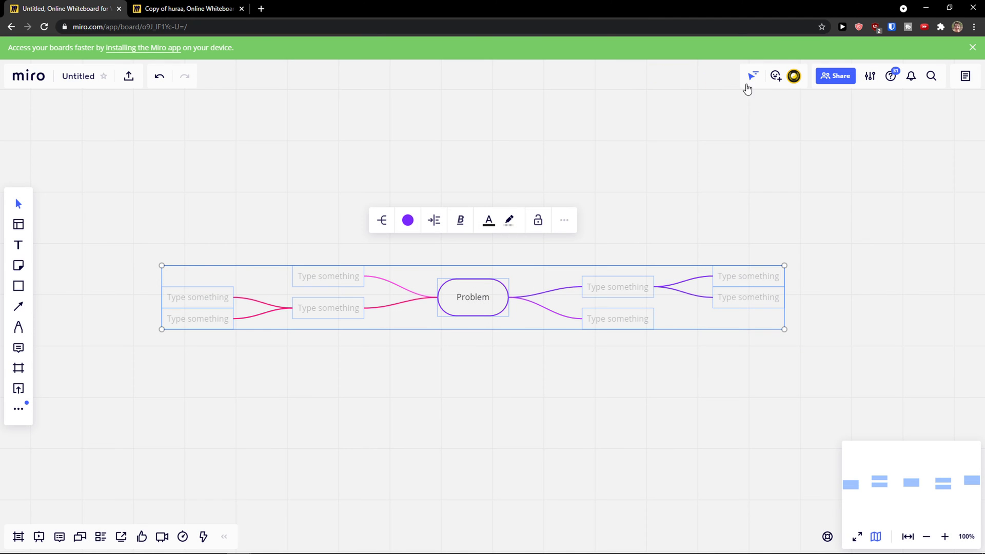
{"action": "left_click", "coordinate": [867, 78]}
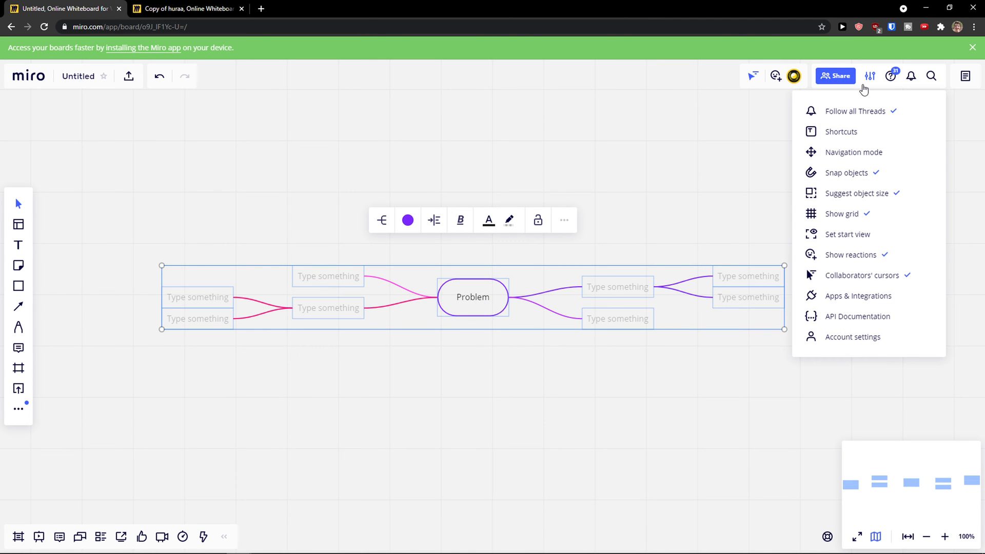
Set the board navigation mode to Mouse after trying Trackpad, and apply it
{"action": "left_click", "coordinate": [844, 154]}
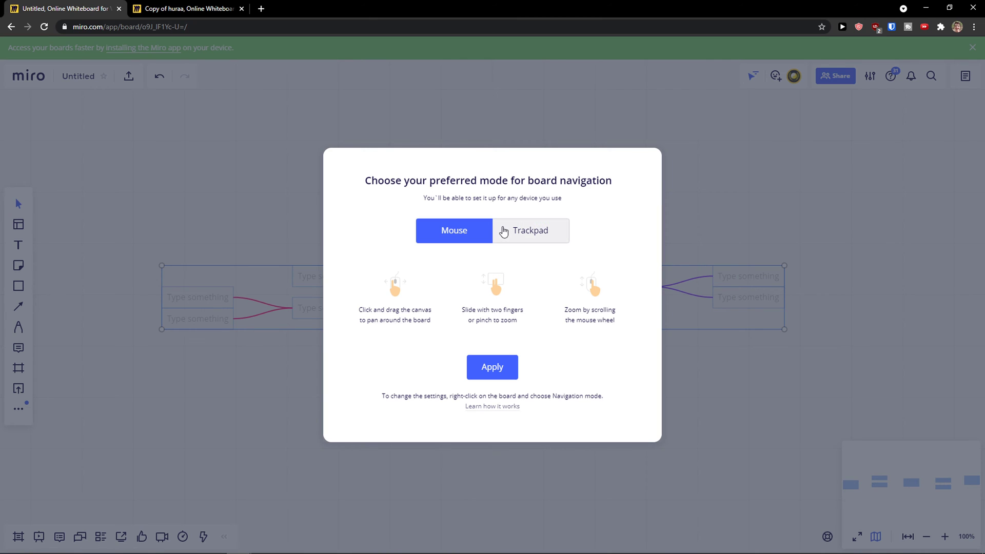
{"action": "left_click", "coordinate": [508, 232]}
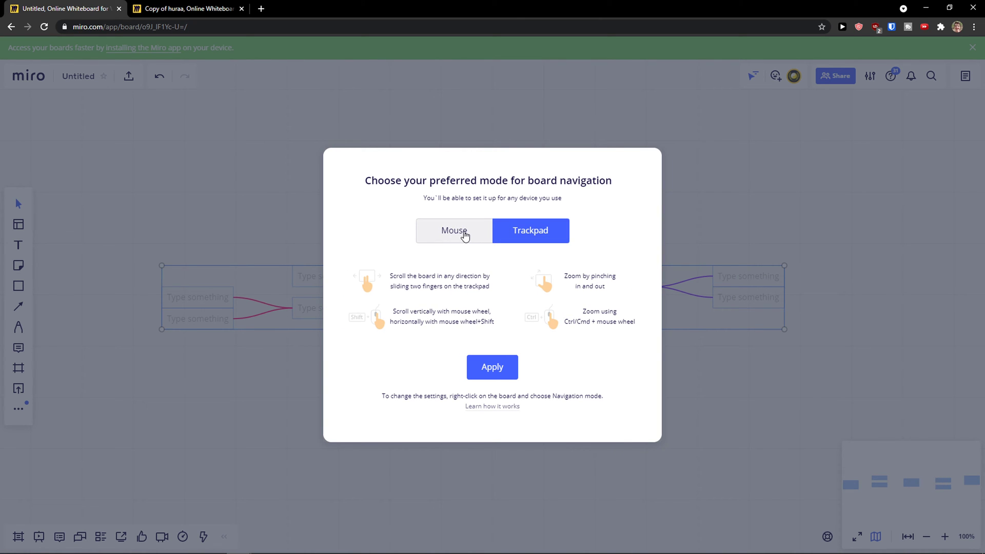
{"action": "left_click", "coordinate": [464, 235]}
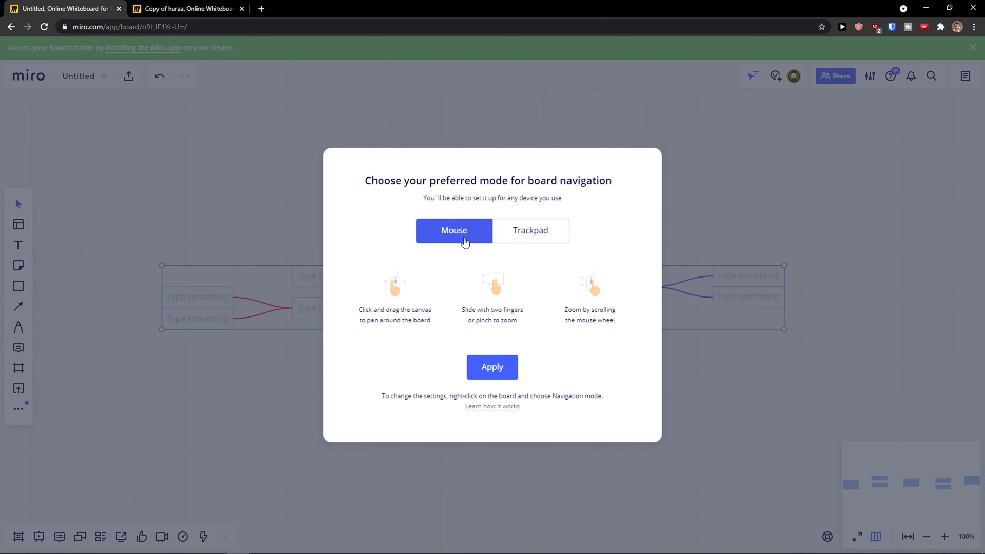
{"action": "left_click", "coordinate": [500, 367]}
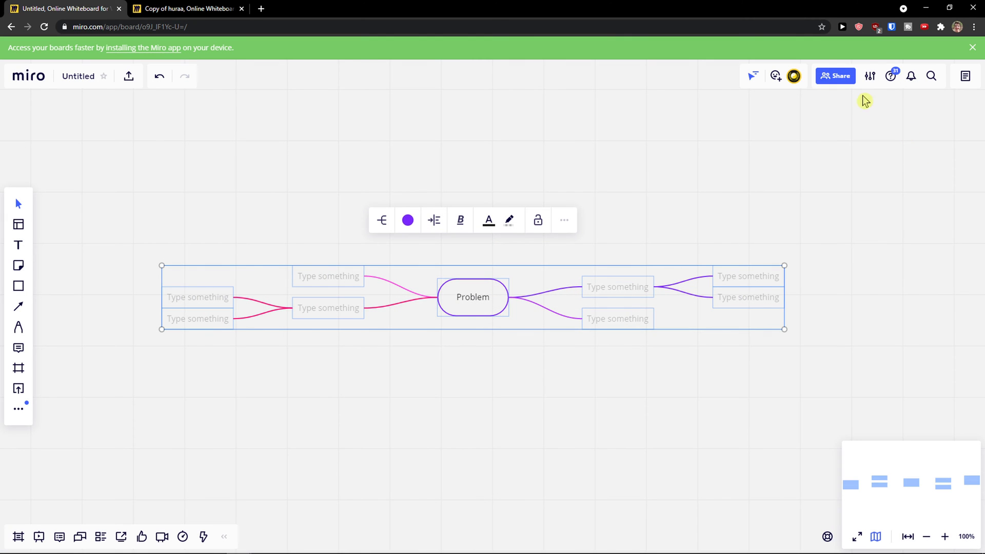
{"action": "left_click", "coordinate": [869, 78]}
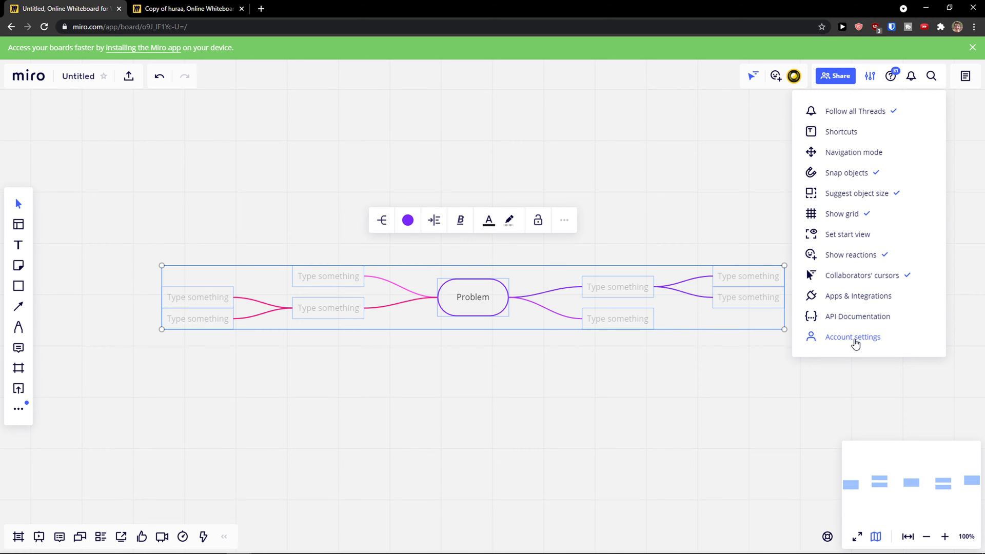
{"action": "left_click", "coordinate": [645, 237]}
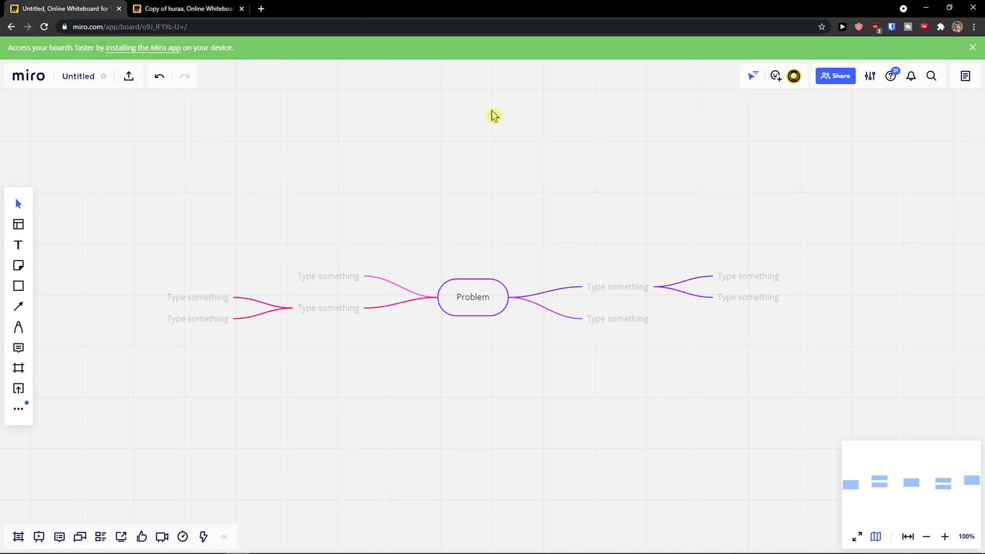
{"action": "left_click", "coordinate": [128, 78]}
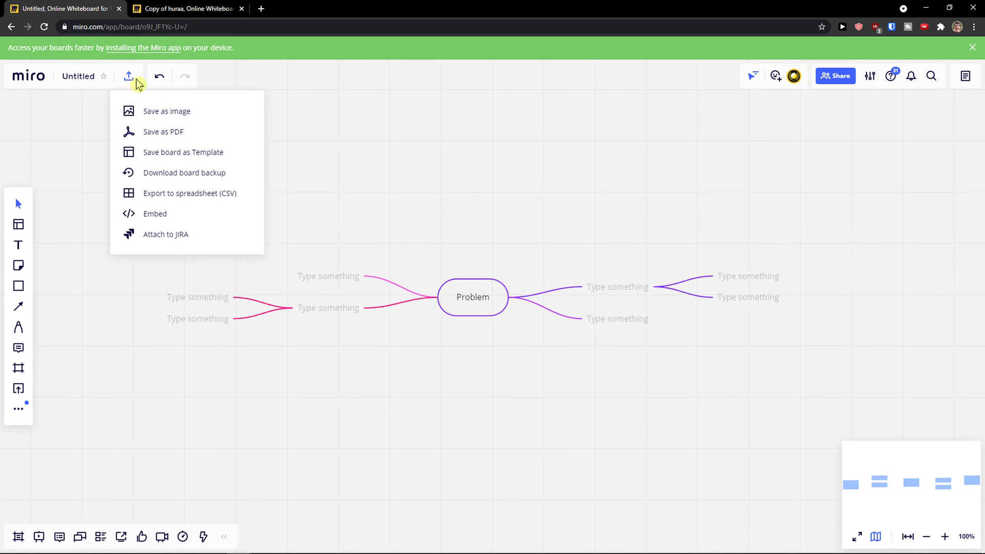
Undo and redo the mind map move, then dismiss the app banner and feedback popup
{"action": "left_click", "coordinate": [159, 80]}
{"action": "left_click", "coordinate": [156, 80]}
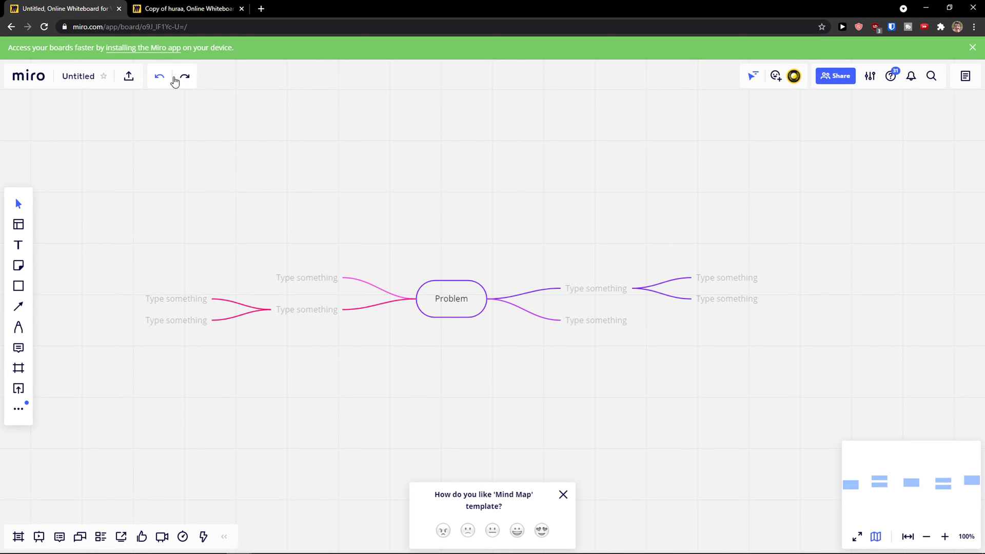
{"action": "left_click", "coordinate": [183, 81]}
{"action": "left_click", "coordinate": [159, 77]}
{"action": "left_click", "coordinate": [183, 80]}
{"action": "left_click", "coordinate": [972, 47]}
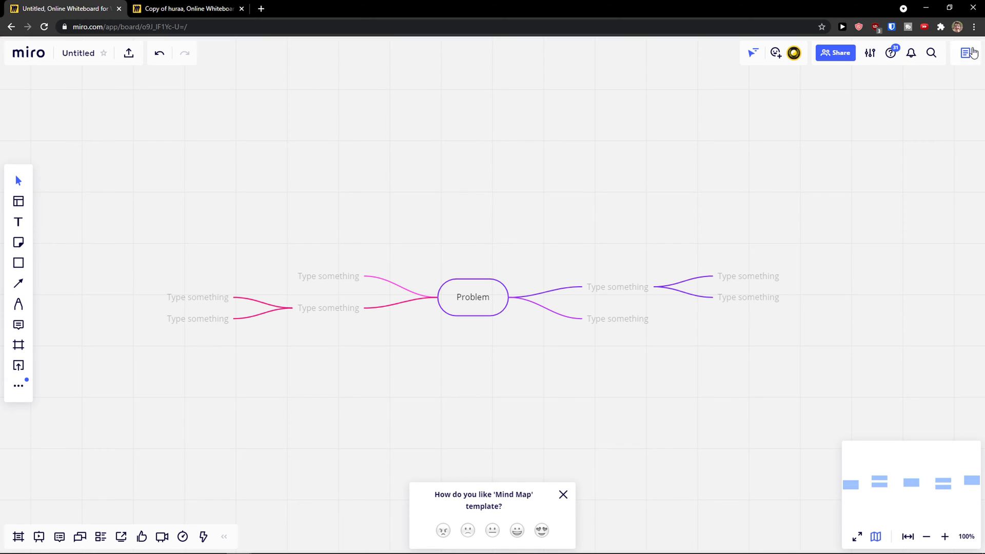
{"action": "left_click", "coordinate": [562, 495]}
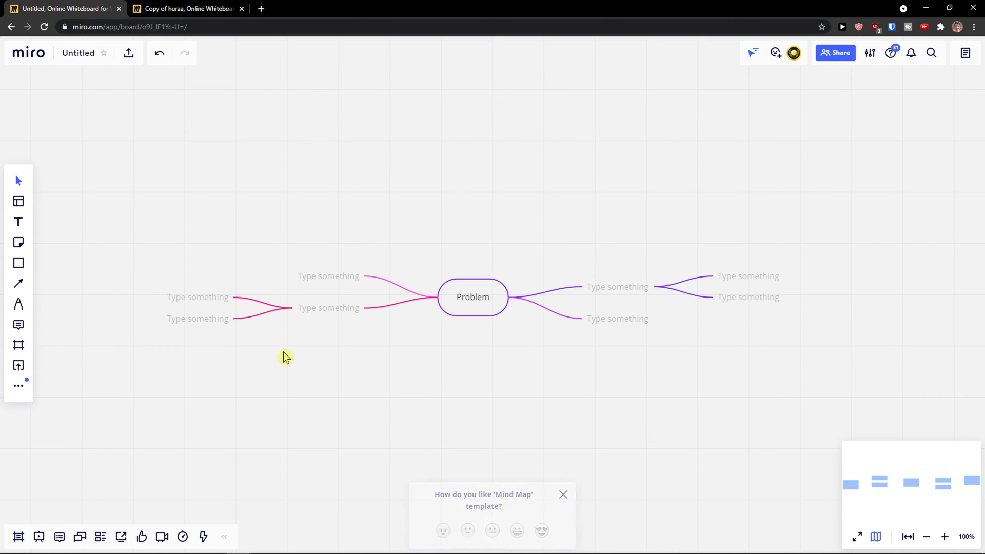
Move a left-side node and add a wide text box above the mind map, deleting a stray connector
{"action": "left_click_drag", "start_coordinate": [328, 321], "coordinate": [301, 314]}
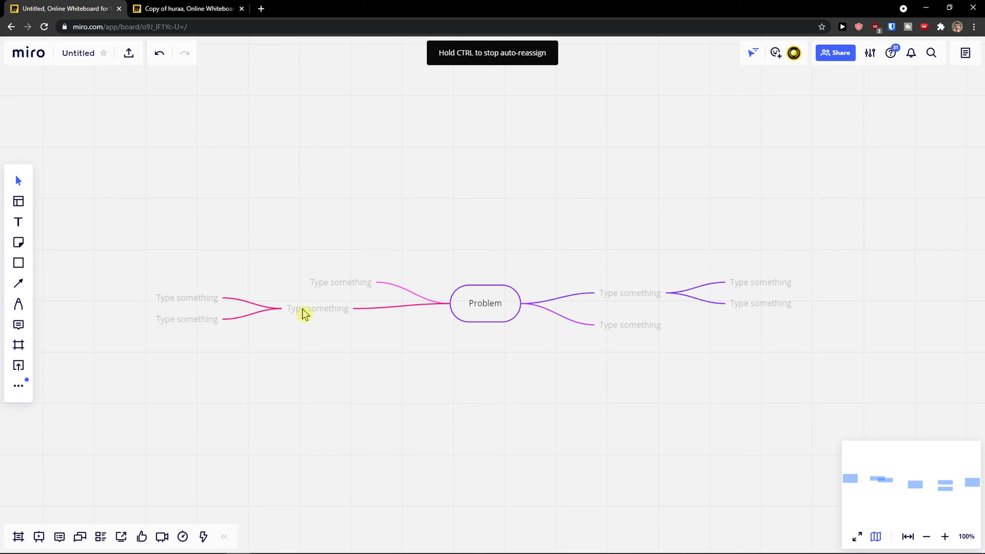
{"action": "left_click", "coordinate": [19, 224]}
{"action": "left_click_drag", "start_coordinate": [284, 146], "coordinate": [657, 180]}
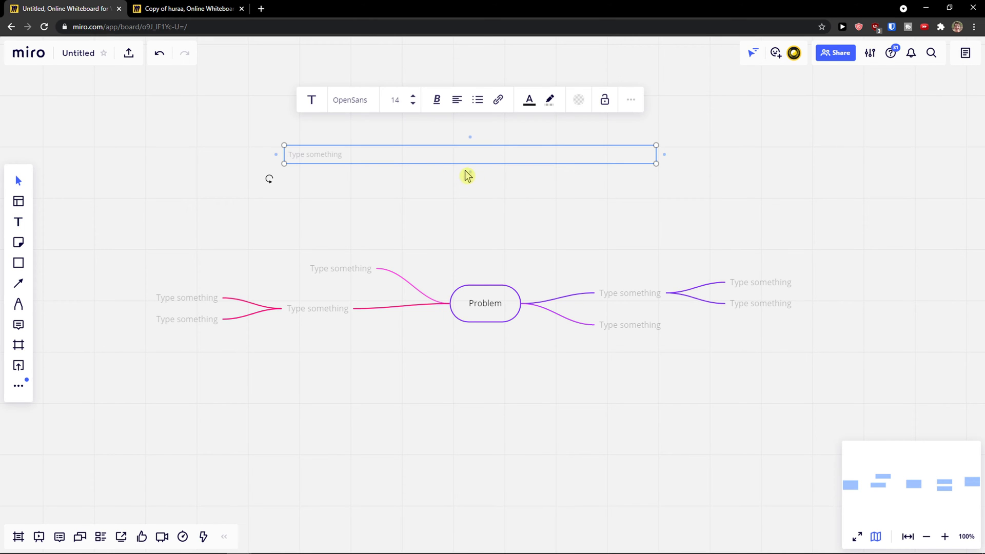
{"action": "left_click_drag", "start_coordinate": [470, 174], "coordinate": [469, 204]}
{"action": "key", "text": "Escape"}
{"action": "key", "text": "Delete"}
Type THIS IS A TUTORIAL in the text box and raise its font size to 36
{"action": "left_click", "coordinate": [314, 158]}
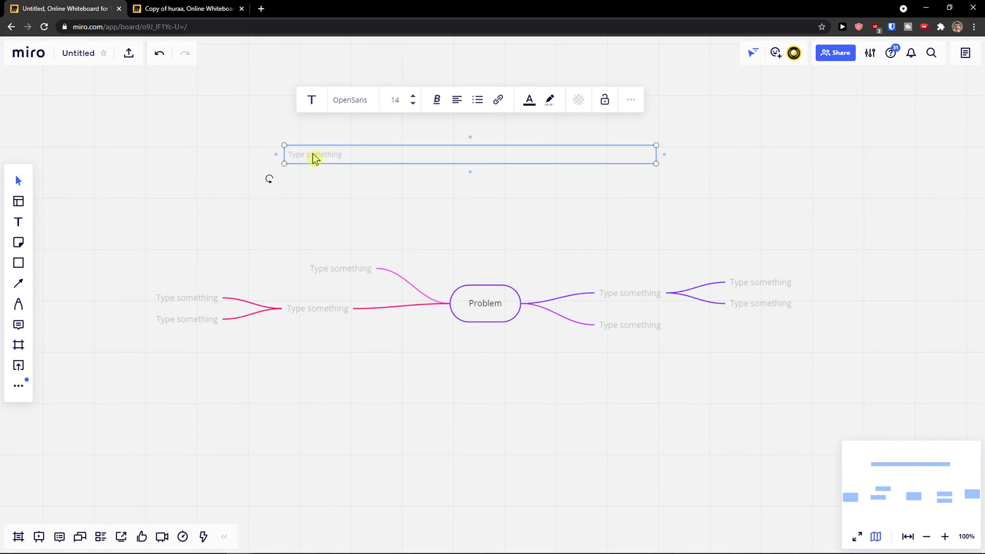
{"action": "type", "text": "THIS IS A TUTORIAL"}
{"action": "key", "text": "ctrl+a"}
{"action": "left_click", "coordinate": [413, 96]}
{"action": "left_click", "coordinate": [413, 97]}
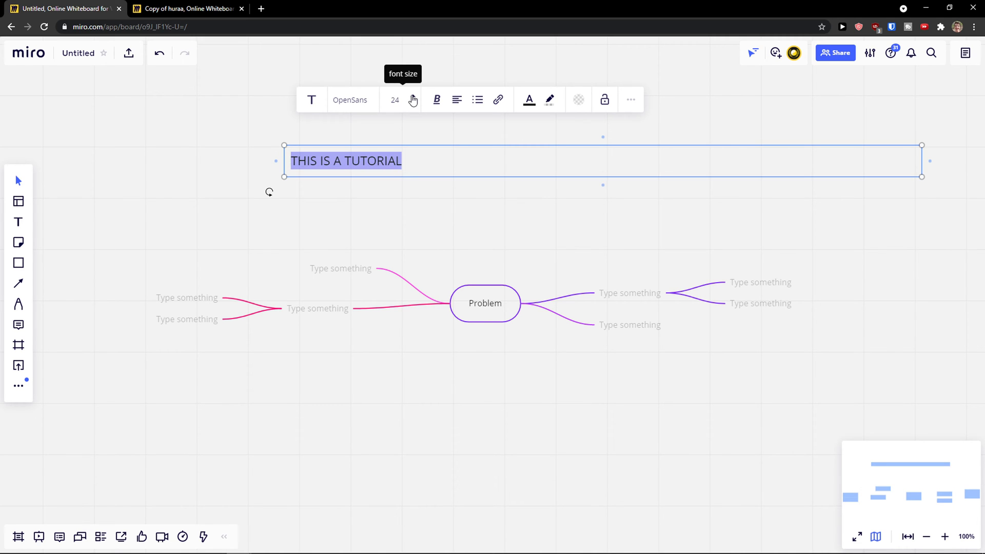
{"action": "left_click", "coordinate": [413, 97]}
{"action": "left_click", "coordinate": [315, 100]}
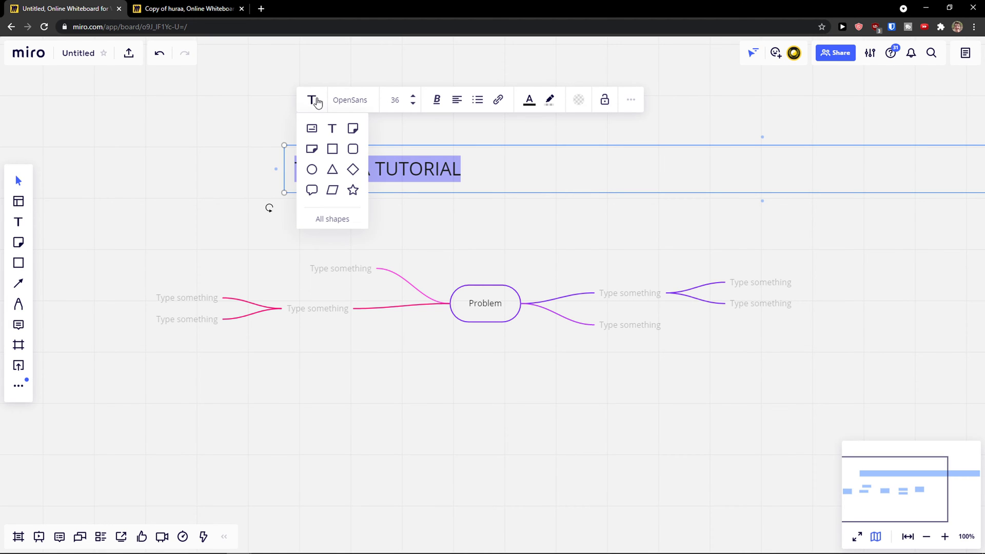
Convert the title to a sticky note, back to text, then a triangle; move it left and delete it
{"action": "left_click", "coordinate": [344, 131]}
{"action": "left_click", "coordinate": [604, 107]}
{"action": "left_click", "coordinate": [645, 127]}
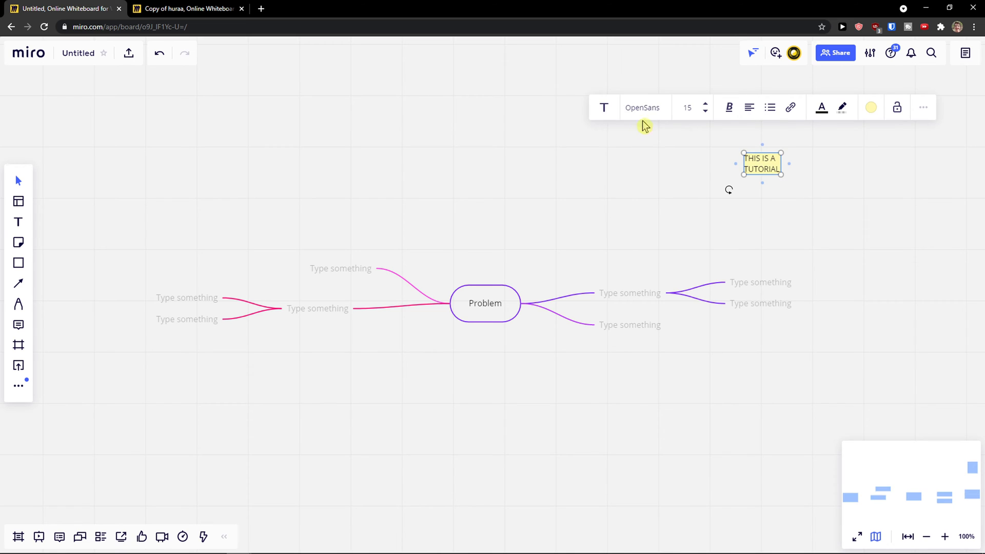
{"action": "left_click", "coordinate": [605, 111]}
{"action": "left_click", "coordinate": [626, 177]}
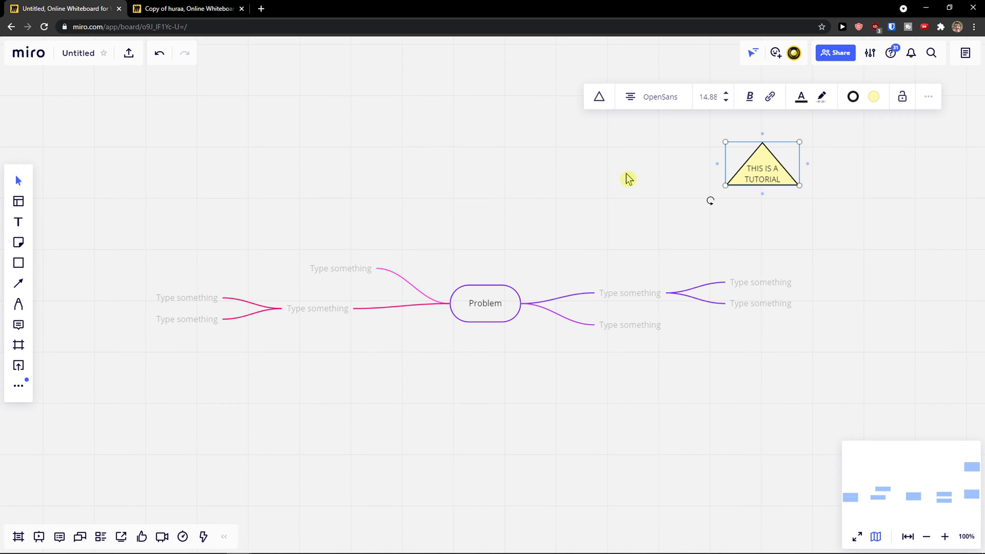
{"action": "left_click", "coordinate": [601, 102]}
{"action": "left_click_drag", "start_coordinate": [760, 164], "coordinate": [436, 186]}
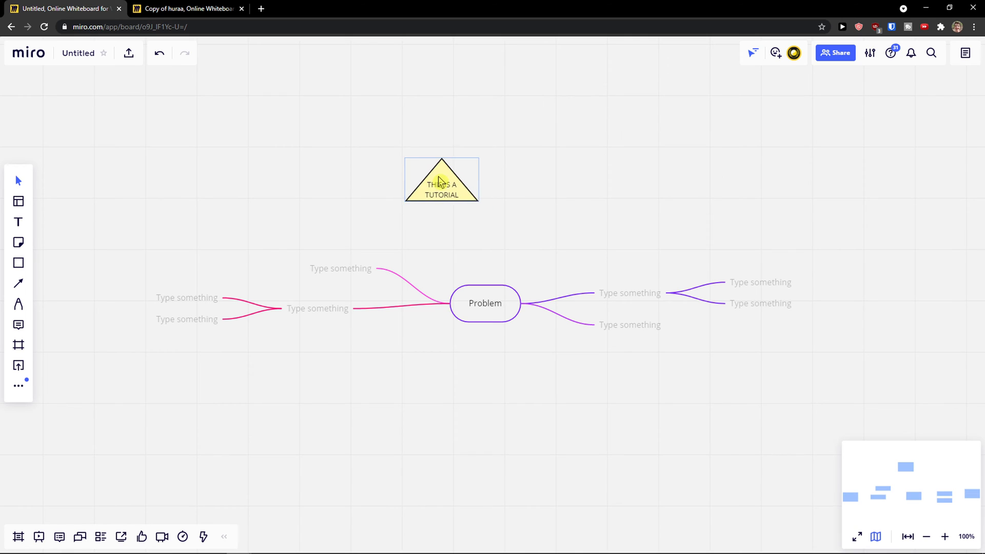
{"action": "key", "text": "Delete"}
Add a wide text box above the mind map reading 'THIS IS A TUTORIAL'
{"action": "key", "text": "t"}
{"action": "left_click_drag", "start_coordinate": [270, 172], "coordinate": [733, 219]}
{"action": "type", "text": "THIS IS A UT"}
{"action": "key", "text": "BackSpace"}
{"action": "key", "text": "BackSpace"}
{"action": "type", "text": "TUTORIA"}
Set the title to the Bangers font at size 74 and narrow its box
{"action": "left_click", "coordinate": [379, 129]}
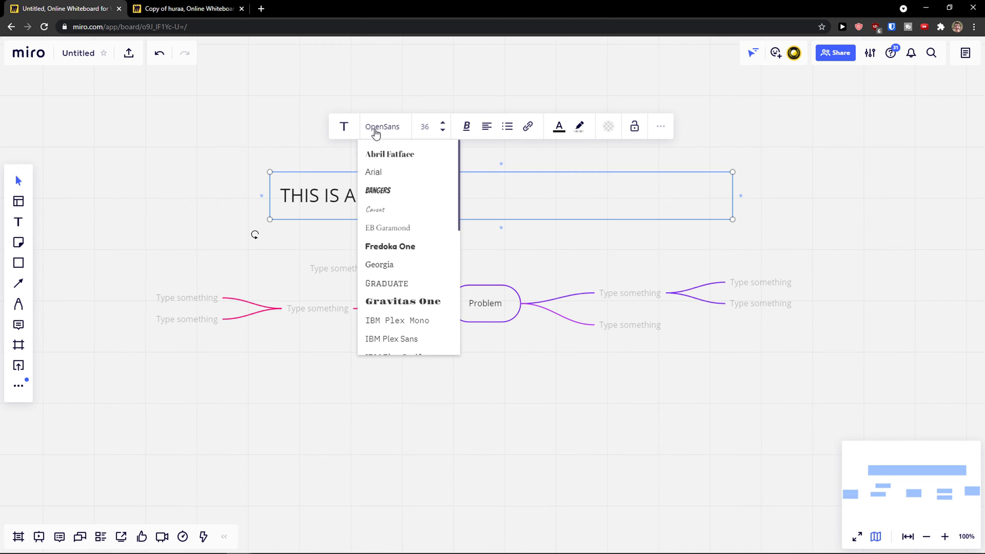
{"action": "left_click", "coordinate": [377, 191]}
{"action": "left_click_drag", "start_coordinate": [393, 195], "coordinate": [280, 195]}
{"action": "left_click", "coordinate": [443, 123]}
{"action": "left_click", "coordinate": [444, 124]}
{"action": "left_click", "coordinate": [444, 123]}
{"action": "left_click", "coordinate": [394, 221]}
{"action": "left_click_drag", "start_coordinate": [361, 172], "coordinate": [454, 174]}
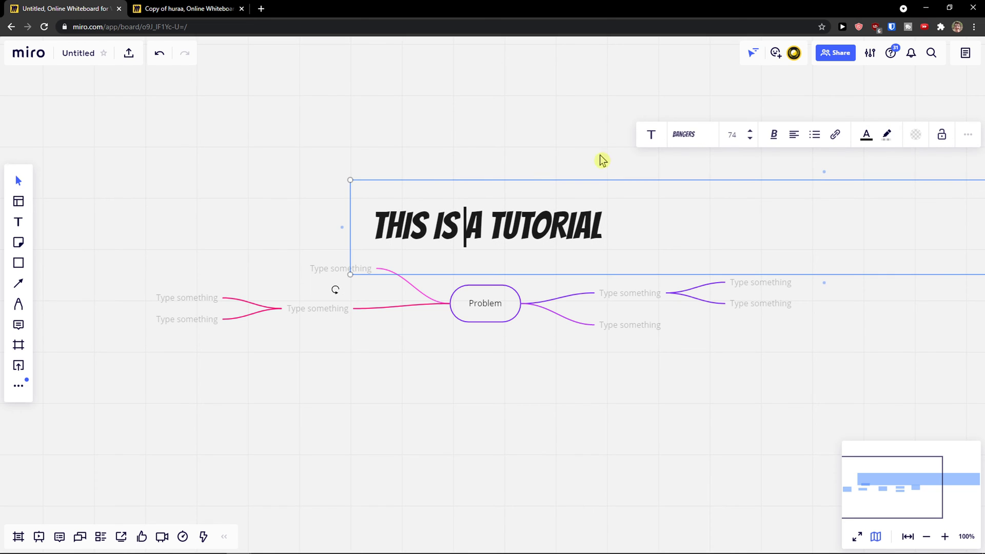
{"action": "left_click", "coordinate": [616, 205]}
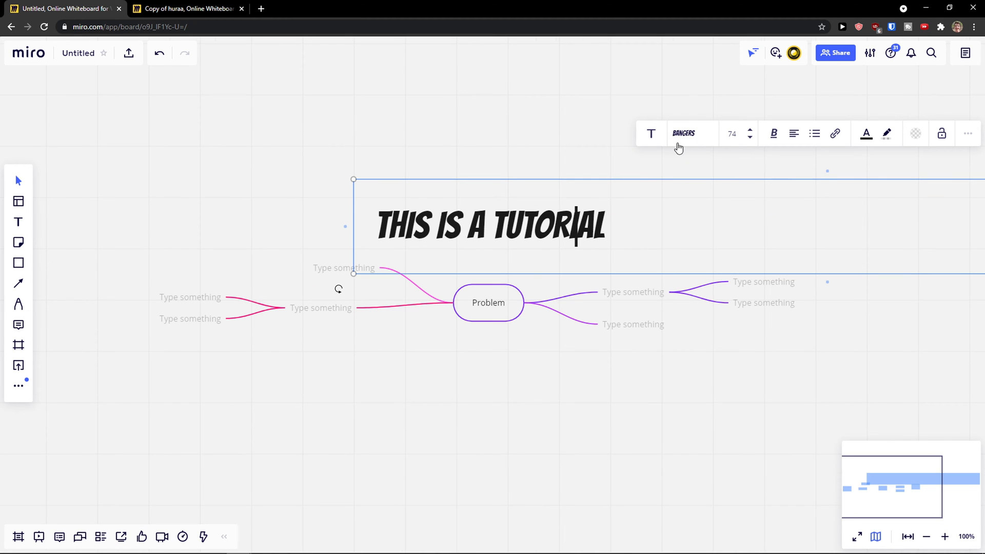
Make the title text bold and underlined
{"action": "scroll", "coordinate": [618, 315], "scroll_direction": "down", "scroll_amount": 3}
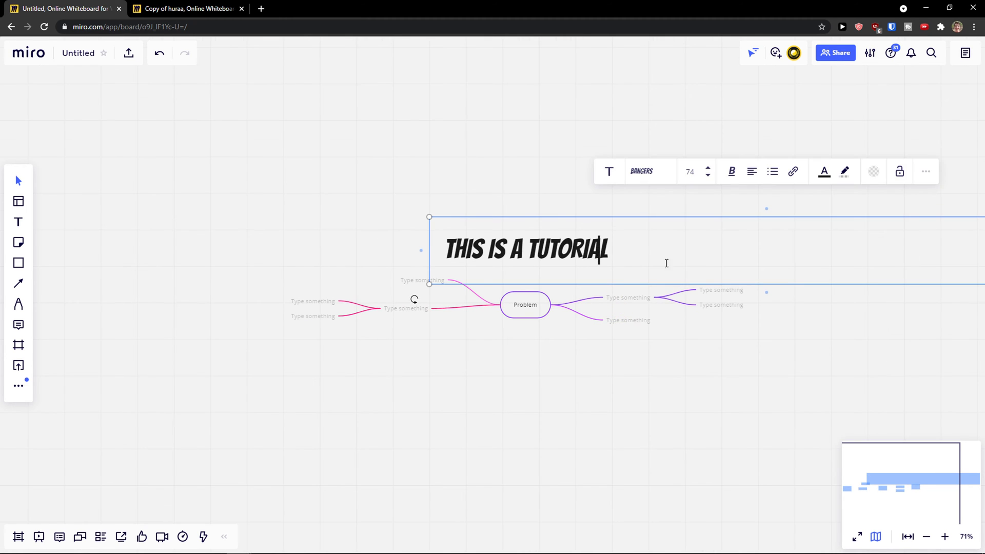
{"action": "scroll", "coordinate": [666, 263], "scroll_direction": "down", "scroll_amount": 1}
{"action": "left_click_drag", "start_coordinate": [649, 317], "coordinate": [473, 323]}
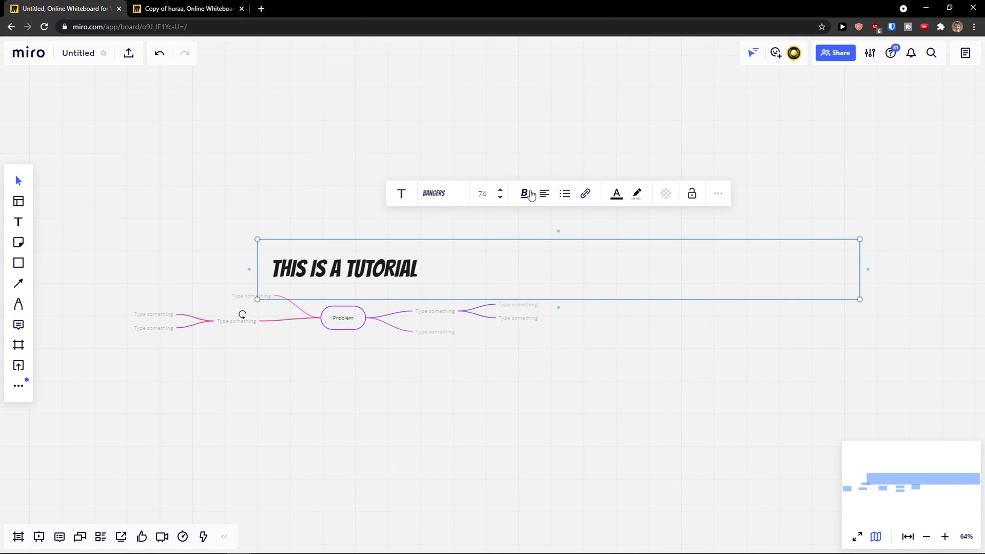
{"action": "left_click", "coordinate": [528, 194]}
{"action": "left_click", "coordinate": [500, 225]}
{"action": "left_click", "coordinate": [524, 194]}
{"action": "triple_click", "coordinate": [437, 268]}
{"action": "left_click", "coordinate": [524, 194]}
{"action": "left_click", "coordinate": [534, 221]}
{"action": "left_click_drag", "start_coordinate": [447, 266], "coordinate": [256, 265]}
Centre-align the title and widen its text box to the left
{"action": "left_click", "coordinate": [545, 194]}
{"action": "left_click", "coordinate": [543, 218]}
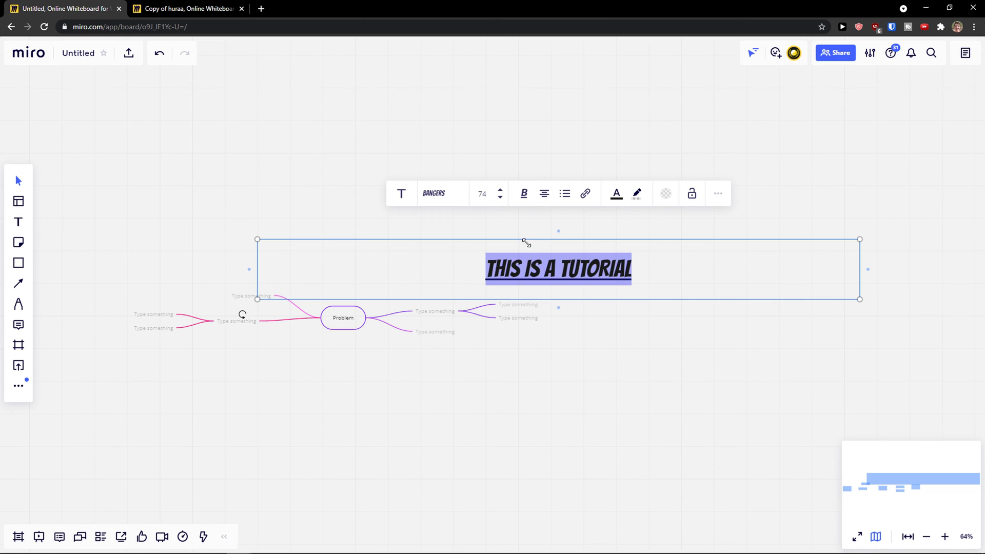
{"action": "left_click", "coordinate": [20, 182]}
{"action": "left_click_drag", "start_coordinate": [518, 264], "coordinate": [454, 260]}
{"action": "double_click", "coordinate": [467, 260]}
{"action": "left_click", "coordinate": [455, 260]}
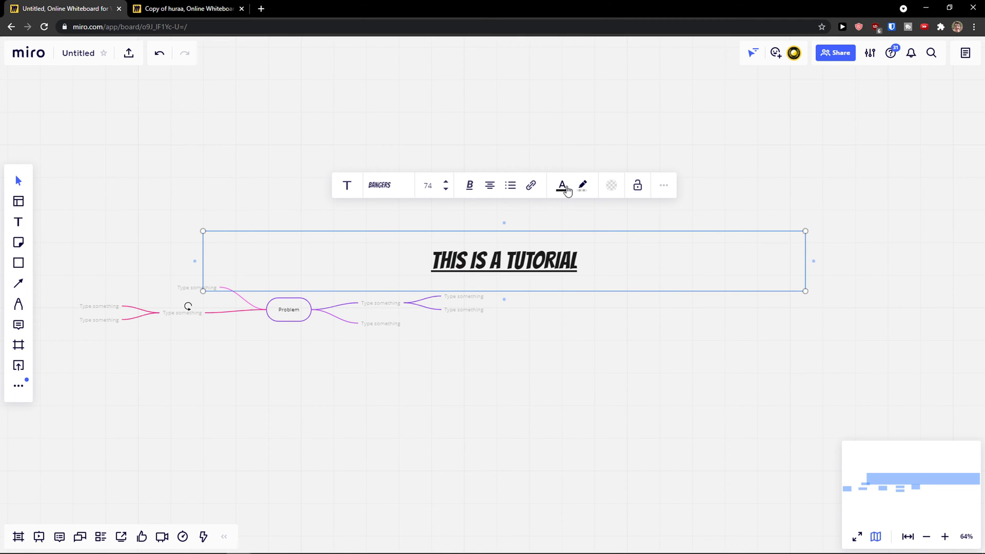
{"action": "mouse_move", "coordinate": [359, 294]}
{"action": "left_mouse_down"}
{"action": "mouse_move", "coordinate": [372, 286]}
{"action": "mouse_move", "coordinate": [315, 301]}
{"action": "mouse_move", "coordinate": [346, 300]}
{"action": "left_mouse_up"}
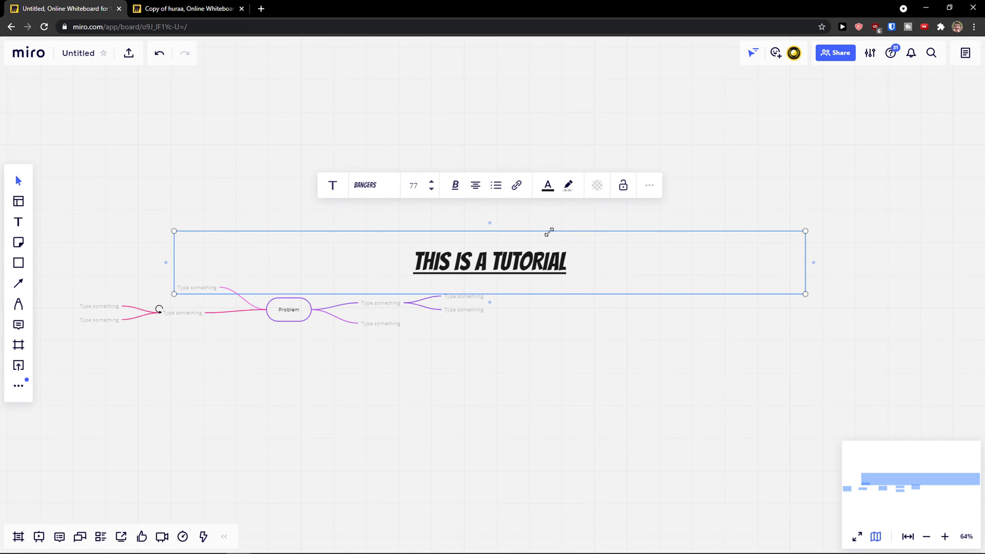
Delete an accidental connector and move the title box further left
{"action": "left_click_drag", "start_coordinate": [491, 226], "coordinate": [490, 176]}
{"action": "left_click", "coordinate": [484, 231]}
{"action": "left_click", "coordinate": [492, 232]}
{"action": "key", "text": "Delete"}
{"action": "left_click", "coordinate": [488, 257]}
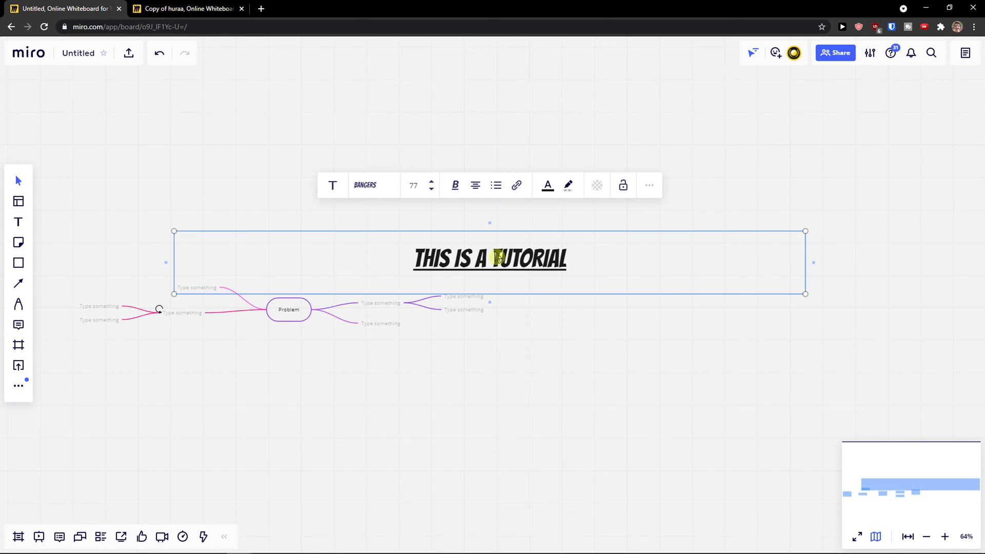
{"action": "left_click_drag", "start_coordinate": [488, 257], "coordinate": [305, 253]}
{"action": "scroll", "coordinate": [184, 268], "scroll_direction": "up", "scroll_amount": 5}
{"action": "left_click_drag", "start_coordinate": [242, 257], "coordinate": [377, 284]}
{"action": "left_click", "coordinate": [540, 262]}
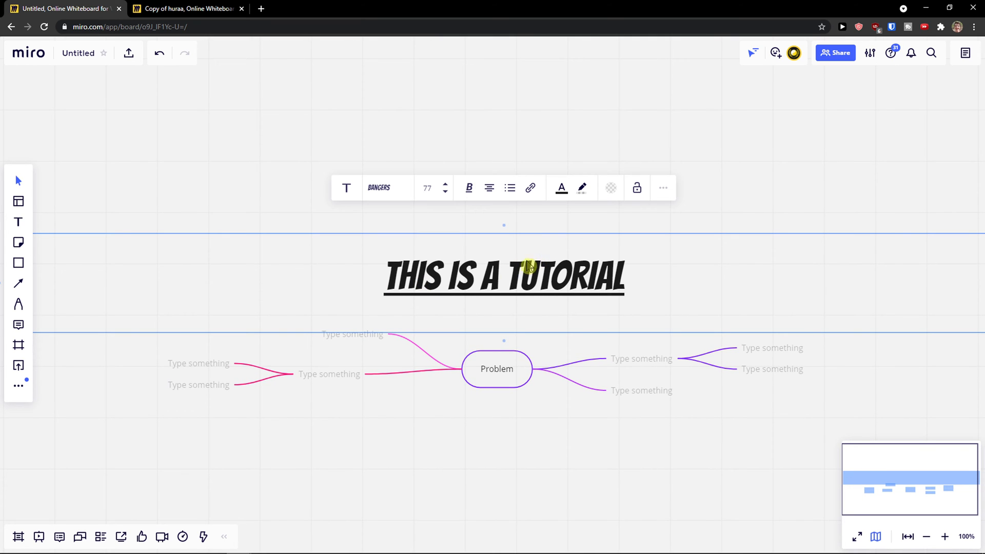
Highlight the whole title text in red
{"action": "scroll", "coordinate": [485, 292], "scroll_direction": "up", "scroll_amount": 3}
{"action": "scroll", "coordinate": [482, 301], "scroll_direction": "down", "scroll_amount": 3}
{"action": "scroll", "coordinate": [481, 303], "scroll_direction": "up", "scroll_amount": 2}
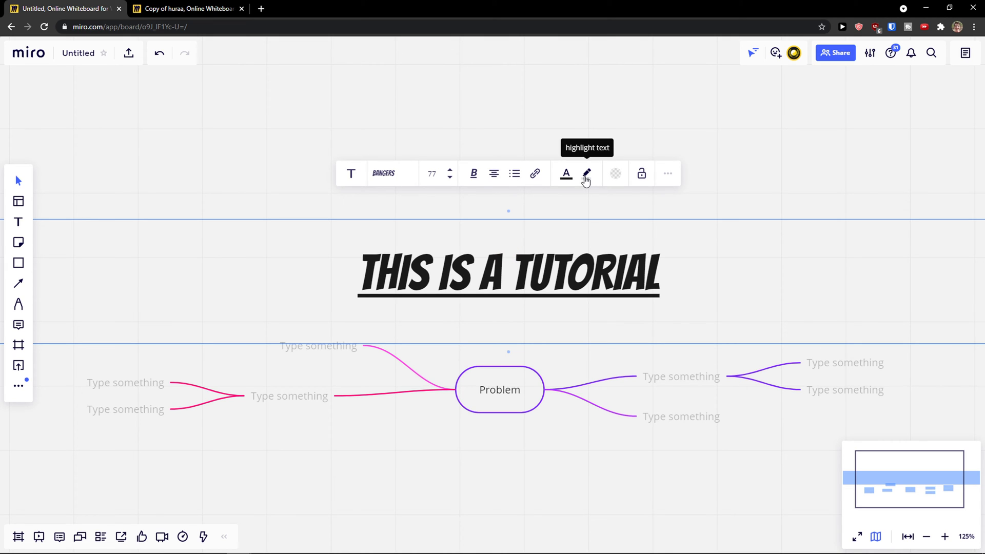
{"action": "double_click", "coordinate": [528, 287]}
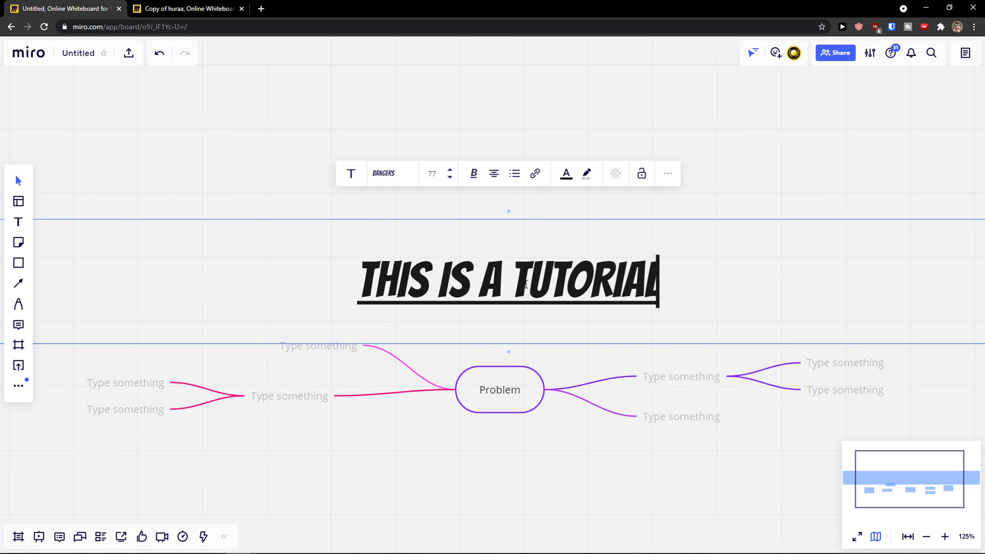
{"action": "key", "text": "ctrl+a"}
{"action": "left_click", "coordinate": [587, 174]}
{"action": "left_click", "coordinate": [558, 223]}
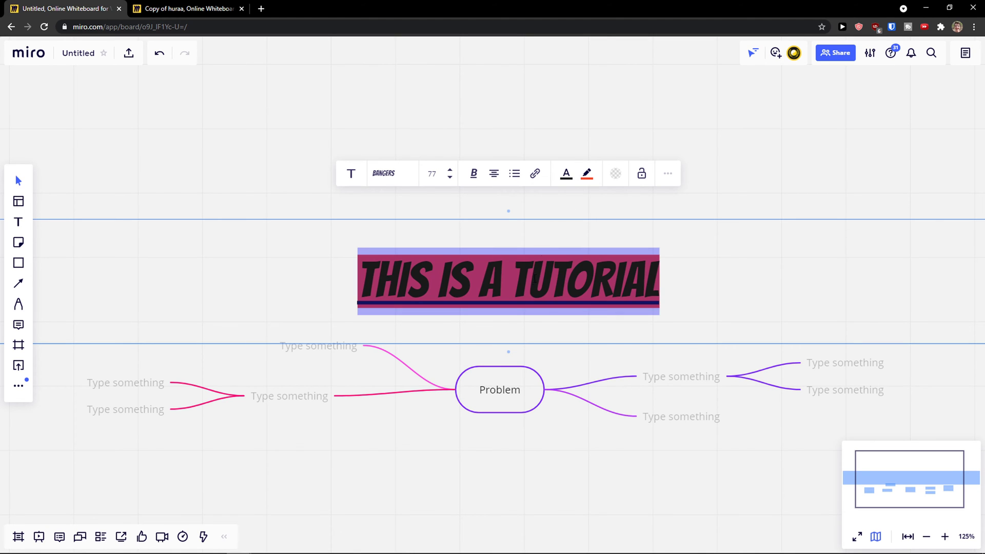
Change the title lettering to white
{"action": "left_click", "coordinate": [528, 280]}
{"action": "left_click_drag", "start_coordinate": [673, 275], "coordinate": [351, 261]}
{"action": "left_click", "coordinate": [567, 177]}
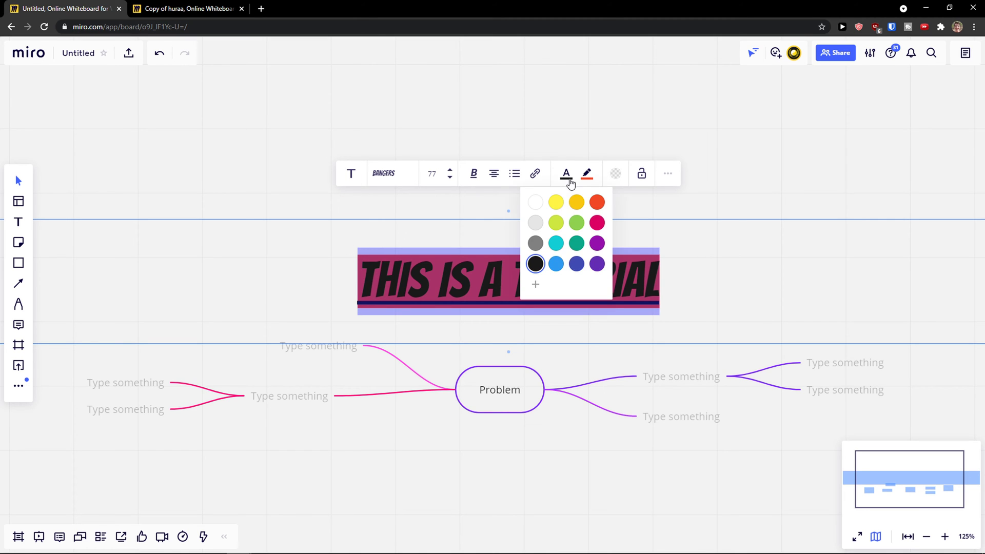
{"action": "left_click", "coordinate": [535, 202]}
{"action": "left_click", "coordinate": [691, 282]}
{"action": "left_click_drag", "start_coordinate": [691, 282], "coordinate": [353, 269]}
{"action": "left_click", "coordinate": [338, 268]}
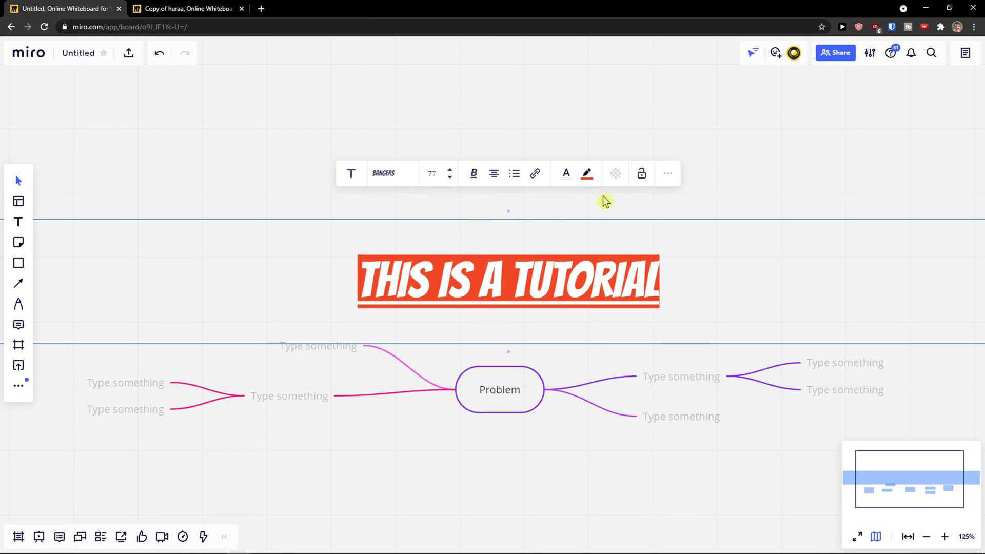
{"action": "left_click", "coordinate": [667, 175]}
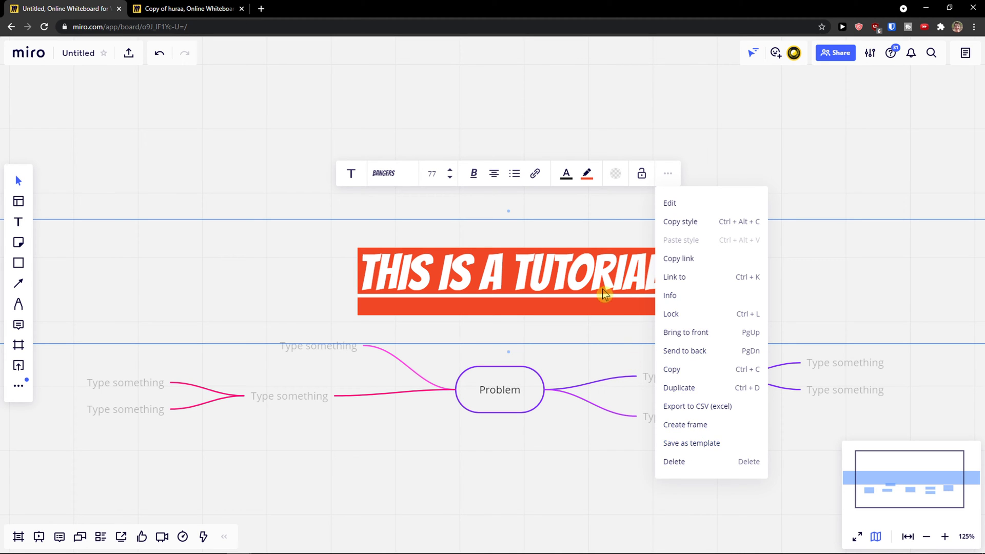
{"action": "left_click", "coordinate": [641, 174]}
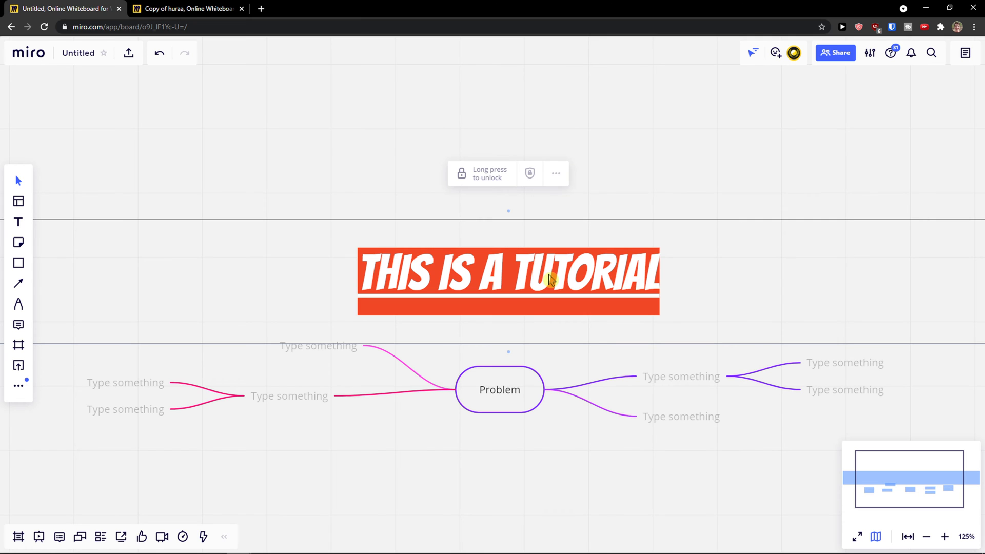
{"action": "left_click", "coordinate": [372, 179]}
{"action": "scroll", "coordinate": [460, 279], "scroll_direction": "down", "scroll_amount": 3}
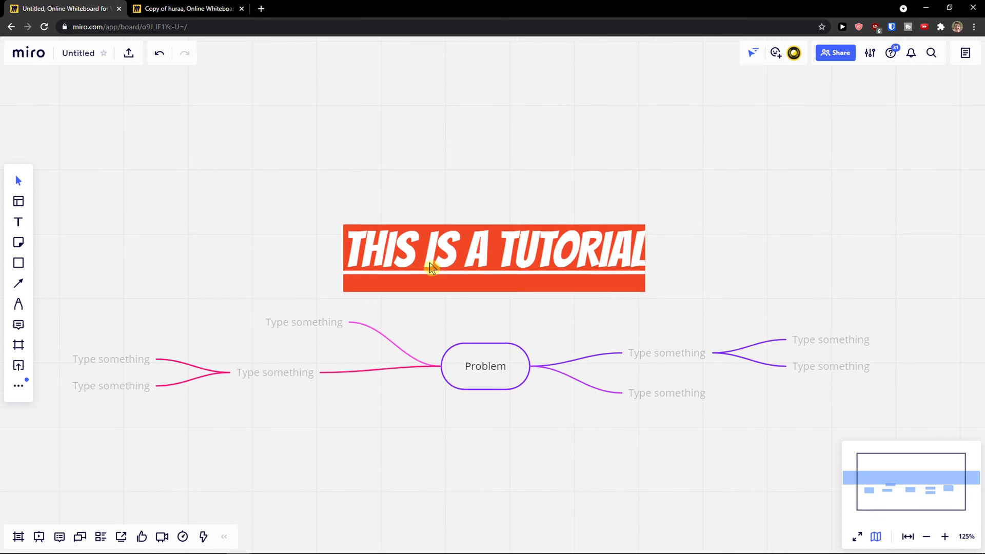
{"action": "scroll", "coordinate": [434, 265], "scroll_direction": "down", "scroll_amount": 3}
{"action": "left_click", "coordinate": [455, 284]}
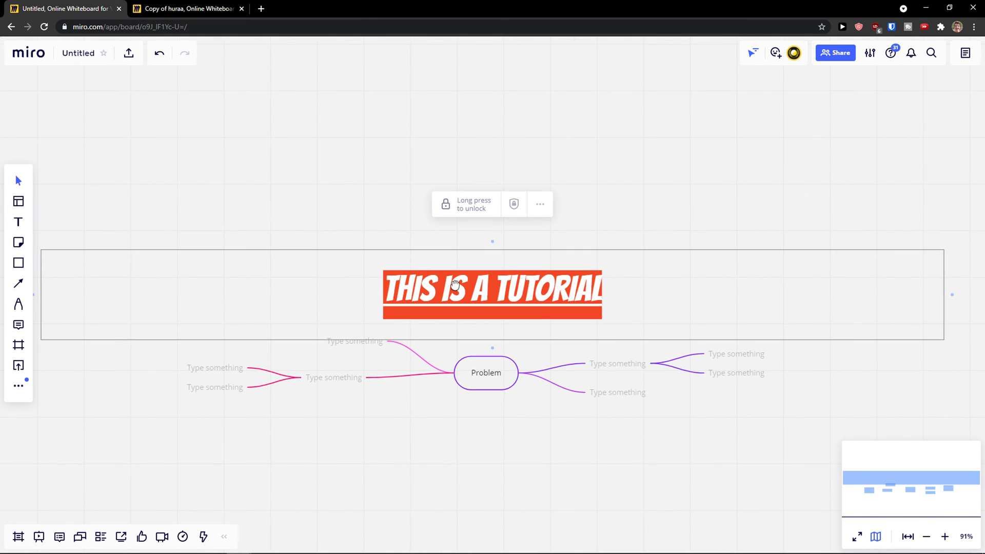
{"action": "left_click", "coordinate": [471, 208]}
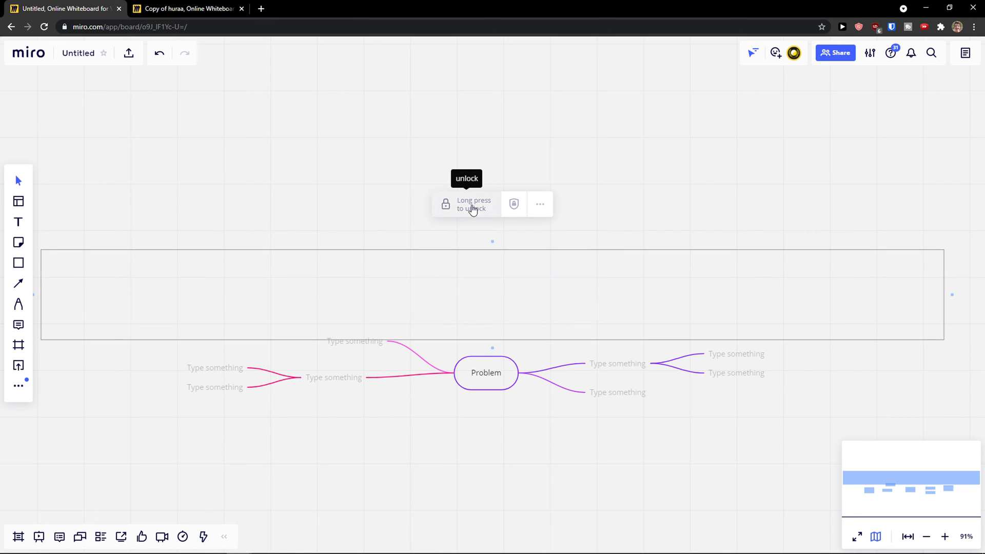
{"action": "left_click", "coordinate": [234, 190]}
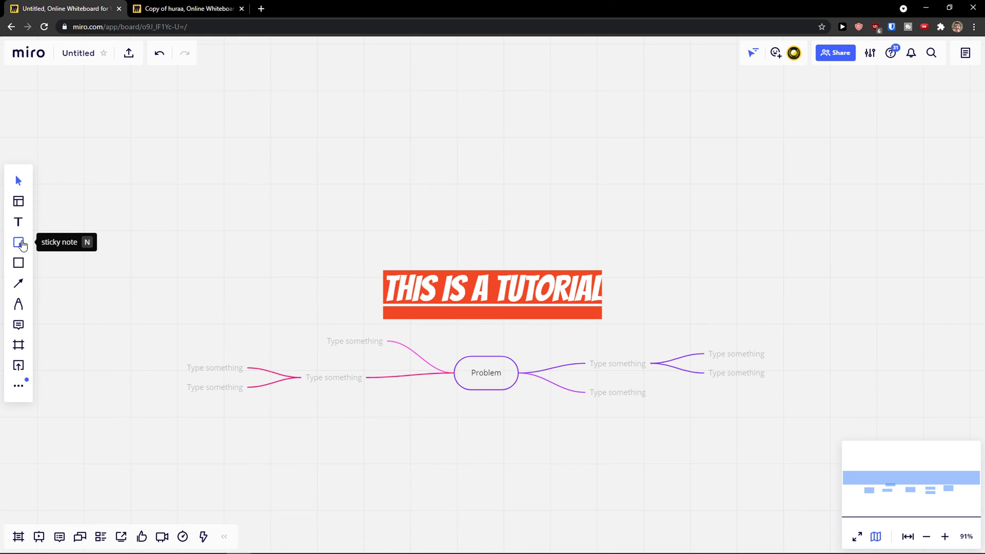
Drop three blank yellow sticky notes side by side beneath the mind map
{"action": "scroll", "coordinate": [425, 380], "scroll_direction": "up", "scroll_amount": 3}
{"action": "left_click_drag", "start_coordinate": [382, 378], "coordinate": [342, 289]}
{"action": "scroll", "coordinate": [342, 289], "scroll_direction": "down", "scroll_amount": 2}
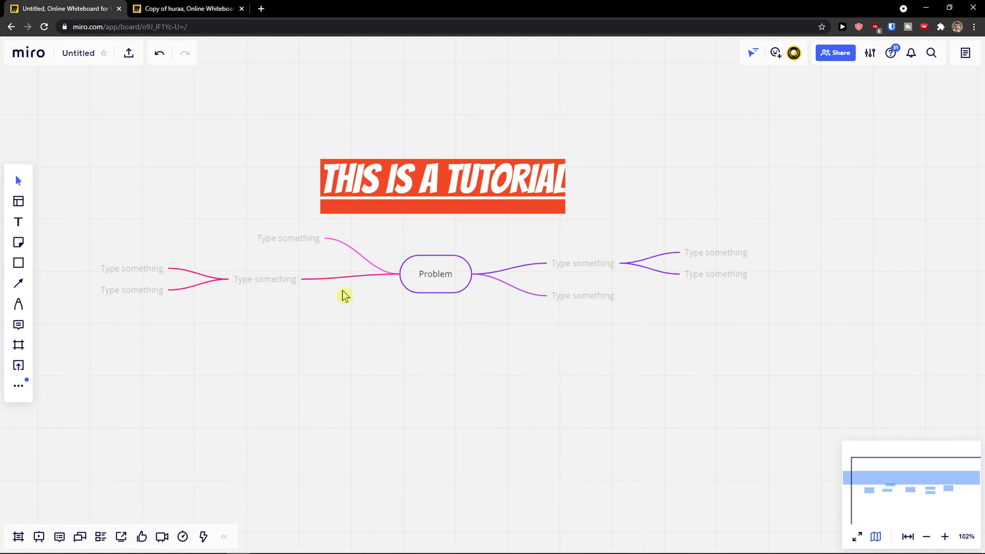
{"action": "left_click", "coordinate": [19, 244]}
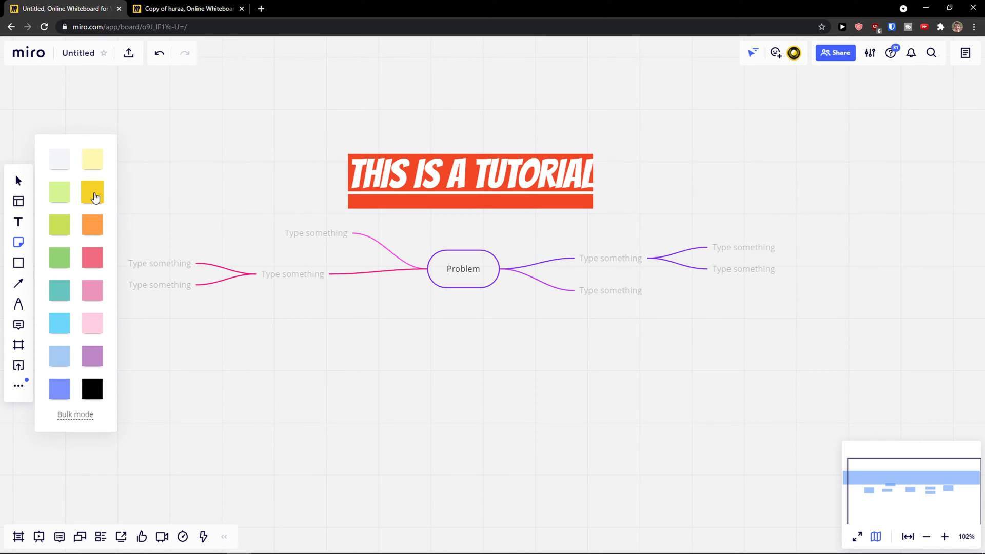
{"action": "left_click", "coordinate": [94, 197]}
{"action": "left_click", "coordinate": [227, 391]}
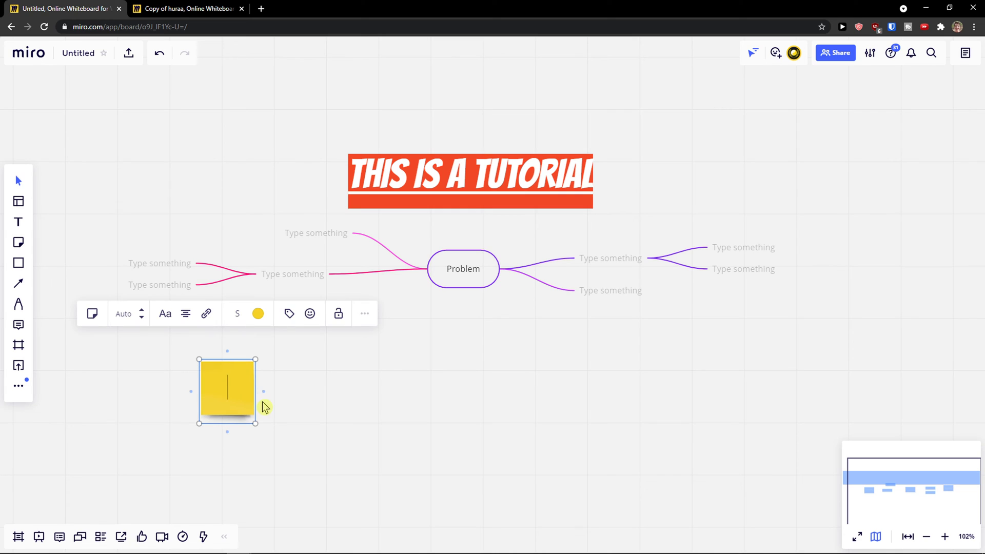
{"action": "left_click", "coordinate": [347, 385]}
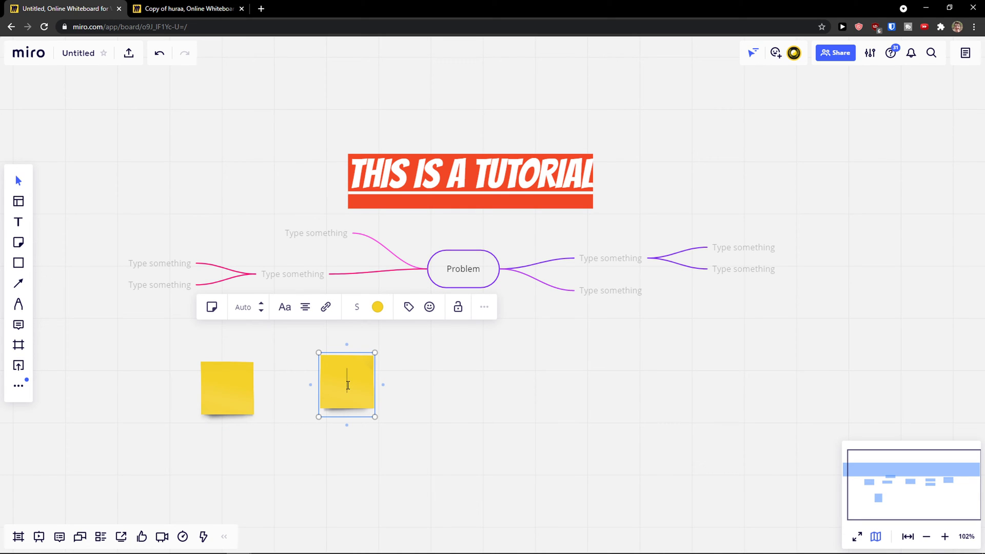
{"action": "left_click", "coordinate": [473, 401]}
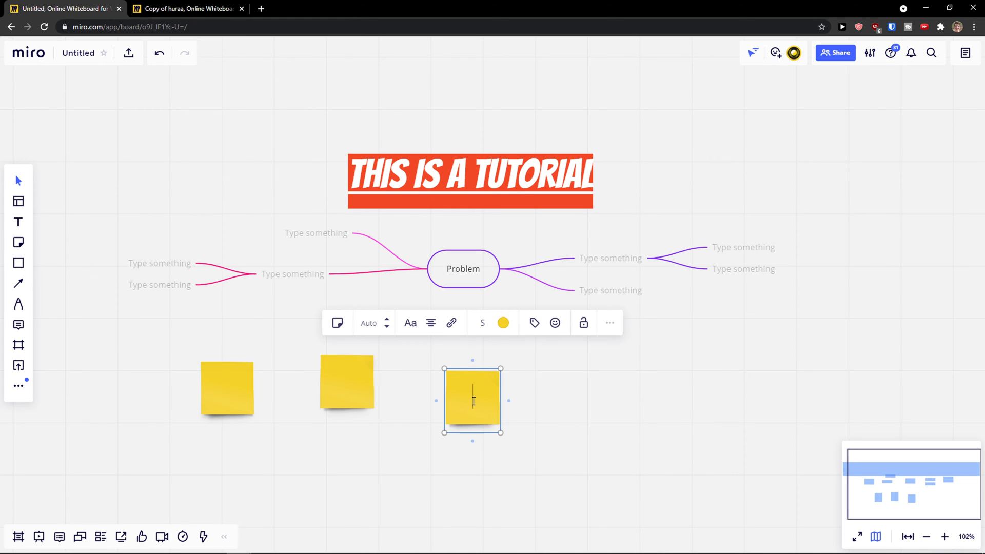
{"action": "left_click_drag", "start_coordinate": [547, 447], "coordinate": [596, 327]}
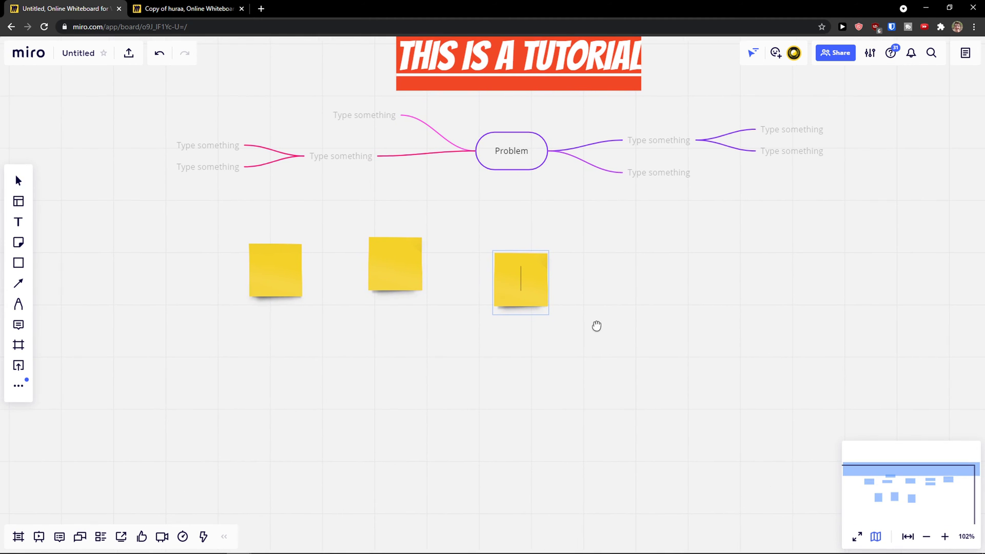
{"action": "left_click", "coordinate": [19, 250]}
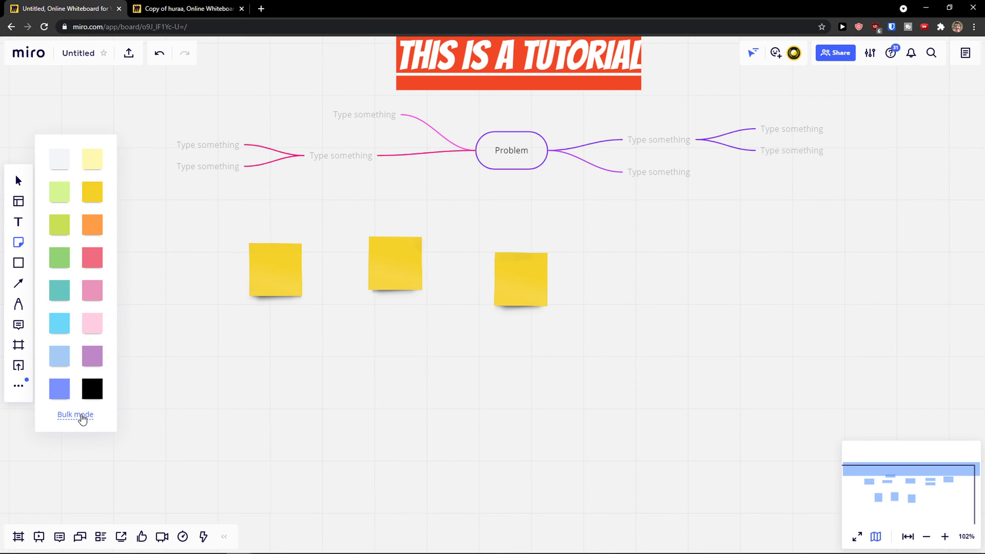
Bulk-create yellow sticky notes labelled 1St, 2second, 3rd, 4th and 5th
{"action": "left_click", "coordinate": [75, 415]}
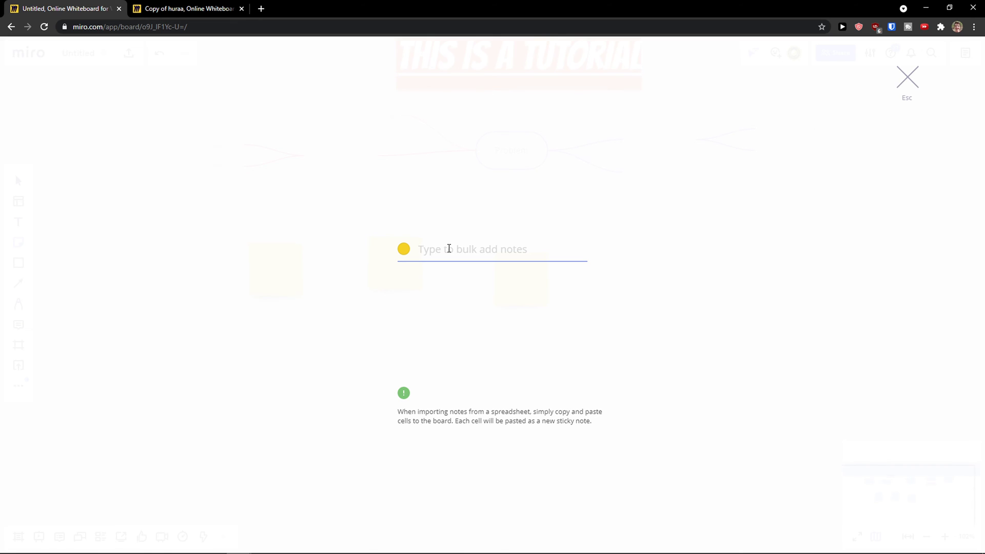
{"action": "type", "text": "1St"}
{"action": "key", "text": "Return"}
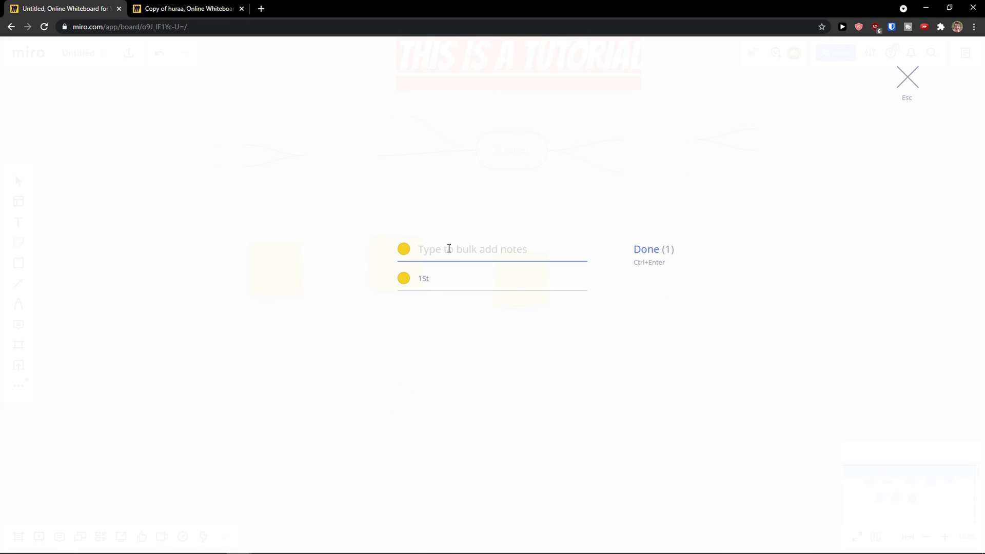
{"action": "type", "text": "2second"}
{"action": "key", "text": "Return"}
{"action": "type", "text": "3rd"}
{"action": "key", "text": "Return"}
{"action": "type", "text": "4th"}
{"action": "key", "text": "Return"}
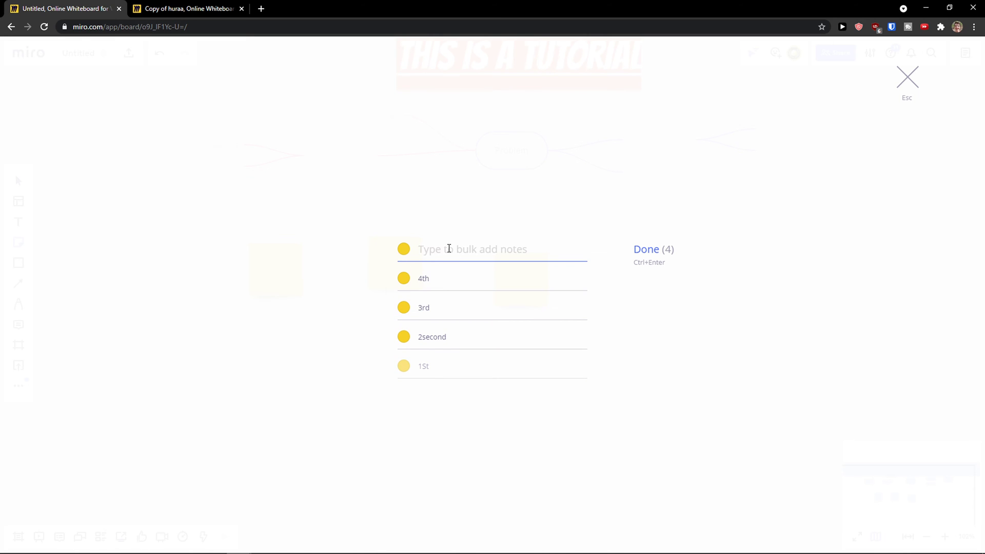
{"action": "type", "text": "T"}
{"action": "type", "text": "th"}
{"action": "key", "text": "Return"}
{"action": "left_click", "coordinate": [647, 249]}
Arrange the five labelled notes in a row beneath the blank notes
{"action": "left_click_drag", "start_coordinate": [491, 244], "coordinate": [400, 403]}
{"action": "mouse_move", "coordinate": [503, 480]}
{"action": "left_mouse_down"}
{"action": "mouse_move", "coordinate": [570, 482]}
{"action": "mouse_move", "coordinate": [513, 483]}
{"action": "left_mouse_up"}
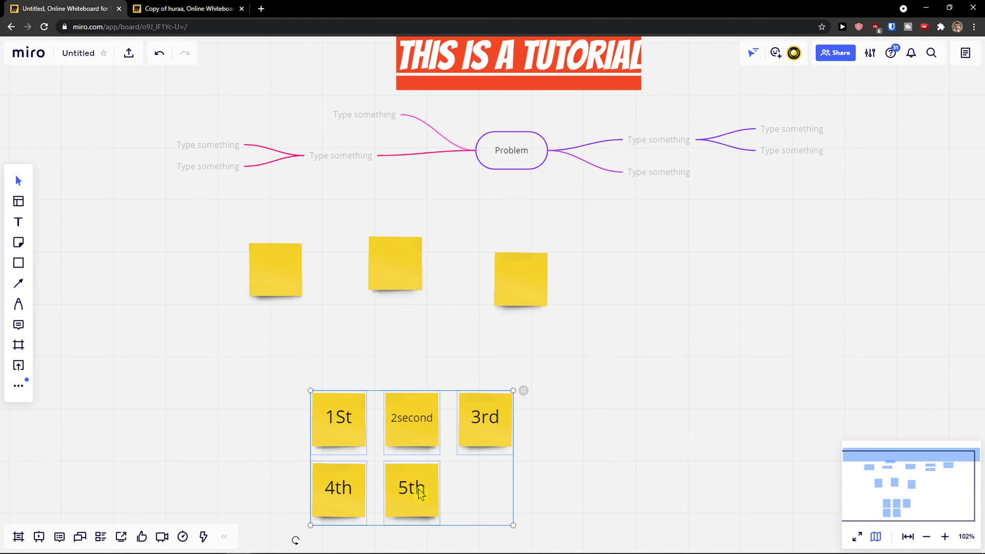
{"action": "left_click", "coordinate": [288, 475]}
{"action": "left_click_drag", "start_coordinate": [436, 489], "coordinate": [574, 421]}
{"action": "left_click_drag", "start_coordinate": [343, 485], "coordinate": [625, 416]}
{"action": "left_click_drag", "start_coordinate": [550, 420], "coordinate": [604, 427]}
Change the 2second sticky note's colour to red
{"action": "scroll", "coordinate": [536, 303], "scroll_direction": "up", "scroll_amount": 3}
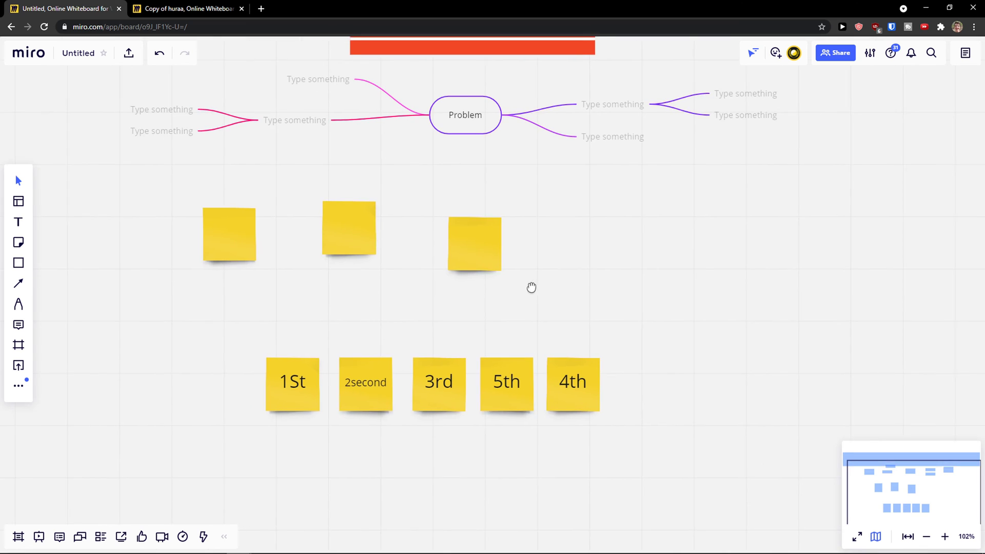
{"action": "scroll", "coordinate": [414, 423], "scroll_direction": "up", "scroll_amount": 2}
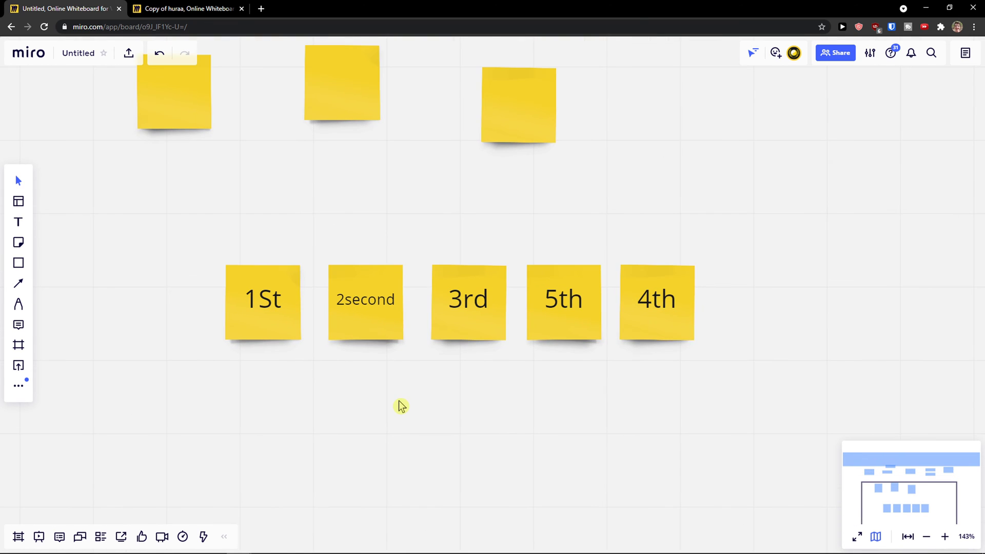
{"action": "left_click", "coordinate": [339, 368]}
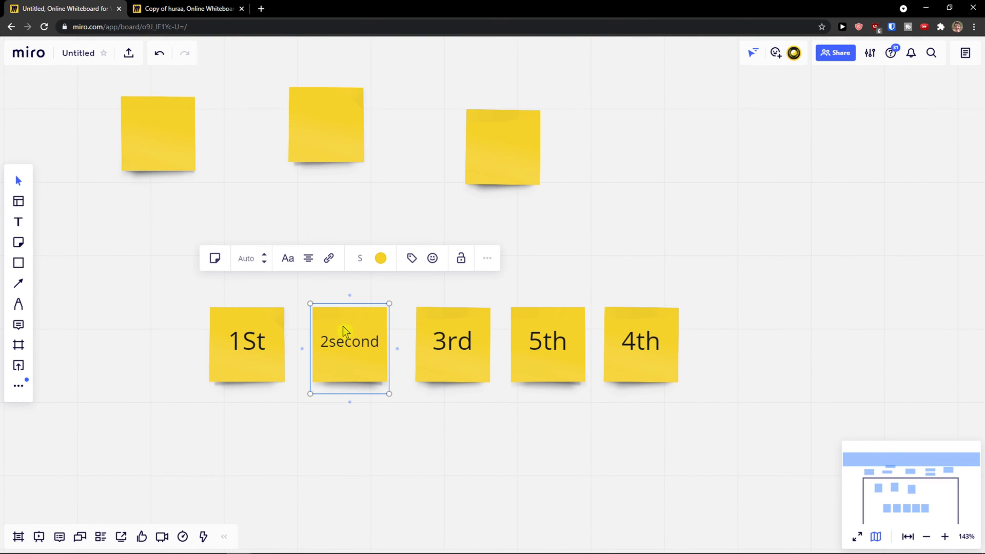
{"action": "left_click", "coordinate": [386, 262]}
{"action": "left_click", "coordinate": [411, 328]}
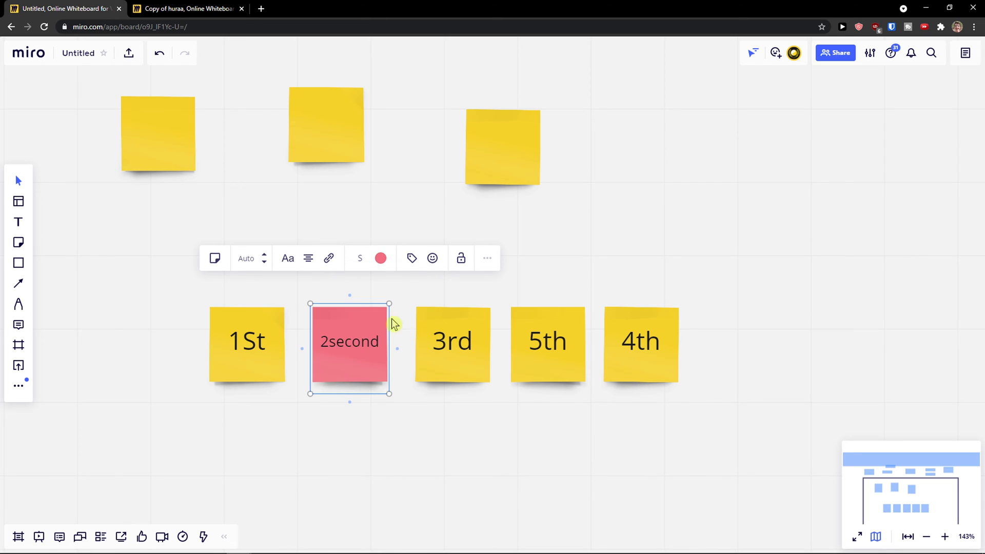
{"action": "left_click", "coordinate": [216, 259]}
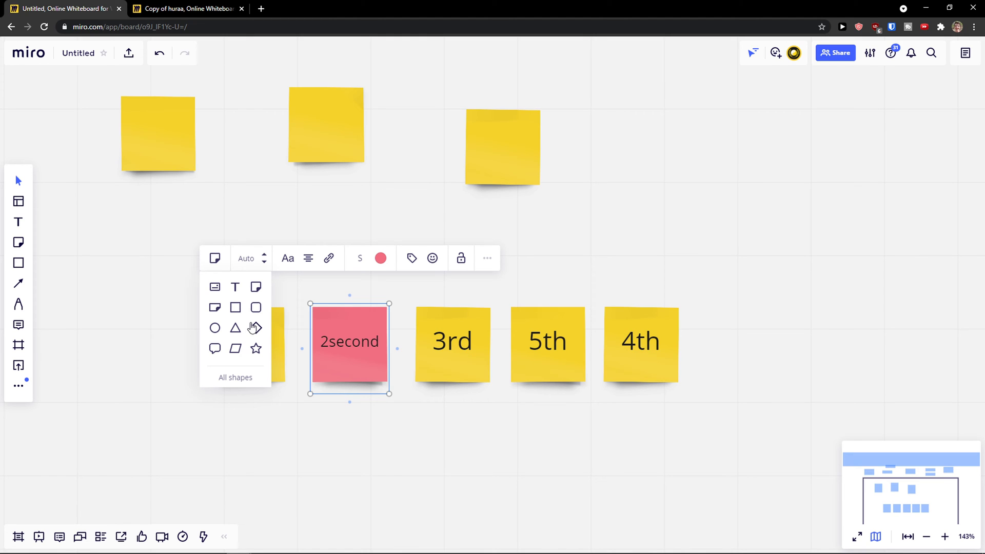
{"action": "left_click", "coordinate": [366, 329]}
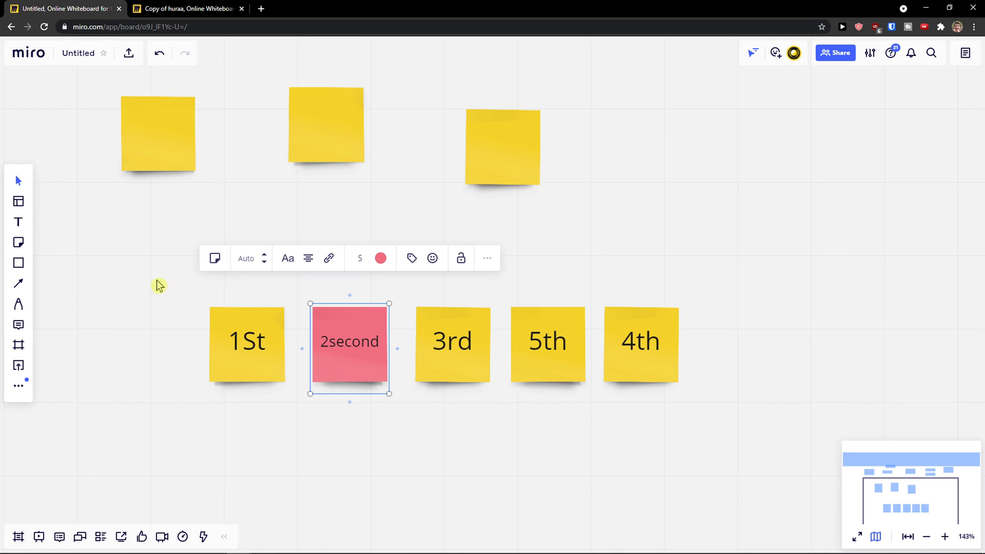
{"action": "left_click", "coordinate": [9, 187]}
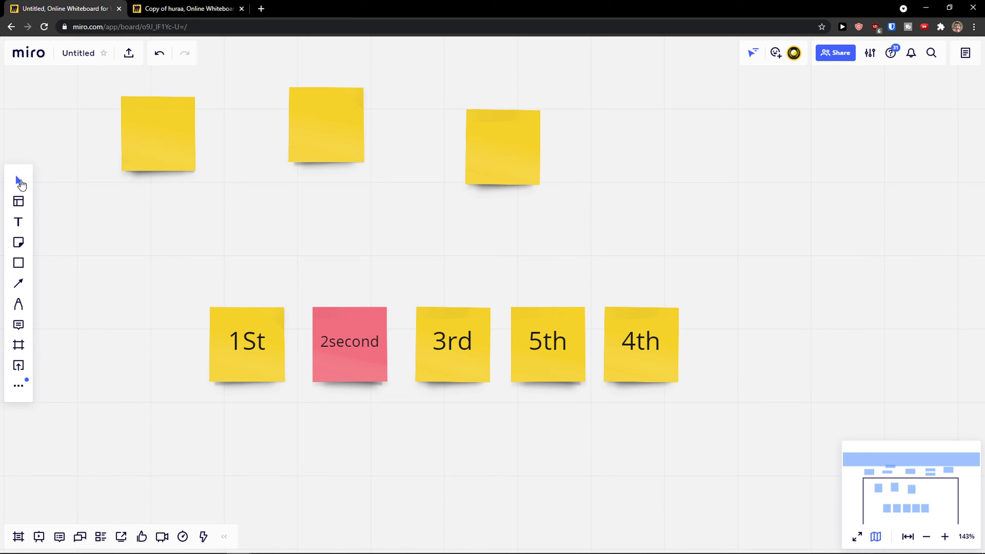
Shift the row of five numbered notes slightly to the left
{"action": "mouse_move", "coordinate": [169, 258]}
{"action": "left_mouse_down"}
{"action": "mouse_move", "coordinate": [191, 266]}
{"action": "mouse_move", "coordinate": [174, 246]}
{"action": "mouse_move", "coordinate": [193, 273]}
{"action": "left_mouse_up"}
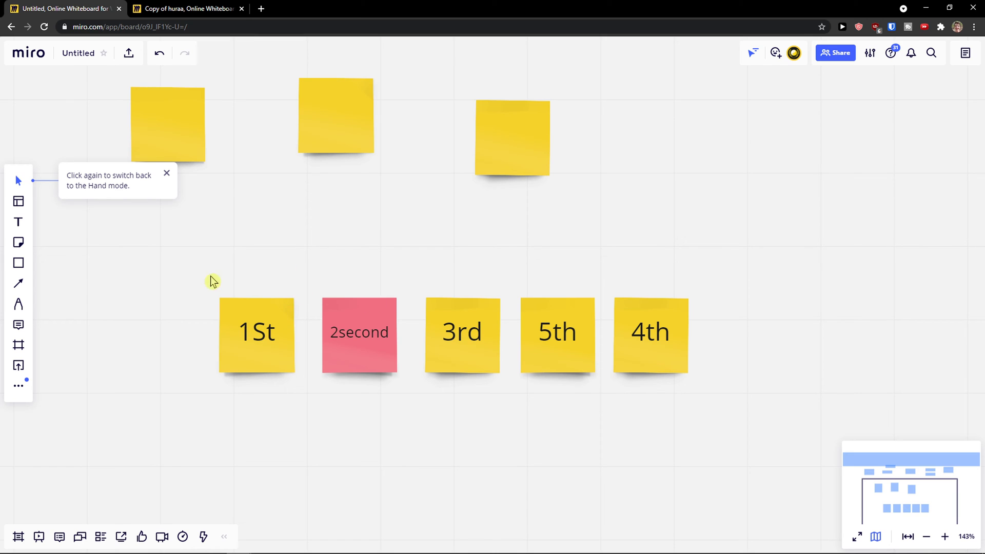
{"action": "left_click_drag", "start_coordinate": [195, 248], "coordinate": [703, 395]}
{"action": "left_click_drag", "start_coordinate": [651, 357], "coordinate": [619, 360]}
{"action": "left_click", "coordinate": [183, 251]}
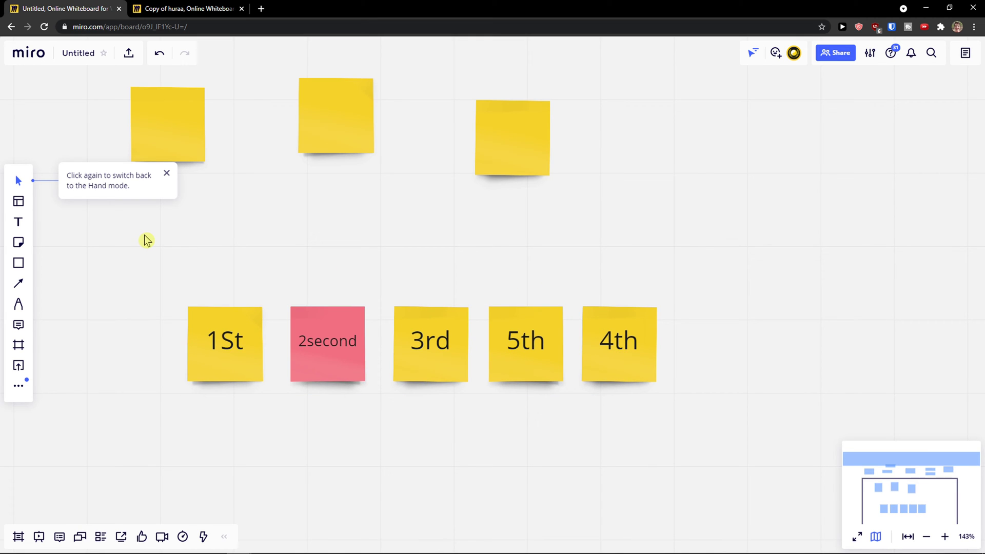
{"action": "left_click_drag", "start_coordinate": [126, 227], "coordinate": [751, 433]}
{"action": "mouse_move", "coordinate": [587, 351]}
{"action": "left_mouse_down"}
{"action": "mouse_move", "coordinate": [615, 402]}
{"action": "mouse_move", "coordinate": [578, 350]}
{"action": "left_mouse_up"}
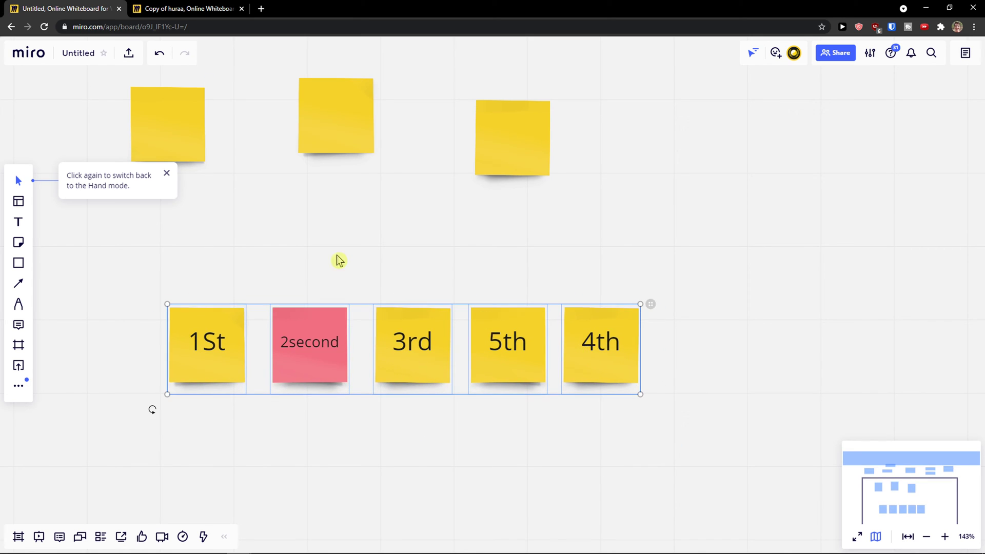
{"action": "left_click", "coordinate": [154, 260]}
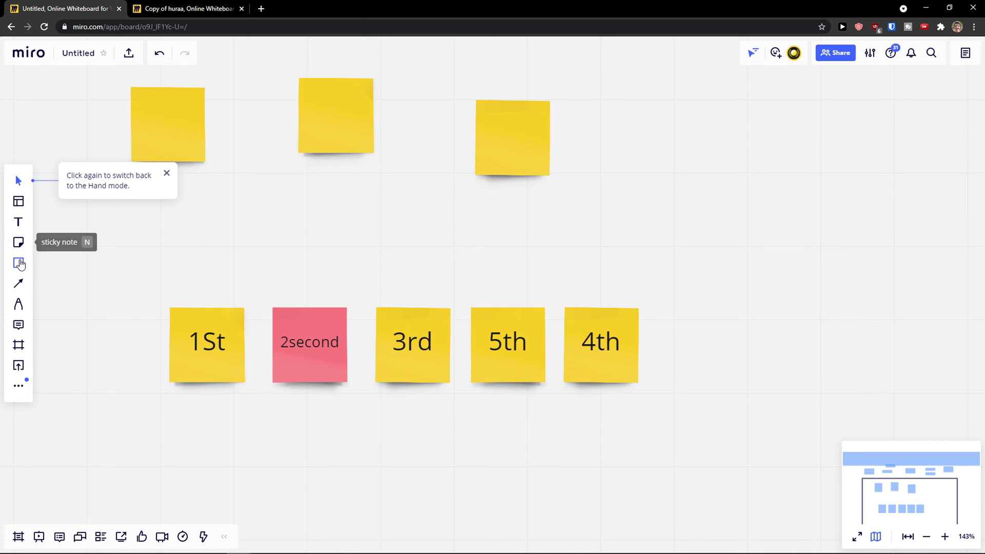
{"action": "left_click", "coordinate": [19, 263]}
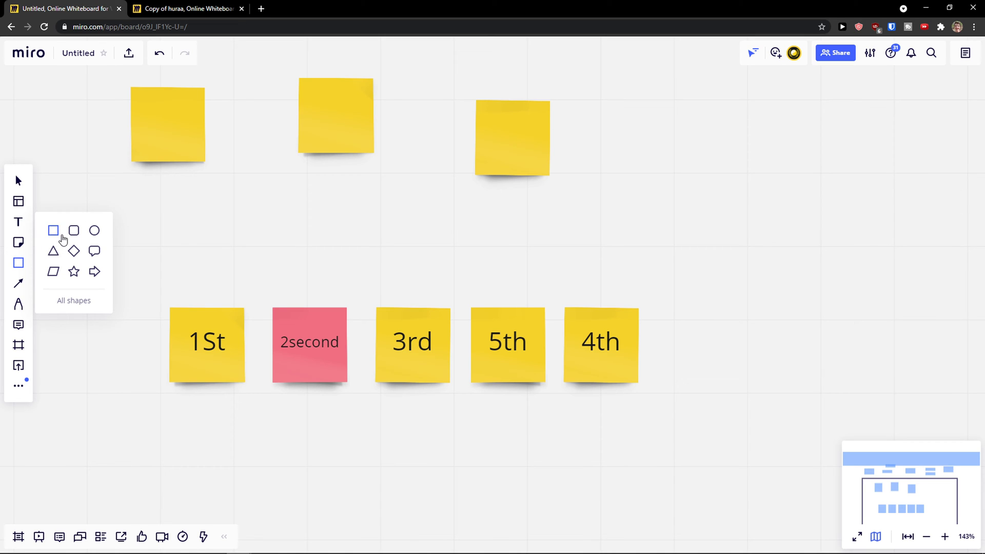
Draw a speech bubble right of the notes saying 'THIS IS A TUTORIAL' in enlarged text
{"action": "left_click", "coordinate": [25, 181]}
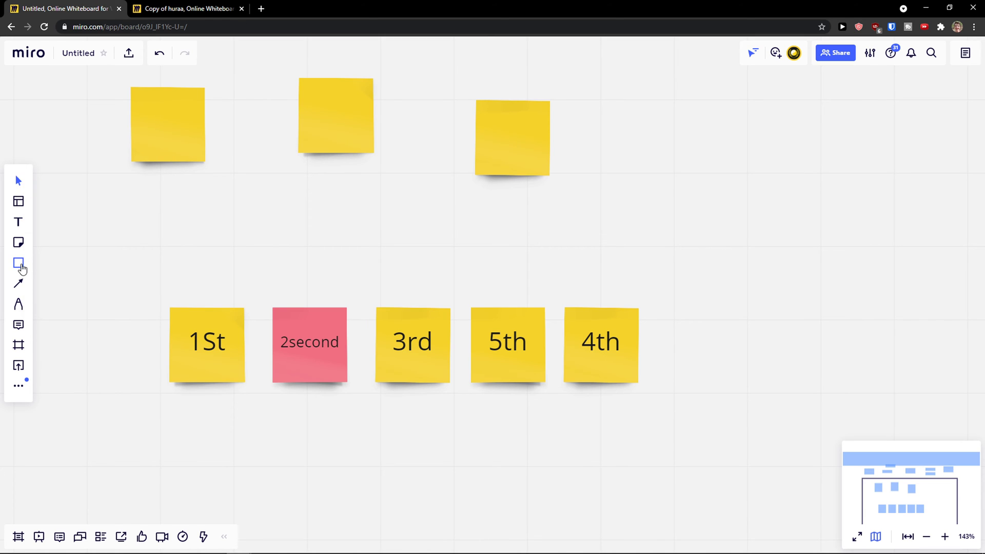
{"action": "left_click", "coordinate": [20, 266]}
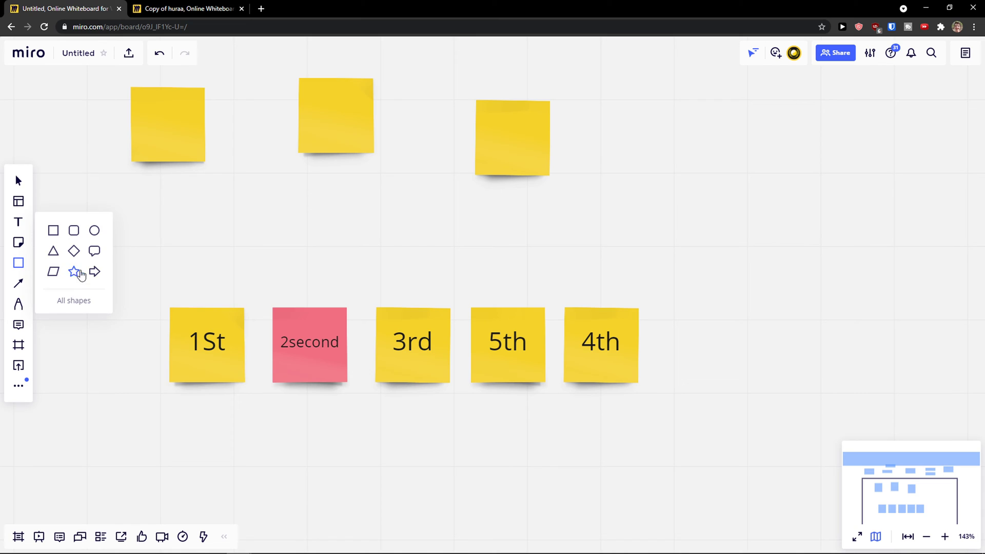
{"action": "left_click", "coordinate": [94, 251]}
{"action": "left_click_drag", "start_coordinate": [701, 219], "coordinate": [822, 349]}
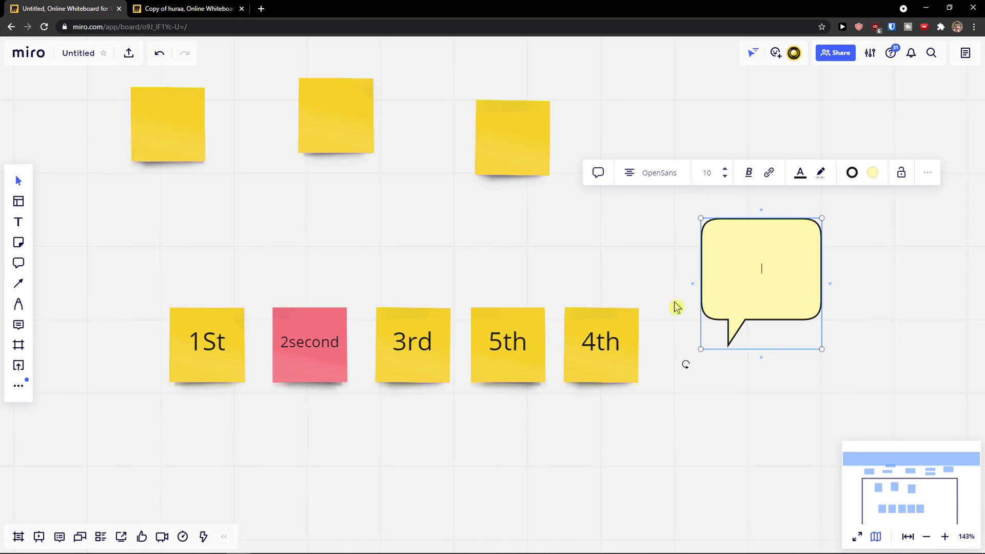
{"action": "type", "text": "THIS IS A TUTORIAL"}
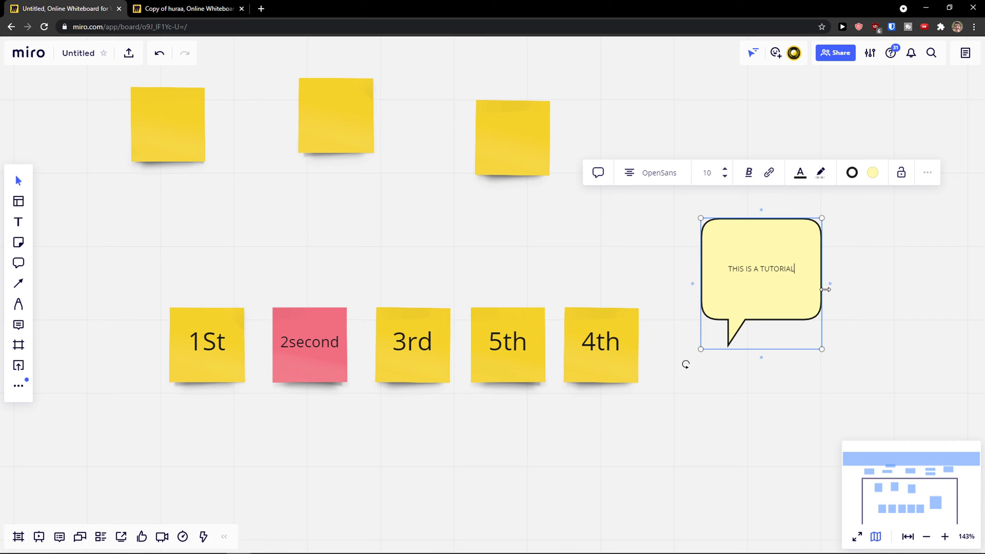
{"action": "left_click", "coordinate": [725, 169]}
{"action": "left_click", "coordinate": [725, 169]}
{"action": "left_click", "coordinate": [725, 169]}
{"action": "left_click", "coordinate": [725, 169]}
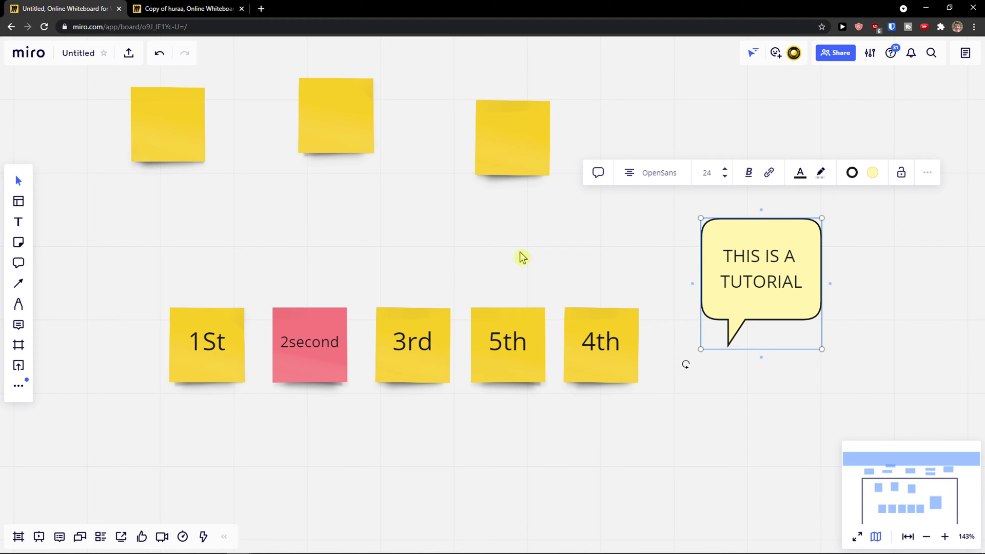
Draw a star shape left of the numbered sticky notes
{"action": "left_click", "coordinate": [18, 262]}
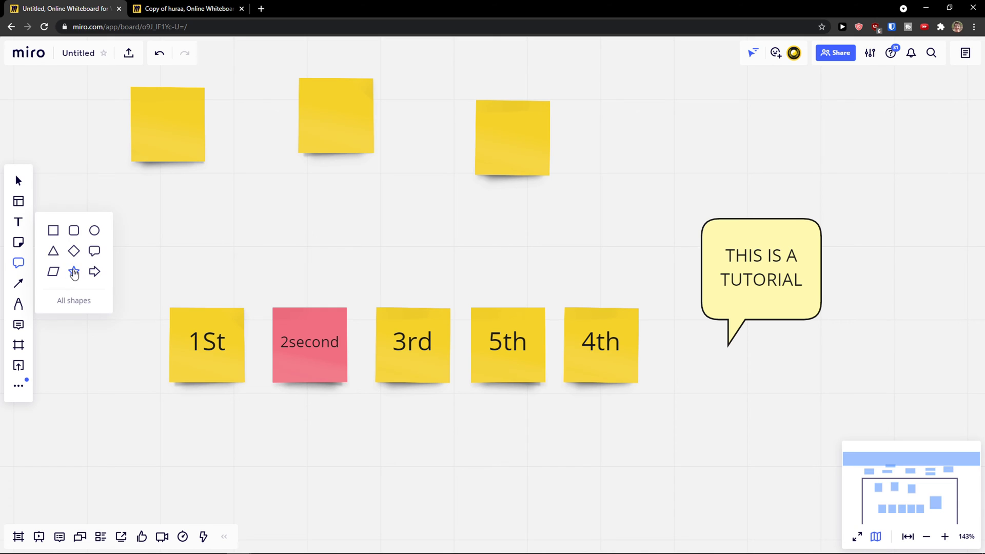
{"action": "left_click", "coordinate": [73, 272]}
{"action": "scroll", "coordinate": [174, 343], "scroll_direction": "down", "scroll_amount": 5}
{"action": "mouse_move", "coordinate": [59, 306]}
{"action": "left_mouse_down"}
{"action": "mouse_move", "coordinate": [104, 339]}
{"action": "mouse_move", "coordinate": [131, 389]}
{"action": "mouse_move", "coordinate": [137, 369]}
{"action": "left_mouse_up"}
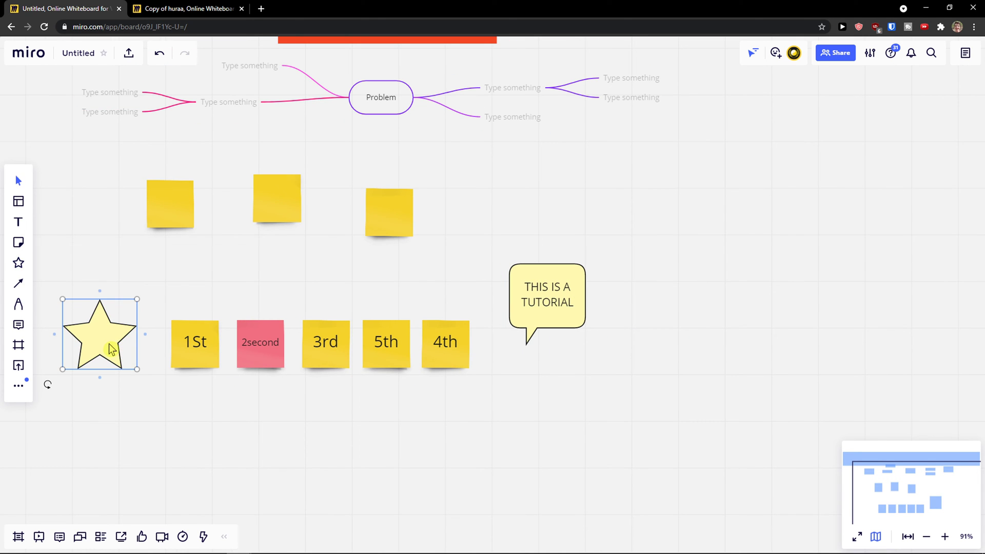
{"action": "scroll", "coordinate": [443, 398], "scroll_direction": "left", "scroll_amount": 2}
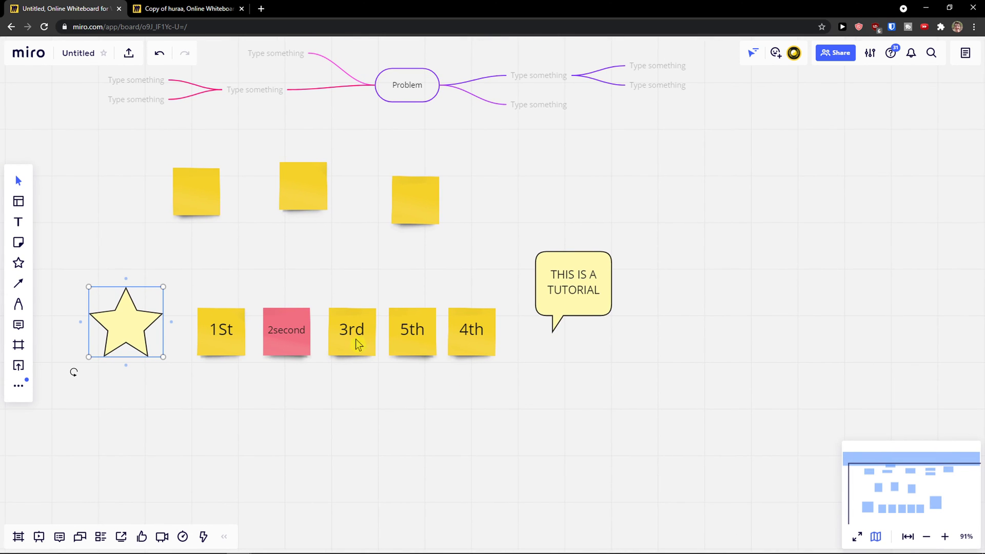
{"action": "left_click", "coordinate": [19, 285]}
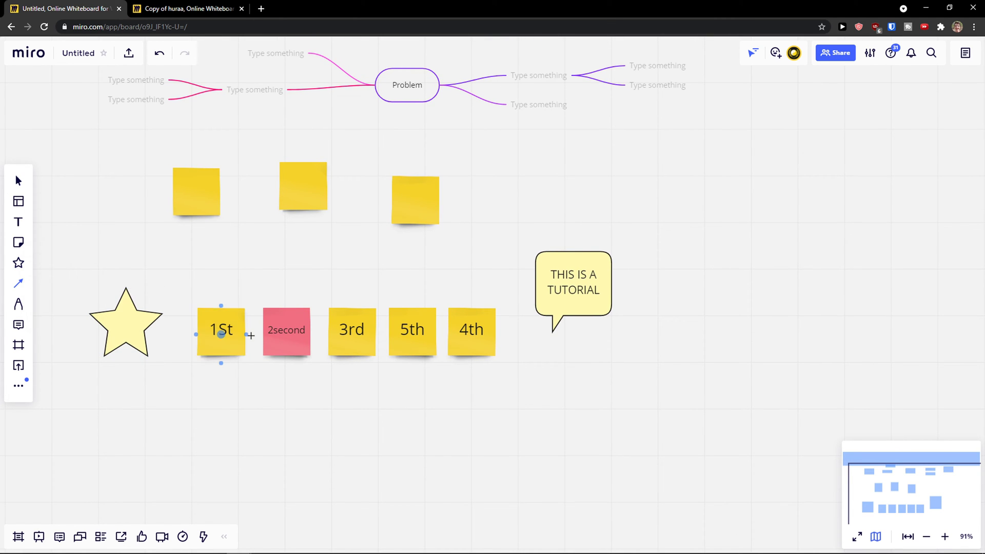
Link the first sticky note to the second with an arrow connector
{"action": "left_click_drag", "start_coordinate": [222, 193], "coordinate": [304, 186]}
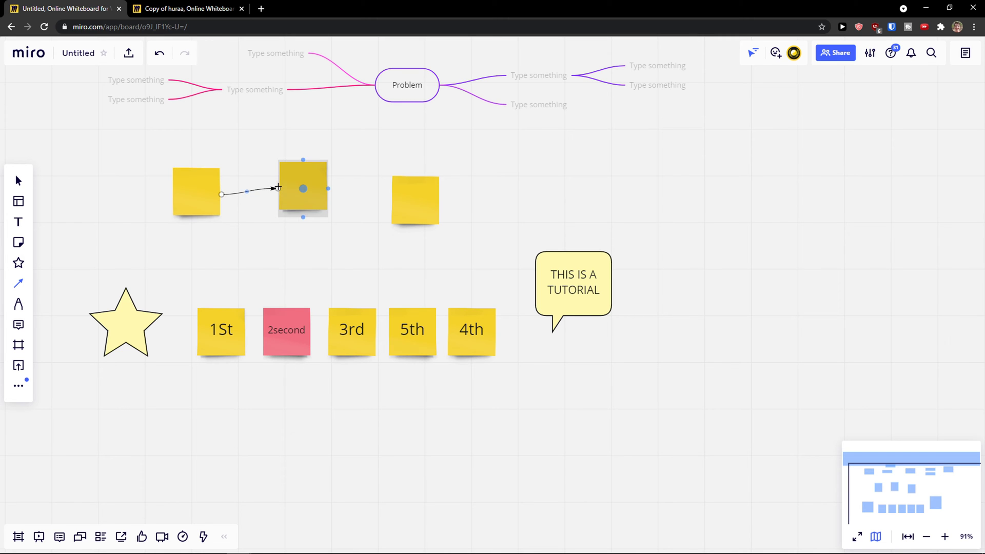
{"action": "left_click", "coordinate": [343, 194]}
{"action": "scroll", "coordinate": [341, 193], "scroll_direction": "up", "scroll_amount": 3}
{"action": "scroll", "coordinate": [79, 193], "scroll_direction": "up", "scroll_amount": 5}
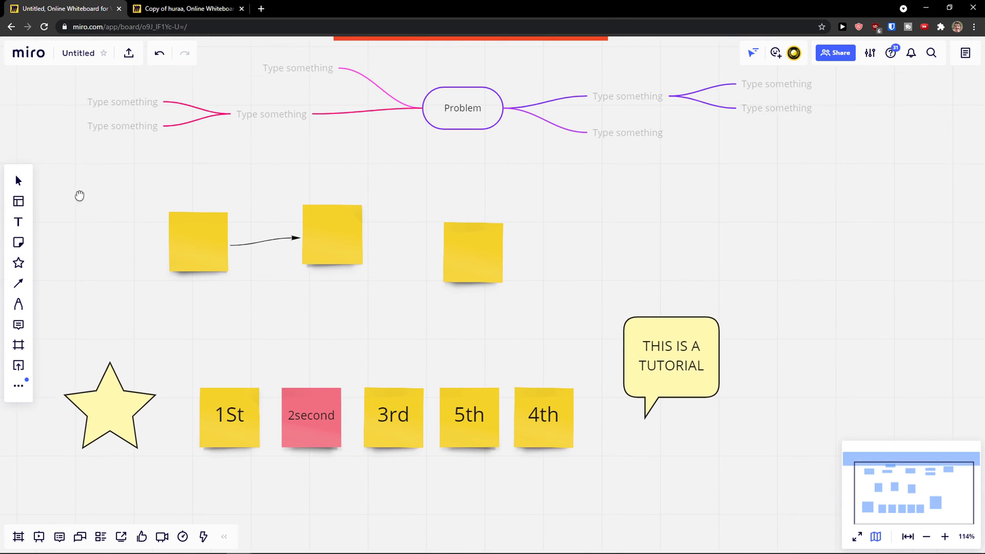
Choose a connector line type and join the second sticky note to the third
{"action": "left_click", "coordinate": [18, 283]}
{"action": "left_click", "coordinate": [50, 263]}
{"action": "left_click_drag", "start_coordinate": [365, 326], "coordinate": [508, 344]}
{"action": "left_click", "coordinate": [444, 387]}
{"action": "scroll", "coordinate": [421, 369], "scroll_direction": "up", "scroll_amount": 4}
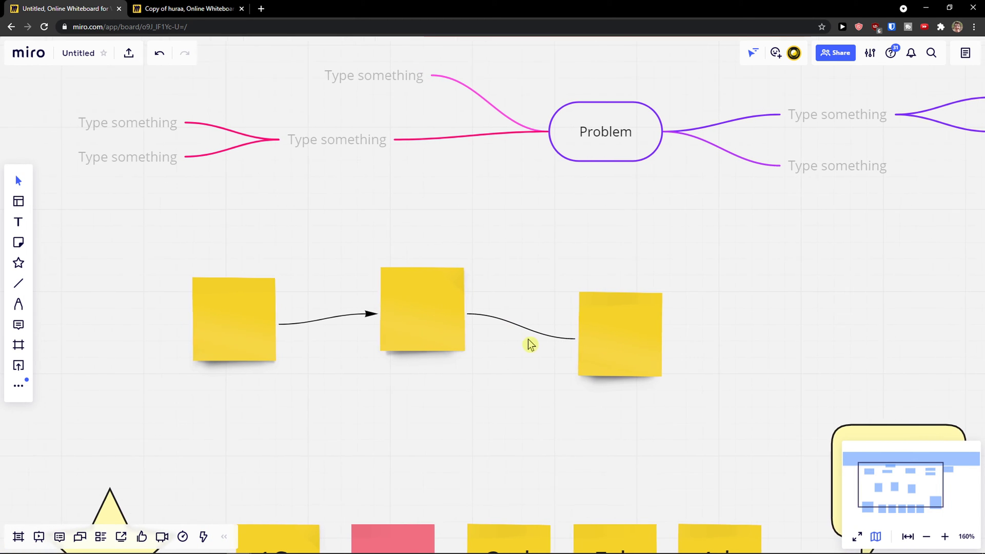
Try an elbow shape on the second connector, then set it back to curved
{"action": "left_click", "coordinate": [538, 336]}
{"action": "left_click", "coordinate": [512, 270]}
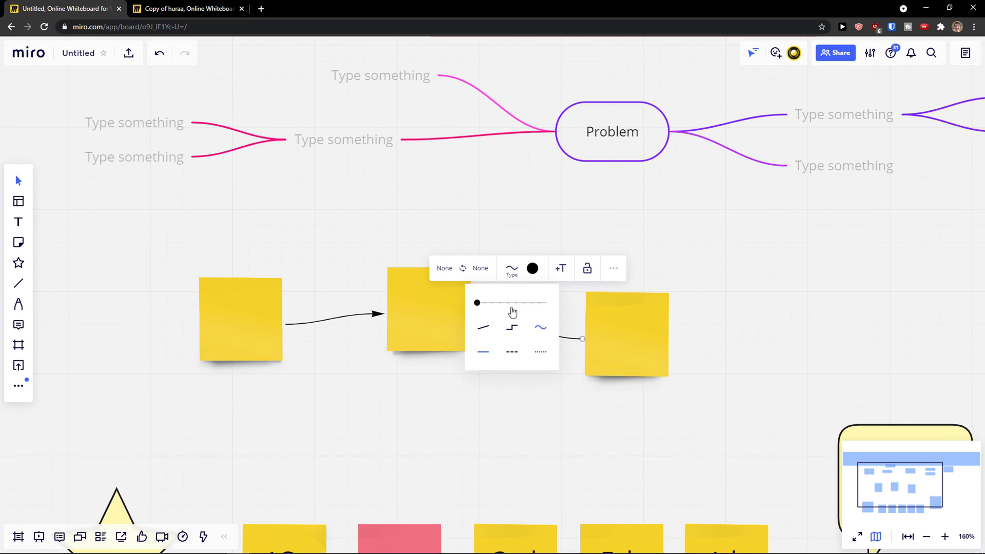
{"action": "left_click", "coordinate": [512, 329]}
{"action": "left_click", "coordinate": [429, 399]}
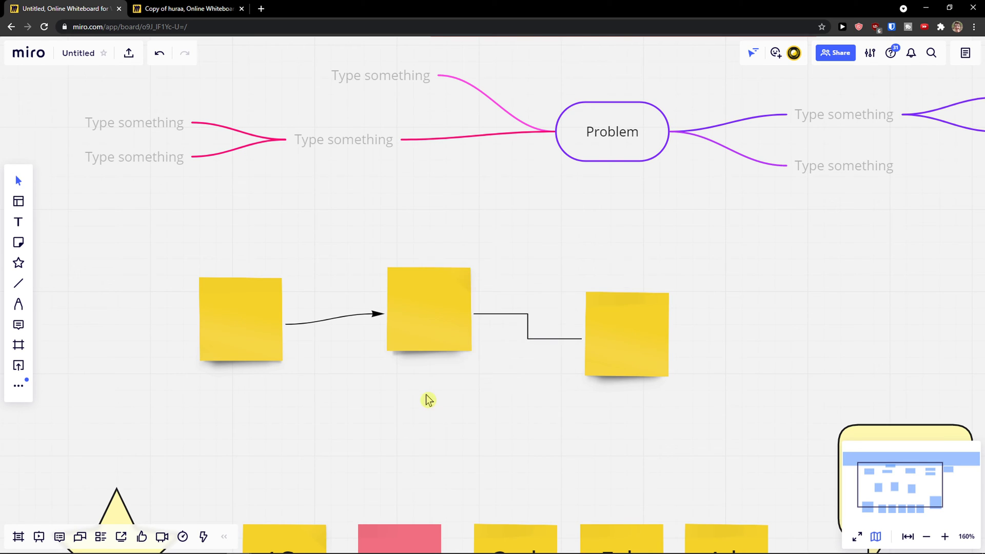
{"action": "left_click", "coordinate": [530, 340]}
{"action": "left_click", "coordinate": [512, 270]}
{"action": "left_click", "coordinate": [542, 328]}
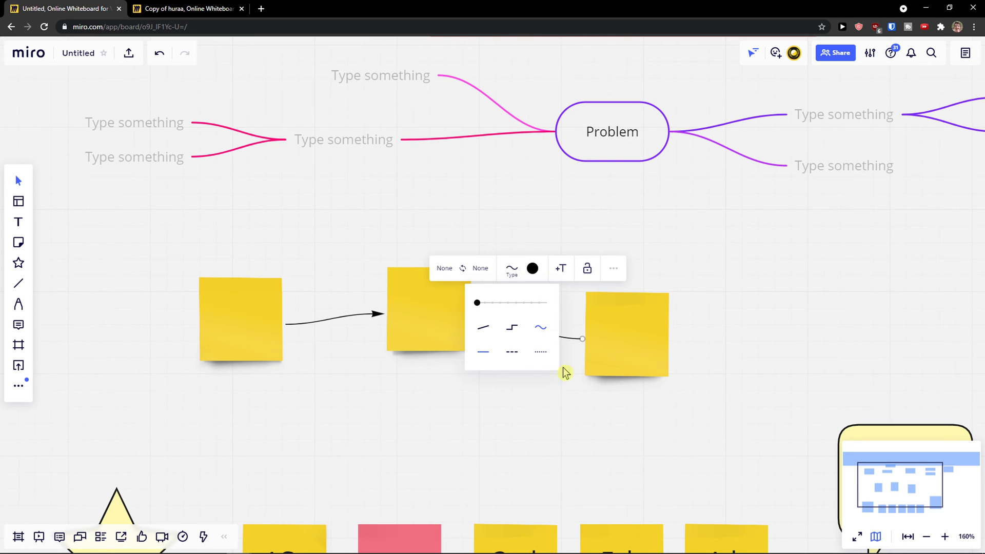
{"action": "left_click", "coordinate": [568, 365]}
{"action": "left_click", "coordinate": [537, 334]}
Colour the curved connector red-orange and make its line thicker
{"action": "left_click", "coordinate": [532, 270]}
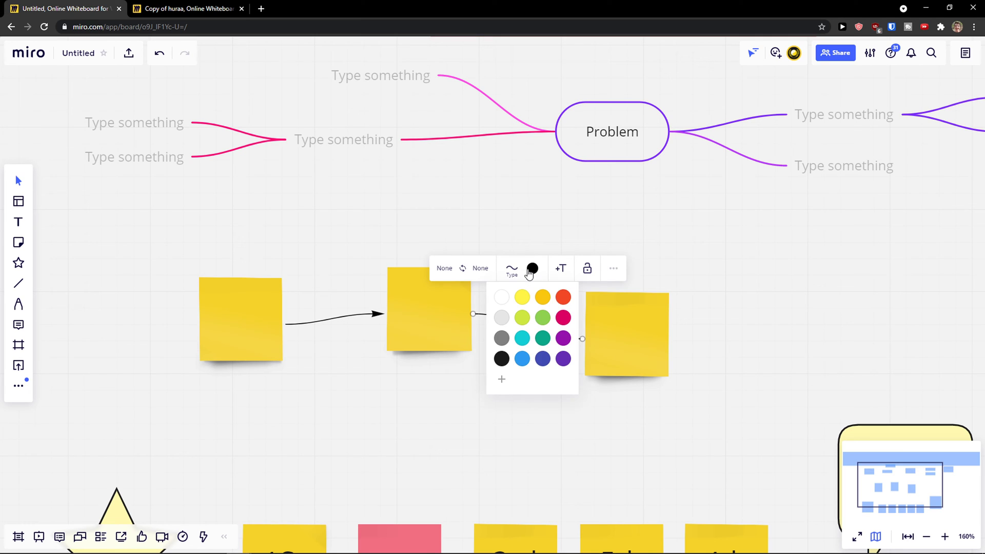
{"action": "left_click", "coordinate": [564, 299]}
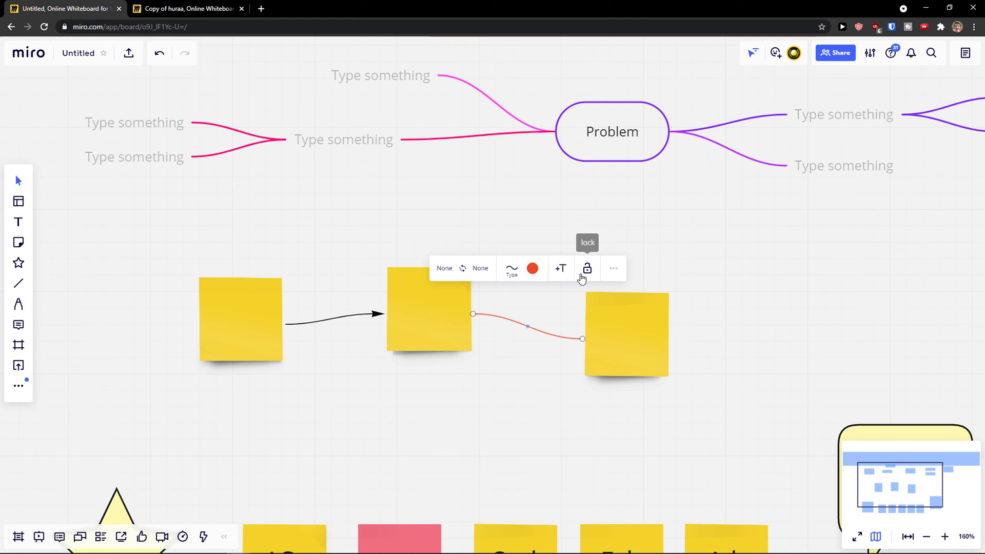
{"action": "left_click", "coordinate": [518, 275]}
{"action": "left_click_drag", "start_coordinate": [482, 306], "coordinate": [501, 303]}
{"action": "left_click", "coordinate": [481, 346]}
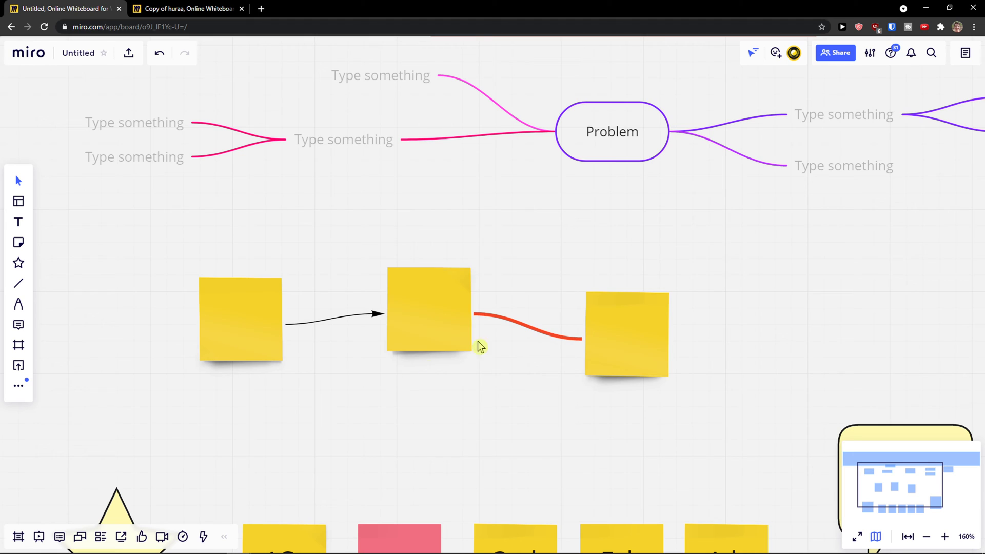
Attach the red connector's start to the middle note's centre and add a text label
{"action": "left_click", "coordinate": [521, 327]}
{"action": "left_click_drag", "start_coordinate": [474, 315], "coordinate": [470, 322]}
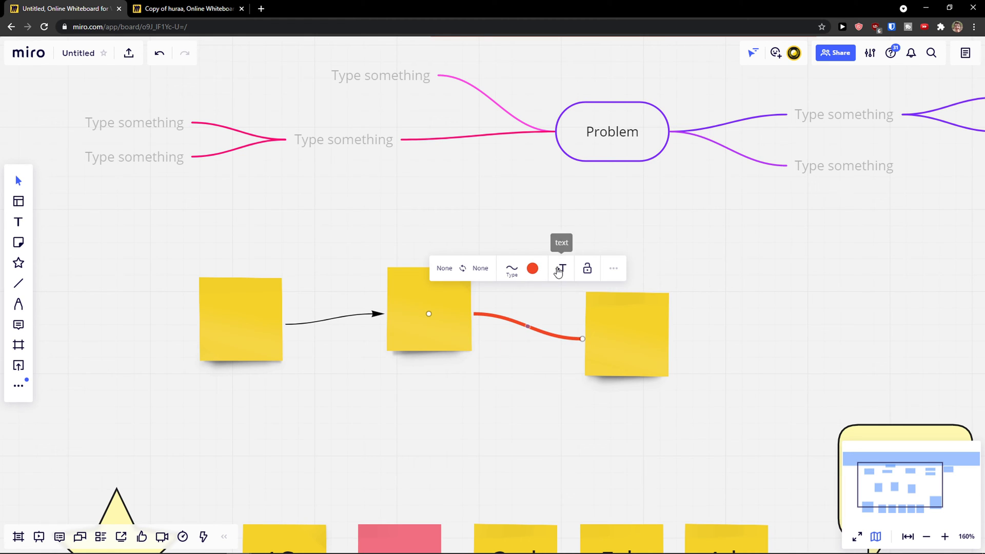
{"action": "left_click", "coordinate": [560, 267]}
{"action": "left_click", "coordinate": [547, 354]}
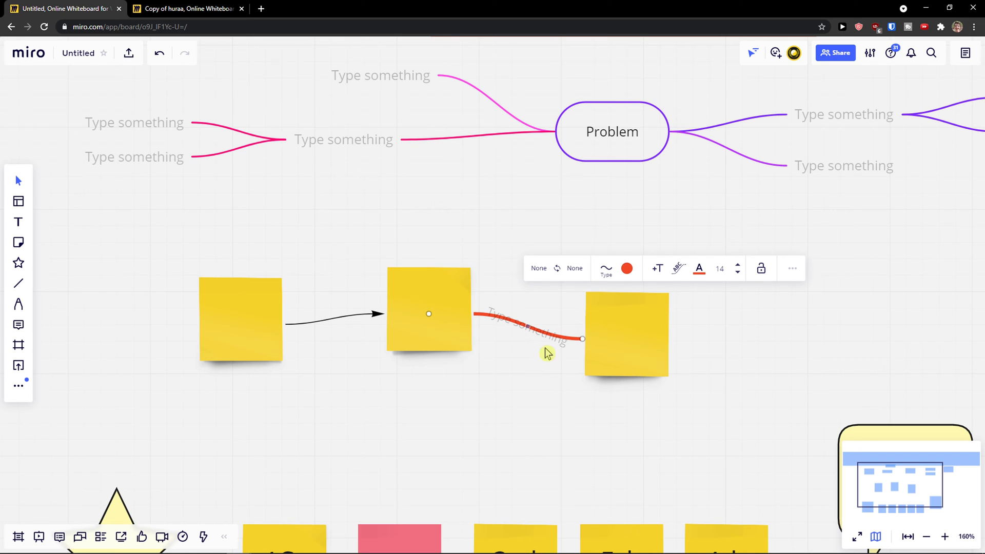
{"action": "left_click", "coordinate": [784, 323]}
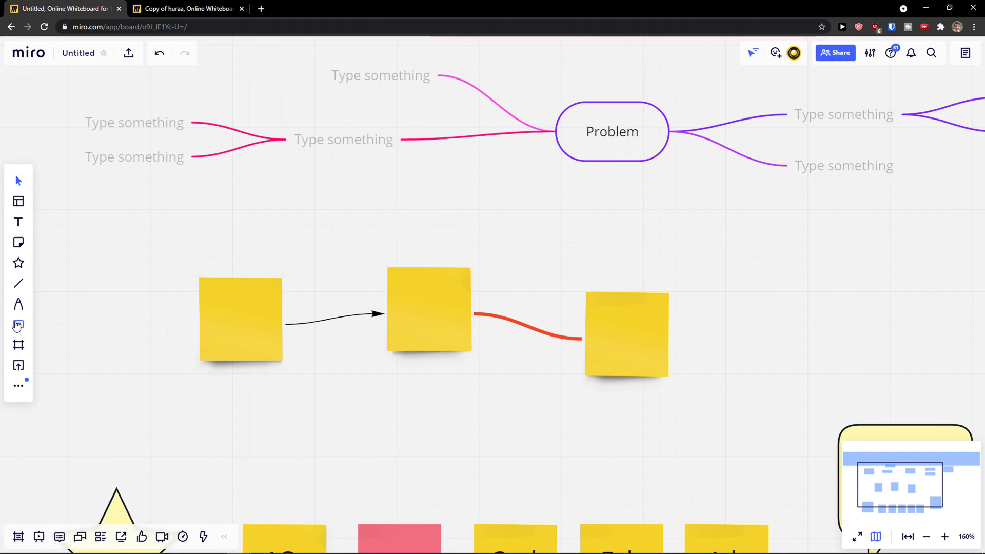
Handwrite a name above the first sticky note with the Pen and underline it with a wavy stroke
{"action": "left_click", "coordinate": [20, 303]}
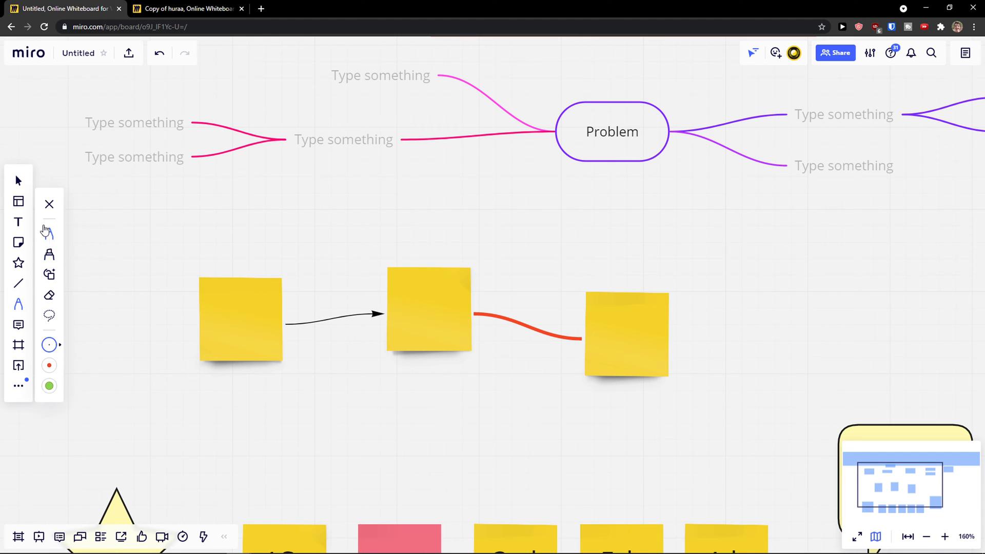
{"action": "mouse_move", "coordinate": [119, 227]}
{"action": "left_mouse_down"}
{"action": "mouse_move", "coordinate": [116, 258]}
{"action": "mouse_move", "coordinate": [131, 237]}
{"action": "mouse_move", "coordinate": [135, 254]}
{"action": "mouse_move", "coordinate": [175, 248]}
{"action": "left_mouse_up"}
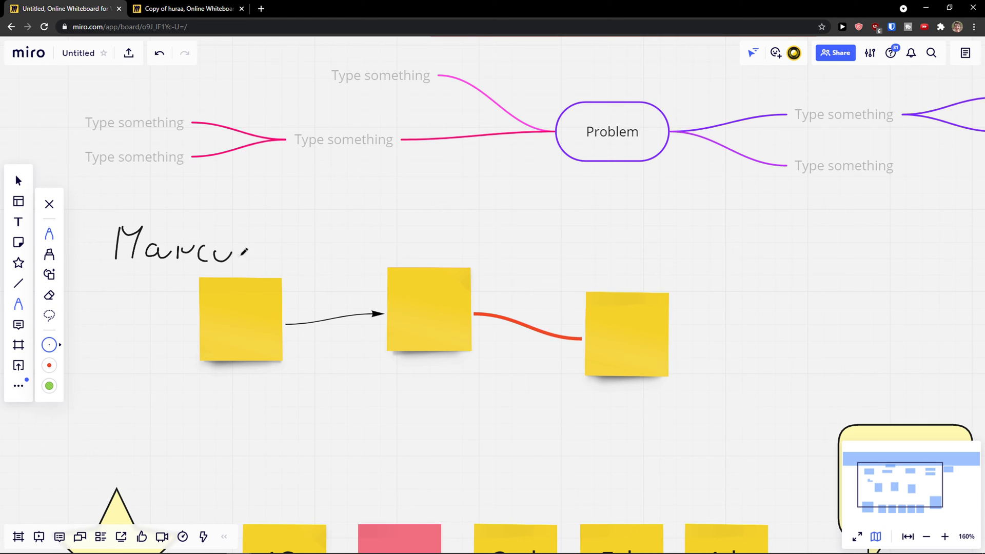
{"action": "left_click_drag", "start_coordinate": [110, 271], "coordinate": [289, 273]}
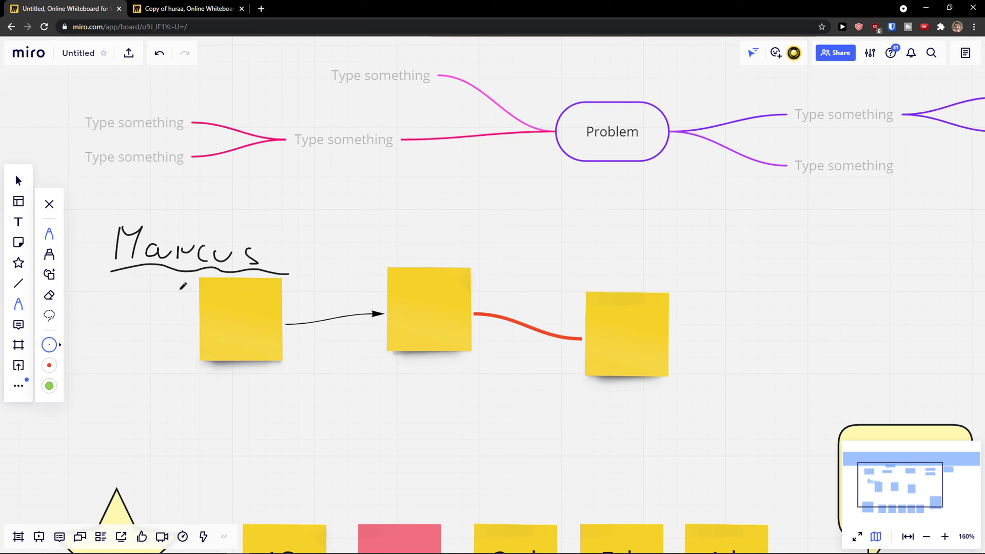
Pick the yellow highlighter, then switch to Smart drawing and view its shape guide
{"action": "left_click", "coordinate": [56, 254]}
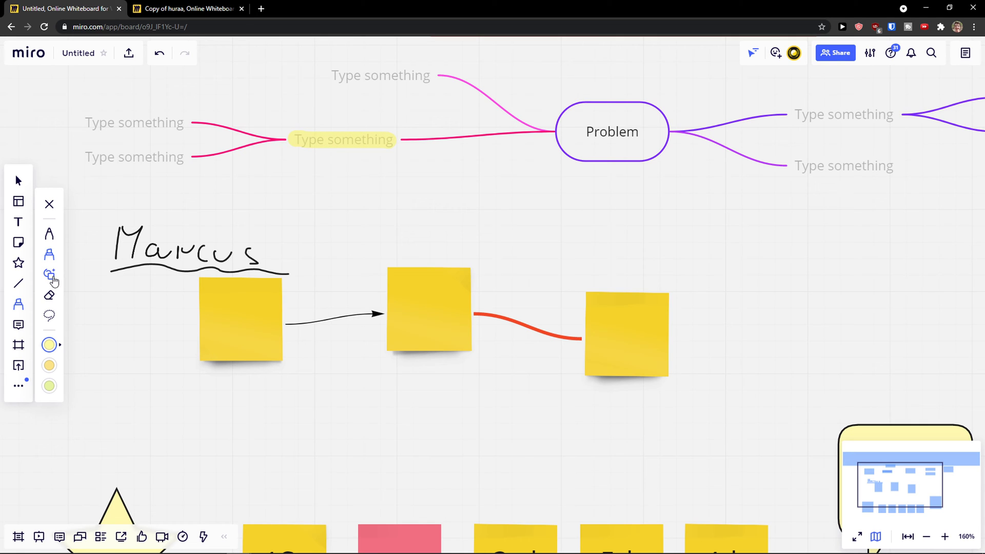
{"action": "left_click", "coordinate": [53, 277]}
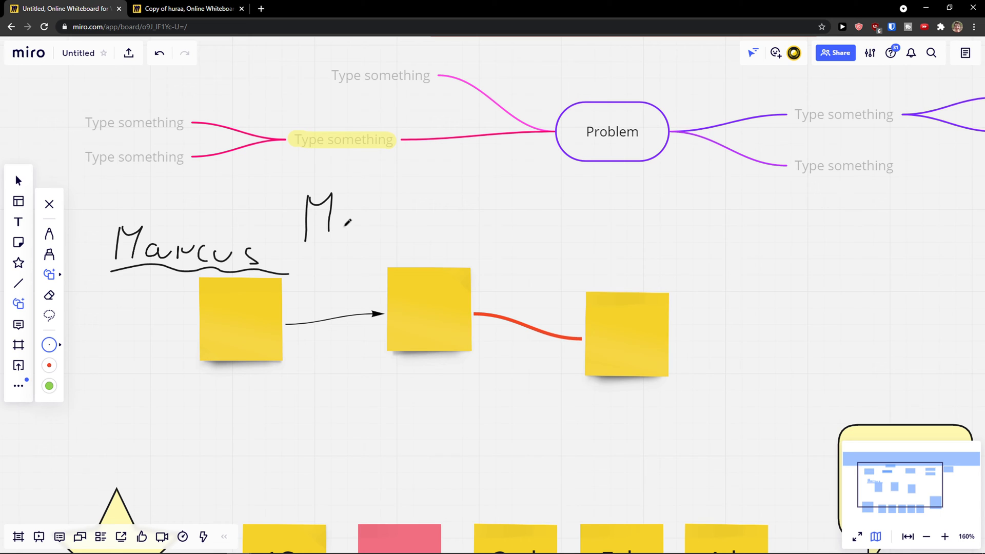
{"action": "left_click", "coordinate": [60, 275]}
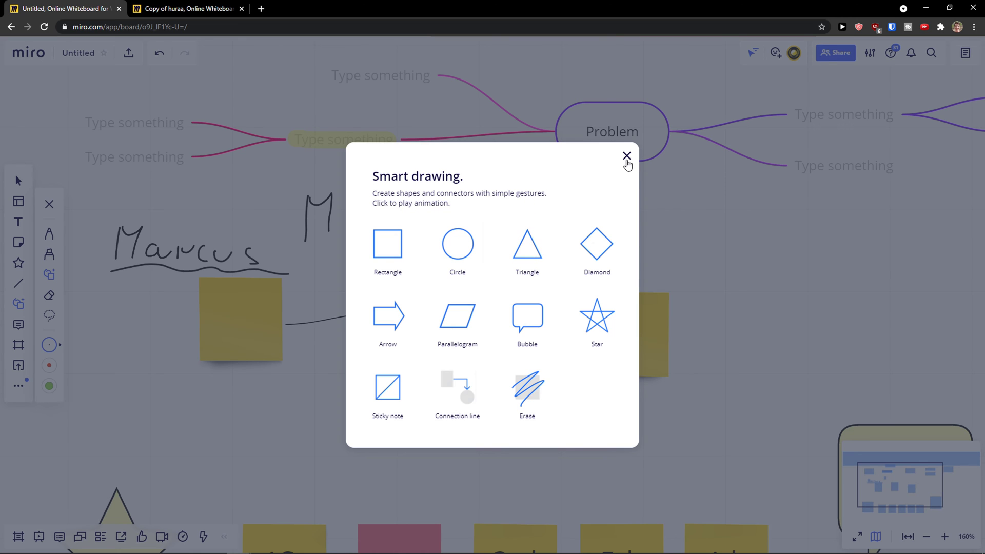
Sketch a triangle right of the third sticky note and check the Smart drawing shape guide
{"action": "left_click", "coordinate": [626, 158]}
{"action": "mouse_move", "coordinate": [750, 324]}
{"action": "left_mouse_down"}
{"action": "mouse_move", "coordinate": [774, 271]}
{"action": "mouse_move", "coordinate": [800, 336]}
{"action": "mouse_move", "coordinate": [750, 326]}
{"action": "left_mouse_up"}
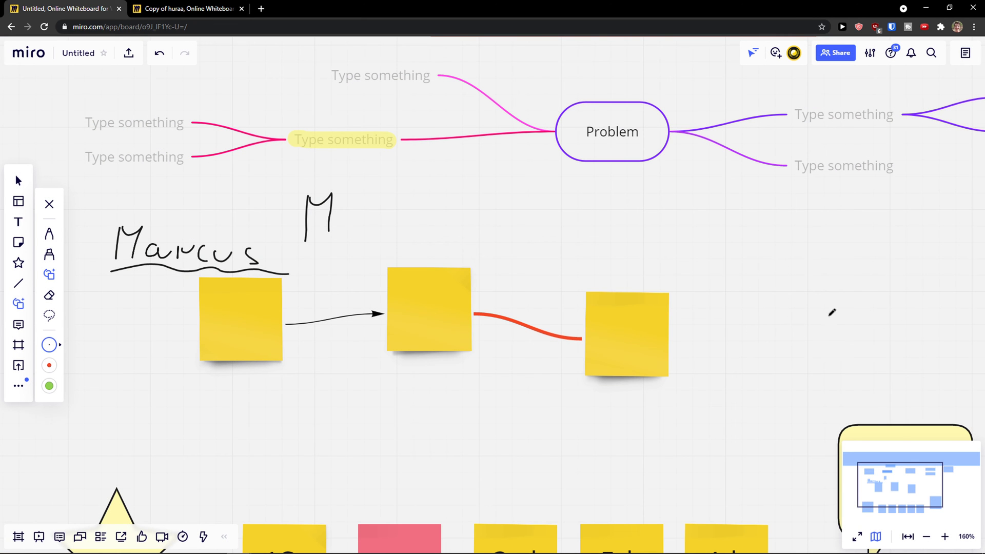
{"action": "key", "text": "Escape"}
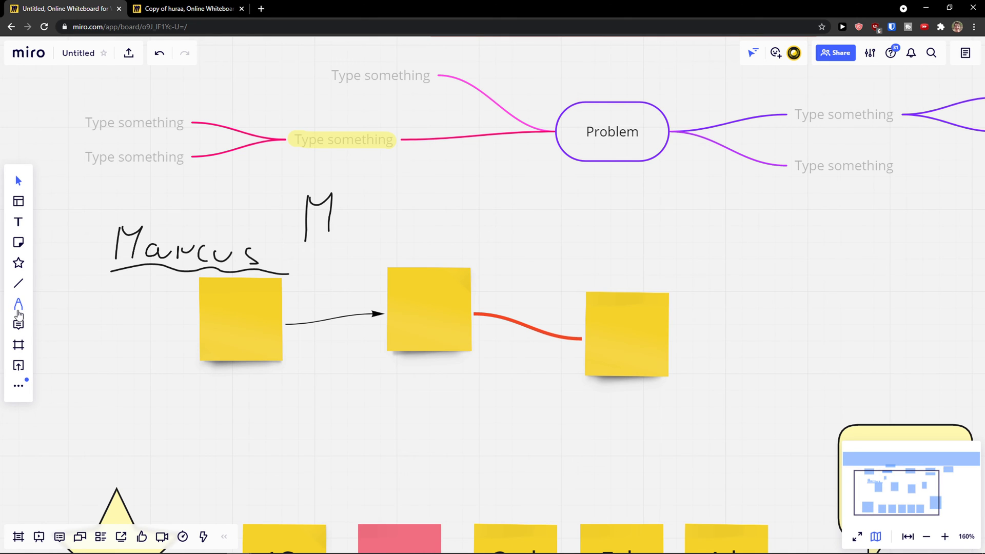
{"action": "left_click", "coordinate": [19, 303]}
{"action": "left_click", "coordinate": [51, 277]}
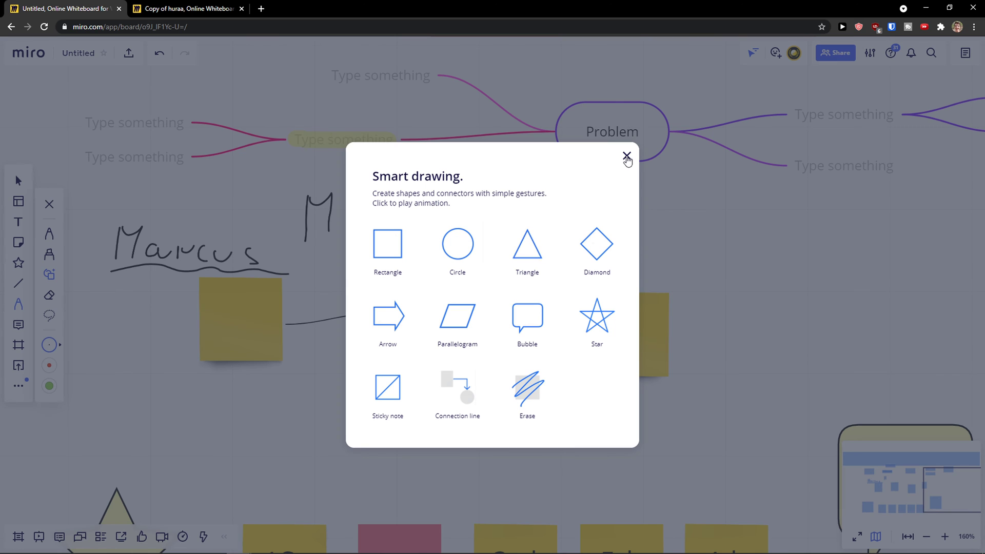
{"action": "left_click", "coordinate": [627, 155]}
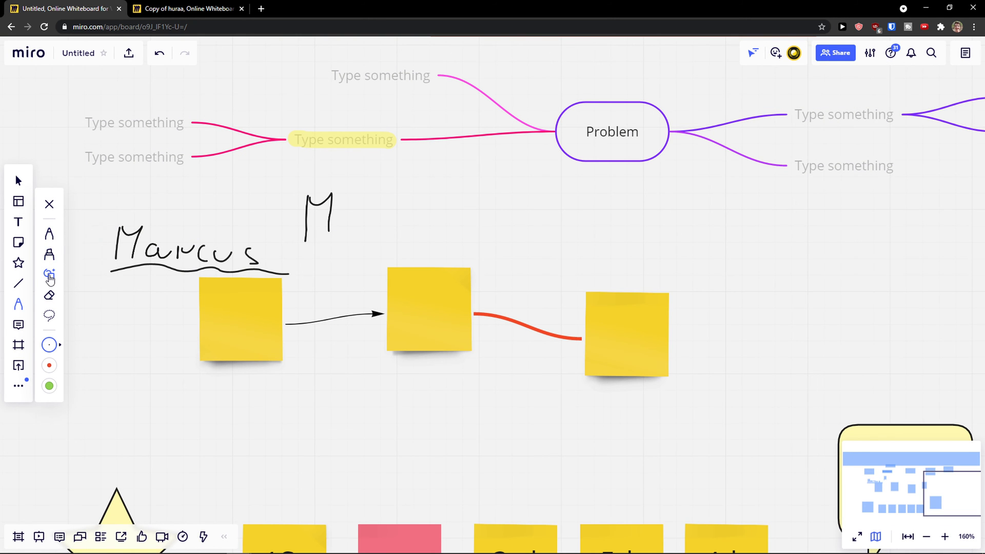
{"action": "left_click", "coordinate": [50, 276]}
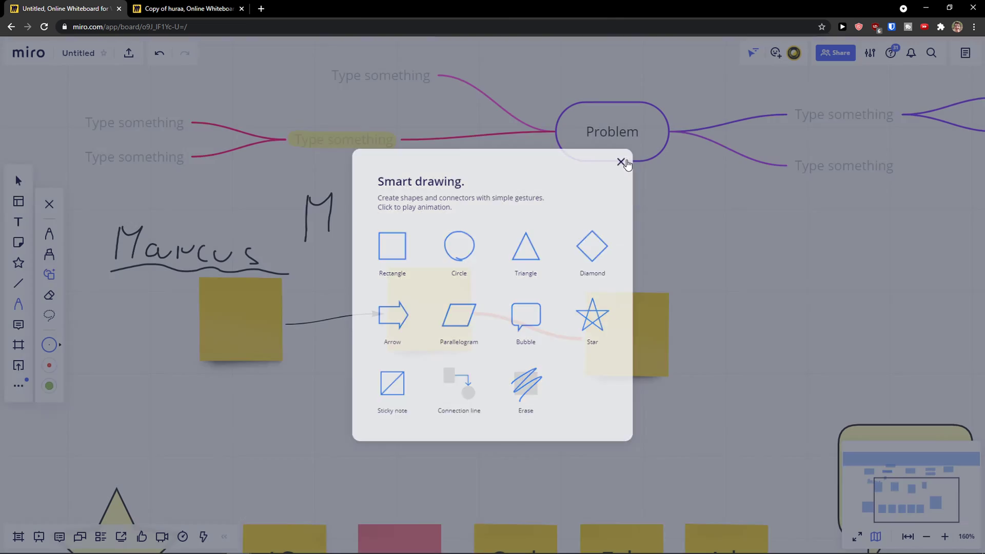
{"action": "left_click", "coordinate": [627, 156]}
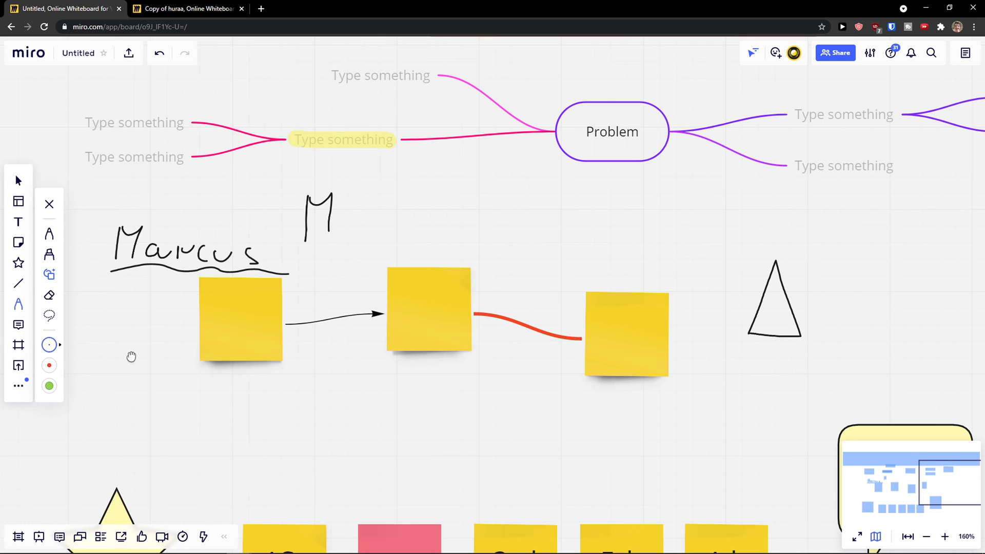
Reload the board, dismiss the Team plan offer, and centre the triangle in view
{"action": "left_click", "coordinate": [18, 283]}
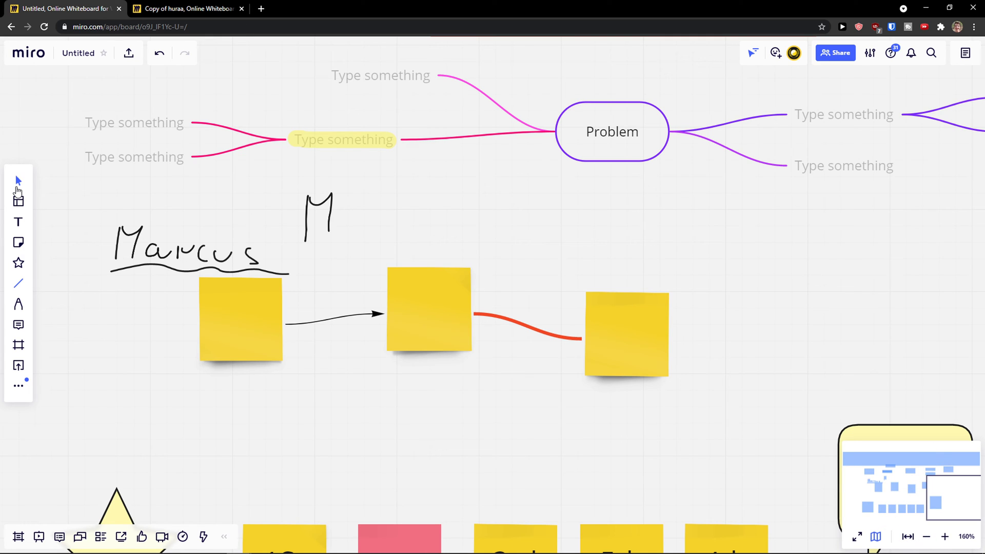
{"action": "left_click", "coordinate": [44, 27]}
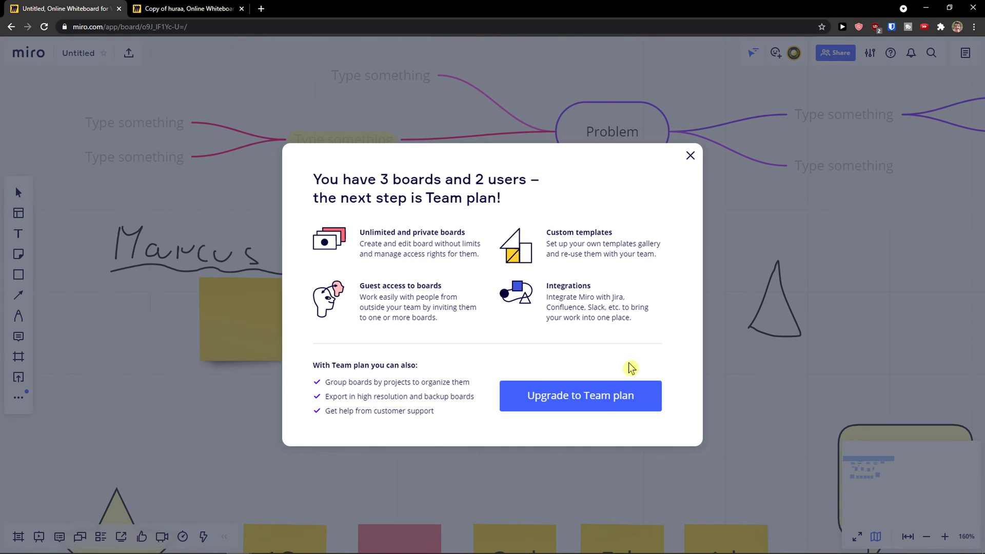
{"action": "left_click", "coordinate": [690, 156]}
{"action": "left_click_drag", "start_coordinate": [761, 271], "coordinate": [403, 246]}
Draw a circle beside the triangle with Smart drawing so it snaps into a perfect circle
{"action": "left_click", "coordinate": [21, 315]}
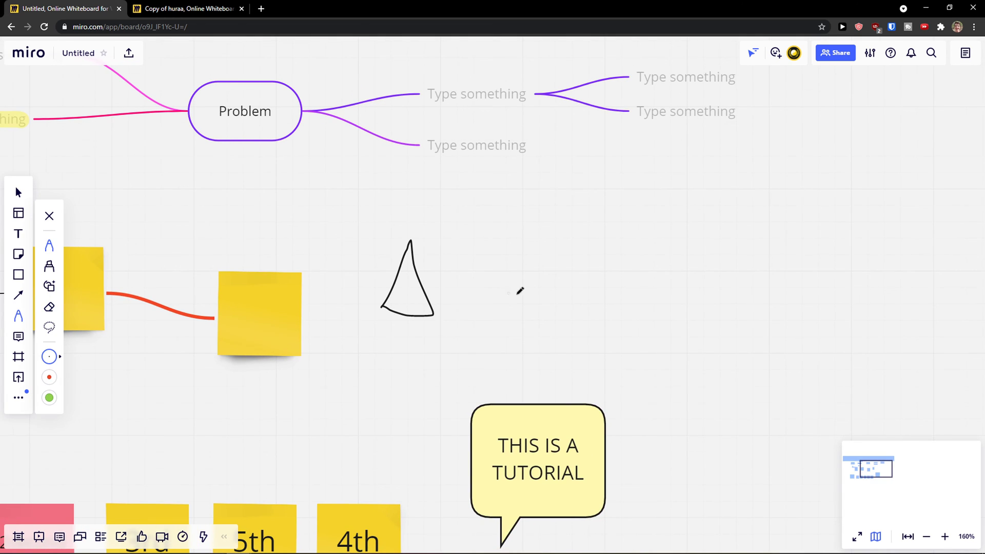
{"action": "left_click", "coordinate": [49, 286]}
{"action": "mouse_move", "coordinate": [646, 227]}
{"action": "left_mouse_down"}
{"action": "mouse_move", "coordinate": [589, 251]}
{"action": "mouse_move", "coordinate": [650, 317]}
{"action": "mouse_move", "coordinate": [685, 233]}
{"action": "mouse_move", "coordinate": [640, 228]}
{"action": "left_mouse_up"}
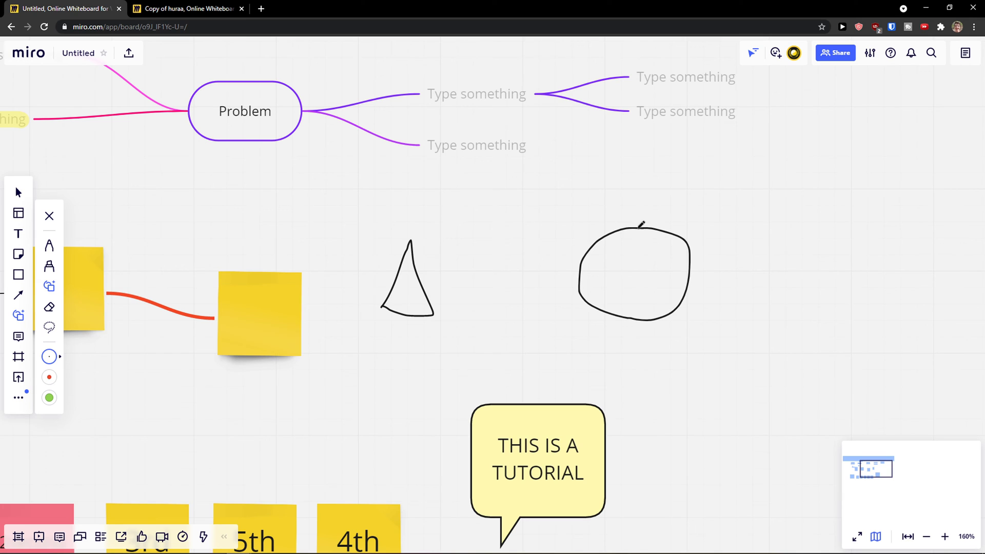
{"action": "scroll", "coordinate": [776, 282], "scroll_direction": "right", "scroll_amount": 5}
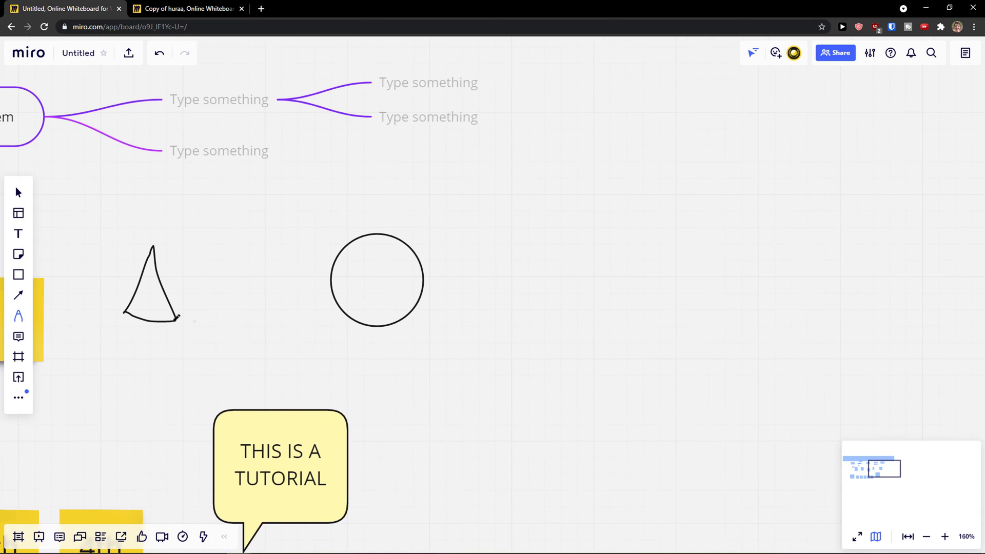
{"action": "left_click", "coordinate": [18, 316]}
{"action": "left_click", "coordinate": [50, 288]}
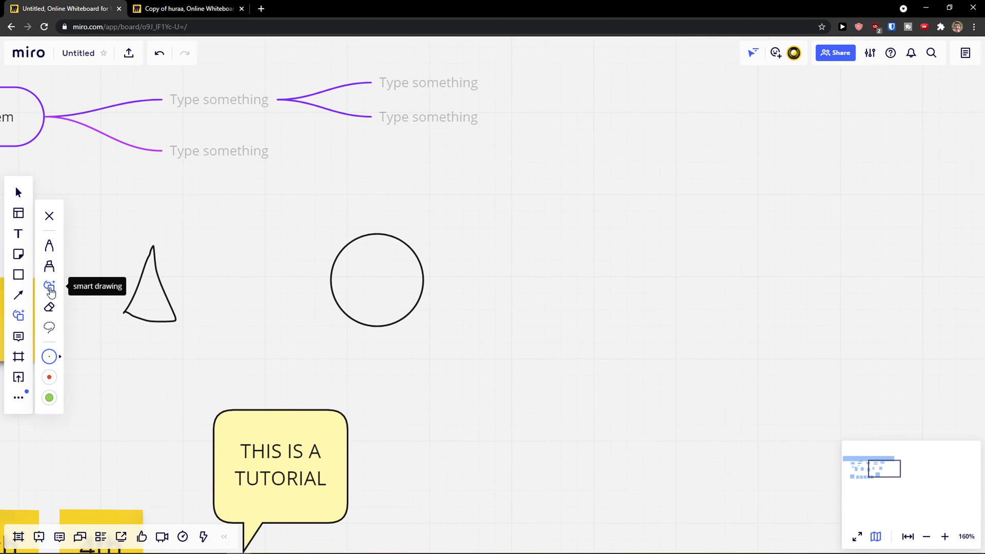
{"action": "left_click", "coordinate": [51, 290]}
{"action": "left_click", "coordinate": [430, 396]}
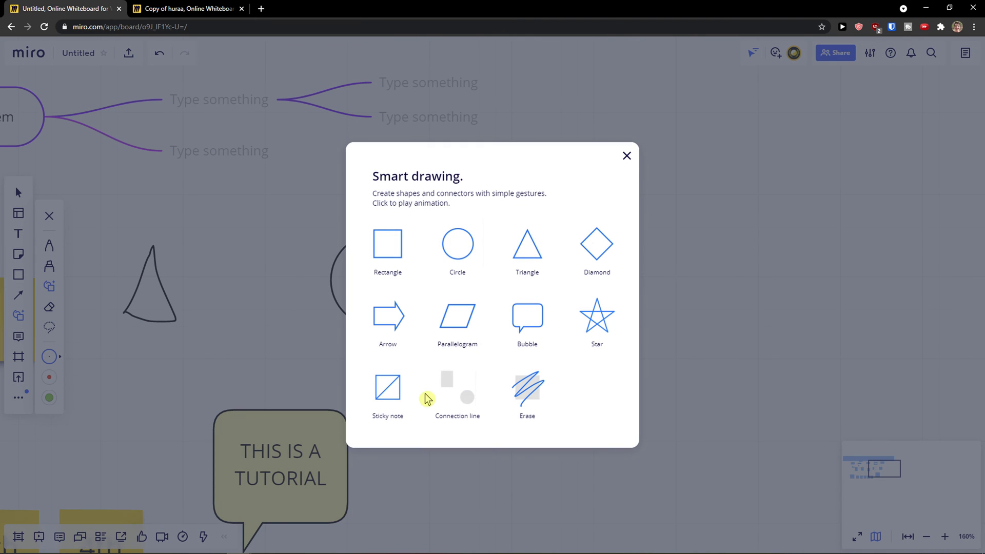
Sketch three rough freehand rectangles with the Pen to the right of the circle
{"action": "left_click", "coordinate": [399, 328]}
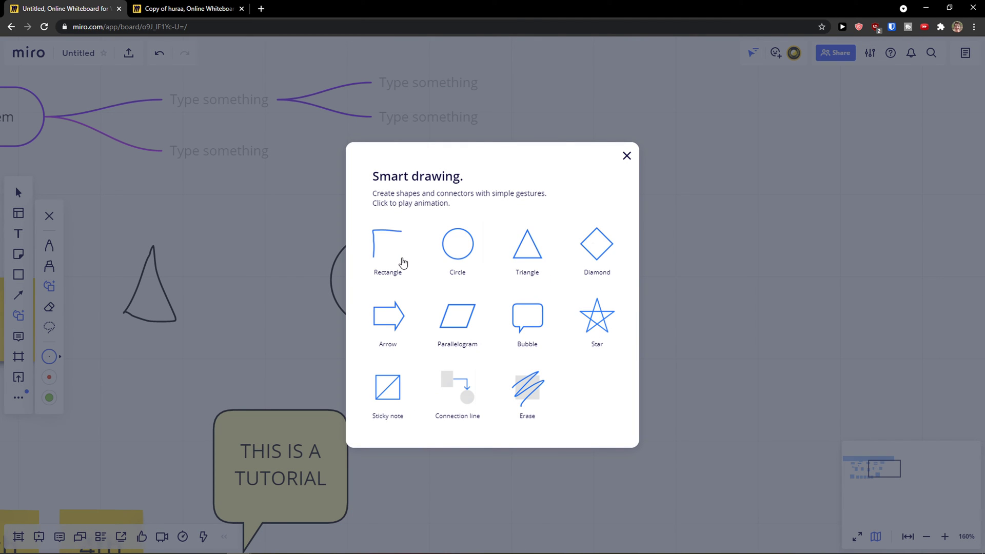
{"action": "key", "text": "Escape"}
{"action": "left_click", "coordinate": [18, 316]}
{"action": "mouse_move", "coordinate": [537, 259]}
{"action": "left_mouse_down"}
{"action": "mouse_move", "coordinate": [536, 352]}
{"action": "mouse_move", "coordinate": [659, 353]}
{"action": "mouse_move", "coordinate": [655, 260]}
{"action": "mouse_move", "coordinate": [534, 250]}
{"action": "left_mouse_up"}
{"action": "mouse_move", "coordinate": [787, 292]}
{"action": "left_mouse_down"}
{"action": "mouse_move", "coordinate": [660, 318]}
{"action": "mouse_move", "coordinate": [598, 313]}
{"action": "left_mouse_up"}
{"action": "mouse_move", "coordinate": [578, 250]}
{"action": "left_mouse_down"}
{"action": "mouse_move", "coordinate": [580, 365]}
{"action": "mouse_move", "coordinate": [699, 317]}
{"action": "mouse_move", "coordinate": [669, 249]}
{"action": "mouse_move", "coordinate": [574, 250]}
{"action": "left_mouse_up"}
{"action": "left_click_drag", "start_coordinate": [622, 323], "coordinate": [522, 340]}
{"action": "left_click", "coordinate": [20, 316]}
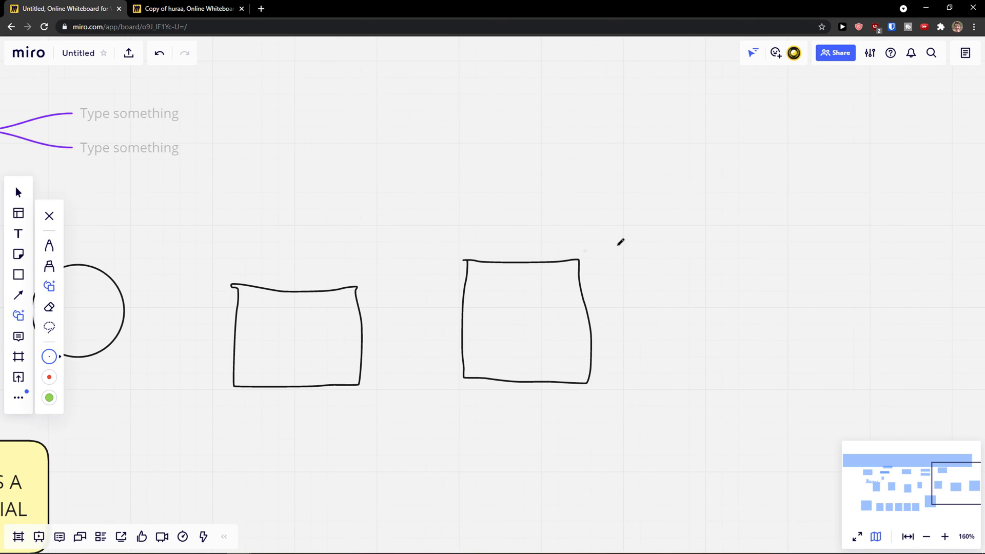
{"action": "scroll", "coordinate": [417, 186], "scroll_direction": "up", "scroll_amount": 5}
{"action": "mouse_move", "coordinate": [422, 189]}
{"action": "left_mouse_down"}
{"action": "mouse_move", "coordinate": [418, 305]}
{"action": "mouse_move", "coordinate": [576, 303]}
{"action": "mouse_move", "coordinate": [564, 183]}
{"action": "mouse_move", "coordinate": [437, 179]}
{"action": "left_mouse_up"}
{"action": "scroll", "coordinate": [614, 275], "scroll_direction": "up", "scroll_amount": 2}
Draw a square above them with Smart drawing so it snaps into a clean shape
{"action": "left_click", "coordinate": [25, 321]}
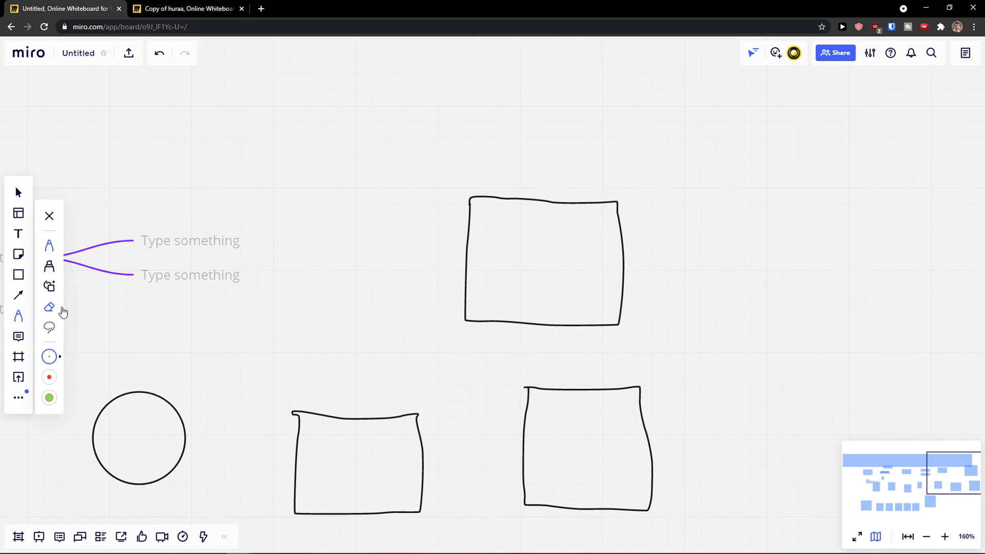
{"action": "left_click", "coordinate": [51, 288]}
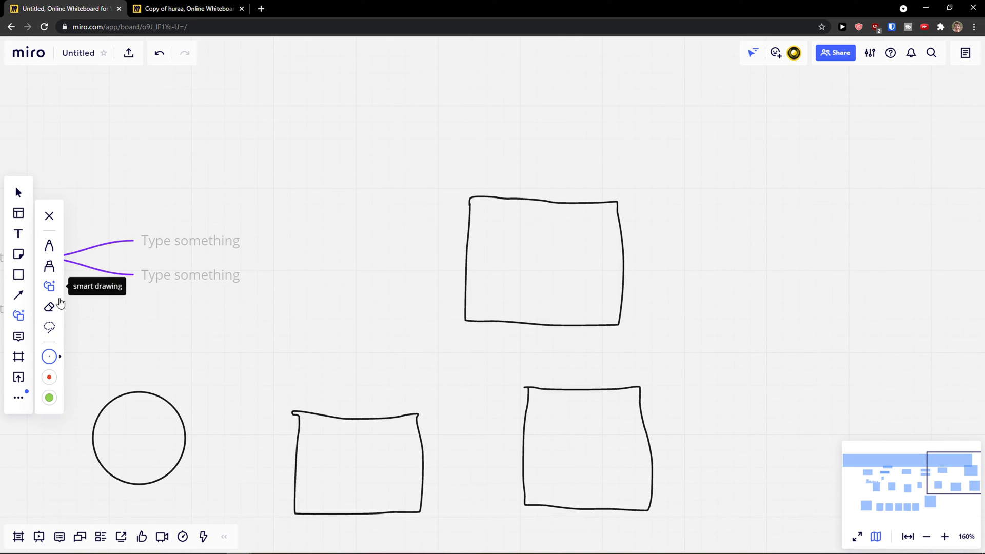
{"action": "mouse_move", "coordinate": [311, 212]}
{"action": "left_mouse_down"}
{"action": "mouse_move", "coordinate": [400, 220]}
{"action": "mouse_move", "coordinate": [367, 145]}
{"action": "mouse_move", "coordinate": [317, 142]}
{"action": "left_mouse_up"}
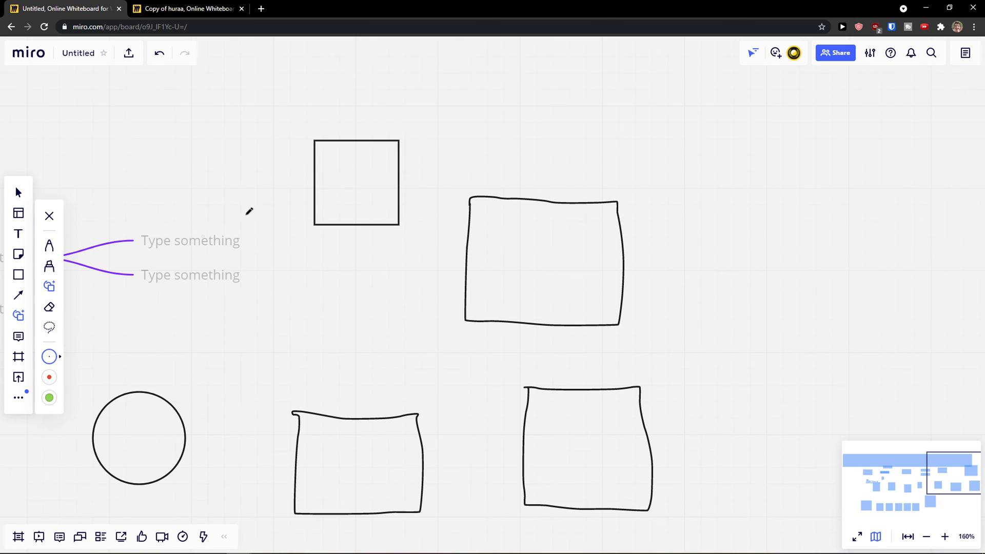
{"action": "key", "text": "h"}
{"action": "left_click_drag", "start_coordinate": [322, 218], "coordinate": [379, 241]}
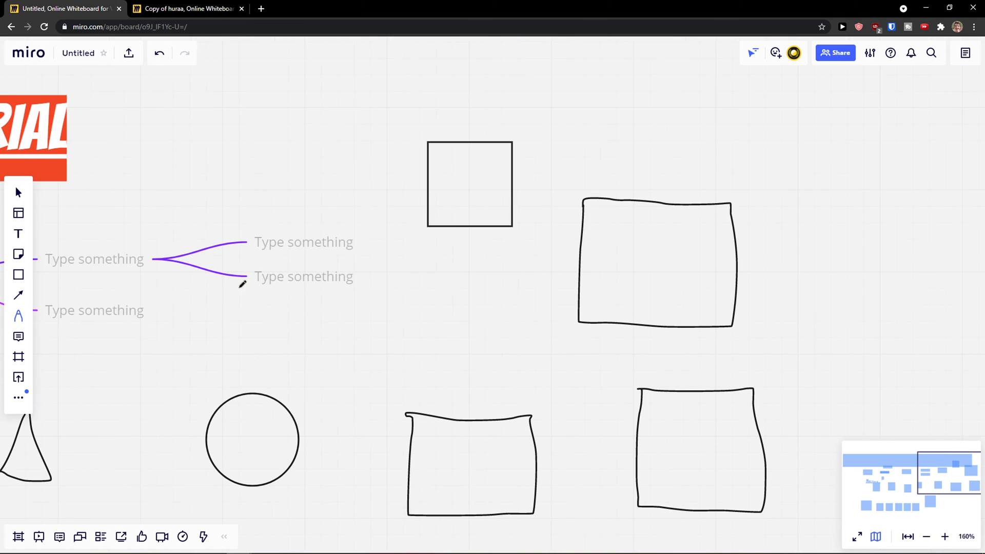
{"action": "left_click", "coordinate": [19, 314]}
Erase the three rough rectangles with the Eraser
{"action": "left_click", "coordinate": [48, 308]}
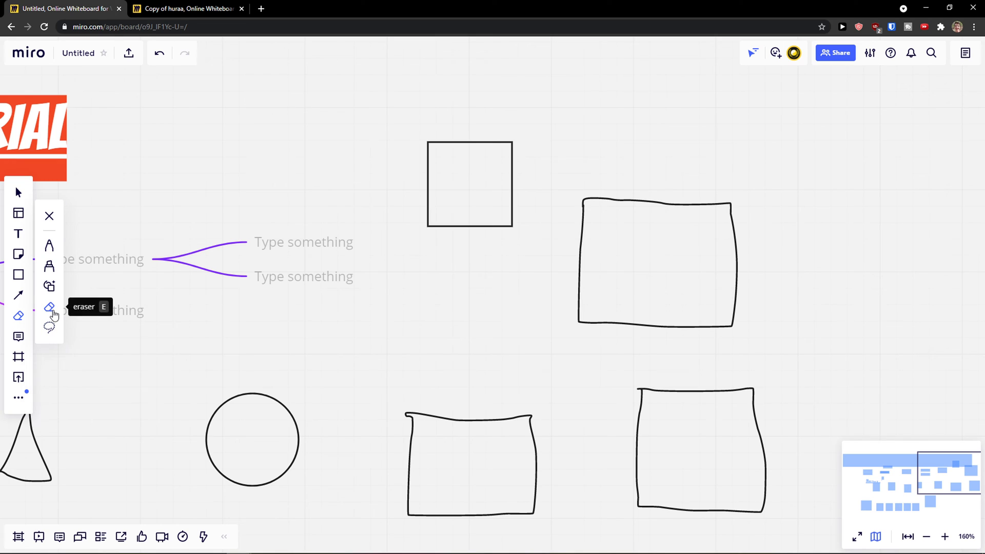
{"action": "left_click", "coordinate": [531, 417]}
{"action": "left_click", "coordinate": [645, 397]}
{"action": "left_click", "coordinate": [583, 269]}
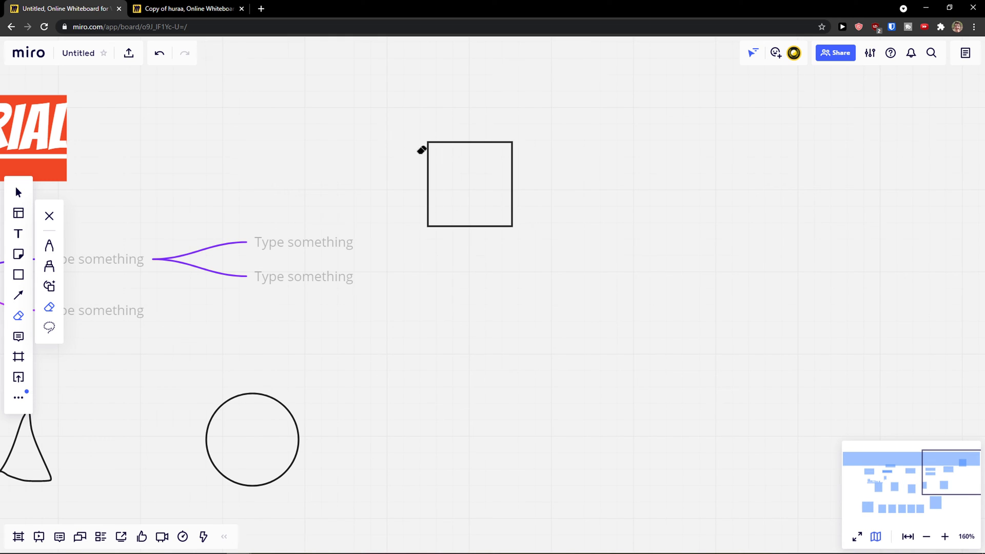
{"action": "mouse_move", "coordinate": [242, 384]}
{"action": "left_mouse_down"}
{"action": "mouse_move", "coordinate": [209, 451]}
{"action": "mouse_move", "coordinate": [283, 427]}
{"action": "left_mouse_up"}
Lasso the clean square and drag its top edge down to make it shorter
{"action": "left_click", "coordinate": [52, 333]}
{"action": "left_click_drag", "start_coordinate": [416, 205], "coordinate": [439, 239]}
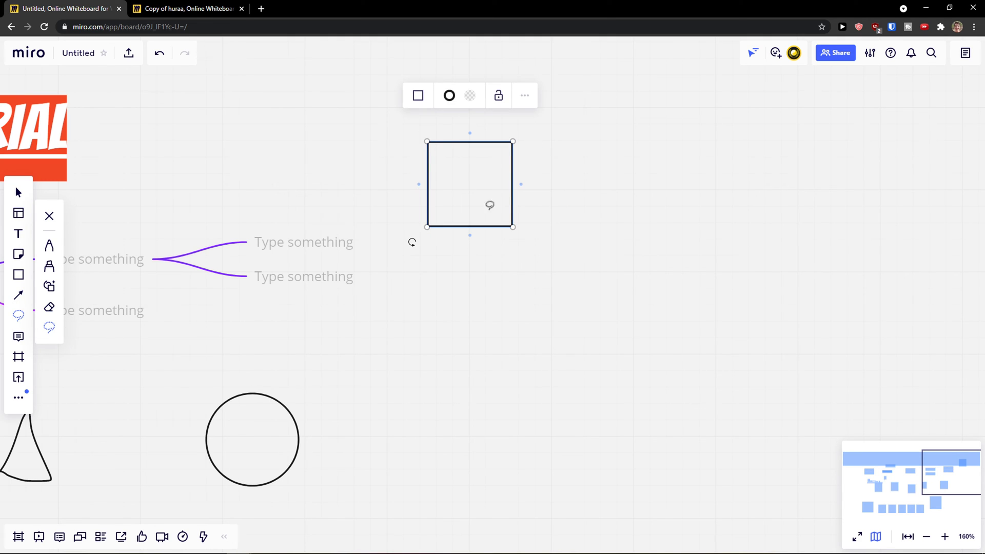
{"action": "mouse_move", "coordinate": [431, 148]}
{"action": "left_mouse_down"}
{"action": "mouse_move", "coordinate": [444, 156]}
{"action": "mouse_move", "coordinate": [431, 157]}
{"action": "left_mouse_up"}
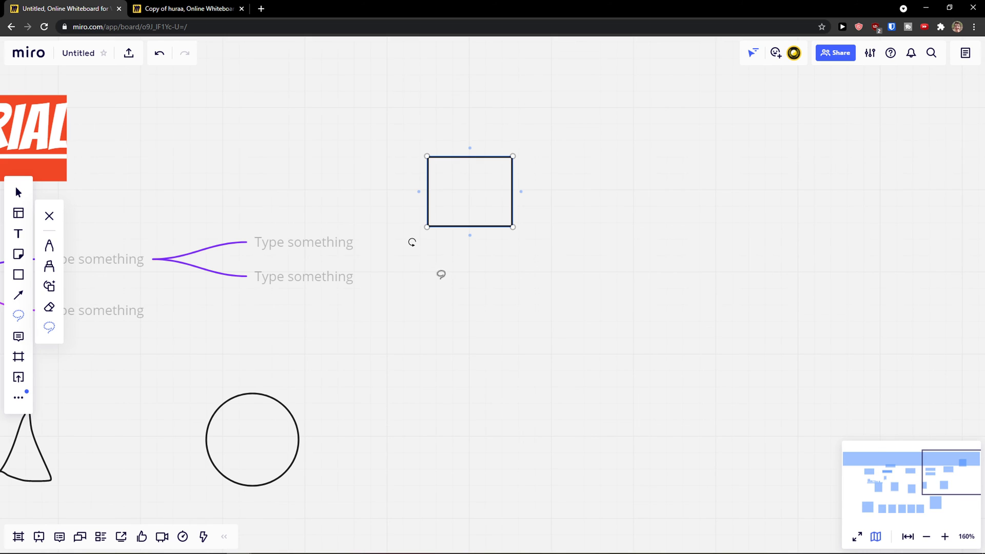
{"action": "left_click_drag", "start_coordinate": [369, 414], "coordinate": [188, 501]}
{"action": "left_click", "coordinate": [490, 240]}
{"action": "left_click_drag", "start_coordinate": [375, 129], "coordinate": [619, 169]}
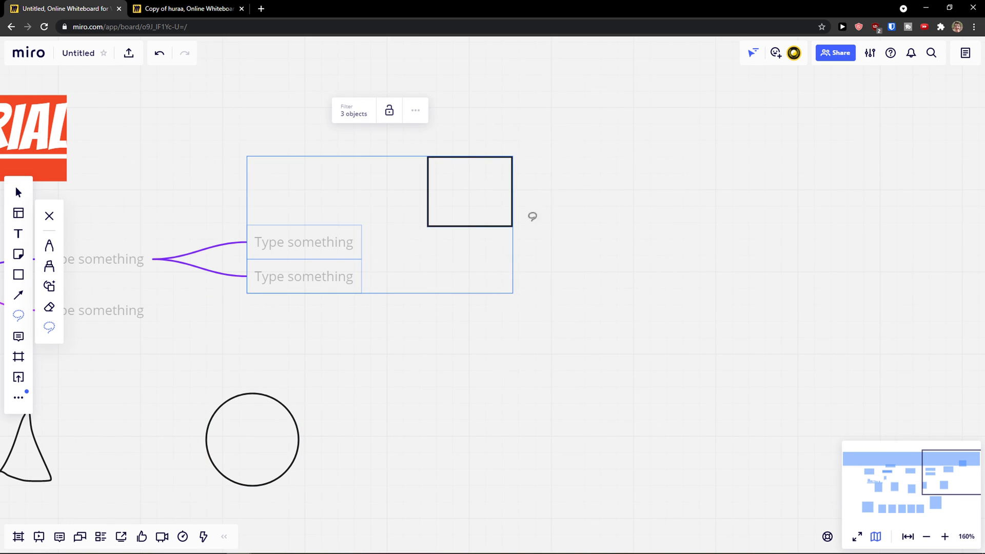
{"action": "left_click", "coordinate": [479, 345]}
{"action": "scroll", "coordinate": [294, 376], "scroll_direction": "down", "scroll_amount": 5}
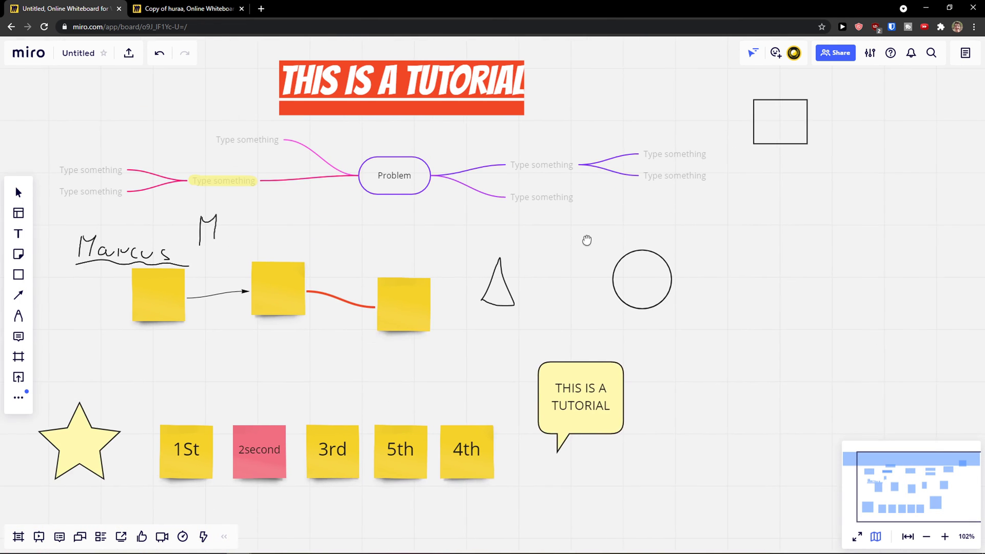
Draw a freehand arc near the 1St note, lasso the 2second, 3rd and 5th notes, then undo the arc
{"action": "key", "text": "Escape"}
{"action": "key", "text": "p"}
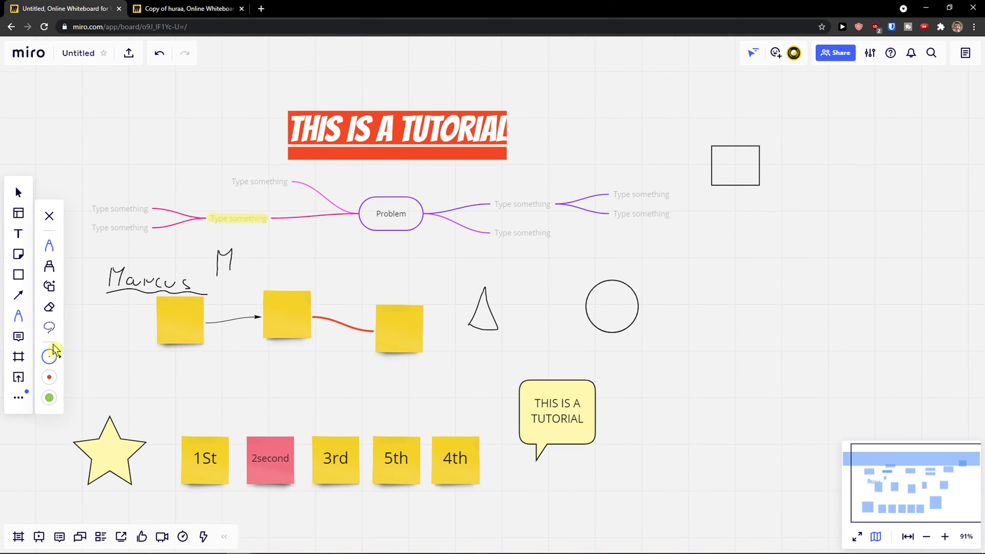
{"action": "mouse_move", "coordinate": [442, 418]}
{"action": "left_mouse_down"}
{"action": "mouse_move", "coordinate": [280, 405]}
{"action": "mouse_move", "coordinate": [174, 489]}
{"action": "left_mouse_up"}
{"action": "left_click", "coordinate": [50, 327]}
{"action": "mouse_move", "coordinate": [171, 430]}
{"action": "left_mouse_down"}
{"action": "mouse_move", "coordinate": [470, 466]}
{"action": "mouse_move", "coordinate": [434, 400]}
{"action": "left_mouse_up"}
{"action": "left_click", "coordinate": [155, 60]}
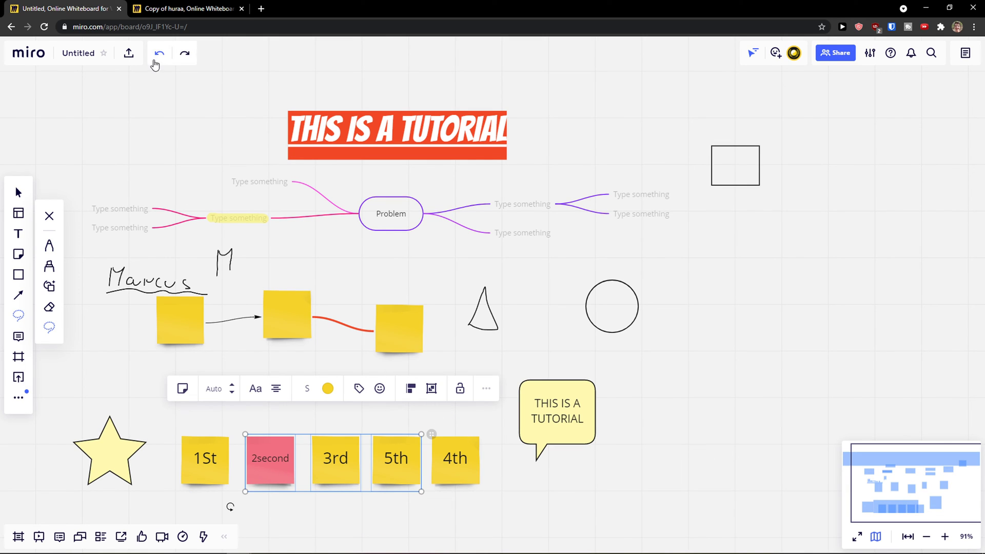
Post the comment 'this is a sticker' on the 1St sticky note
{"action": "left_click", "coordinate": [19, 335]}
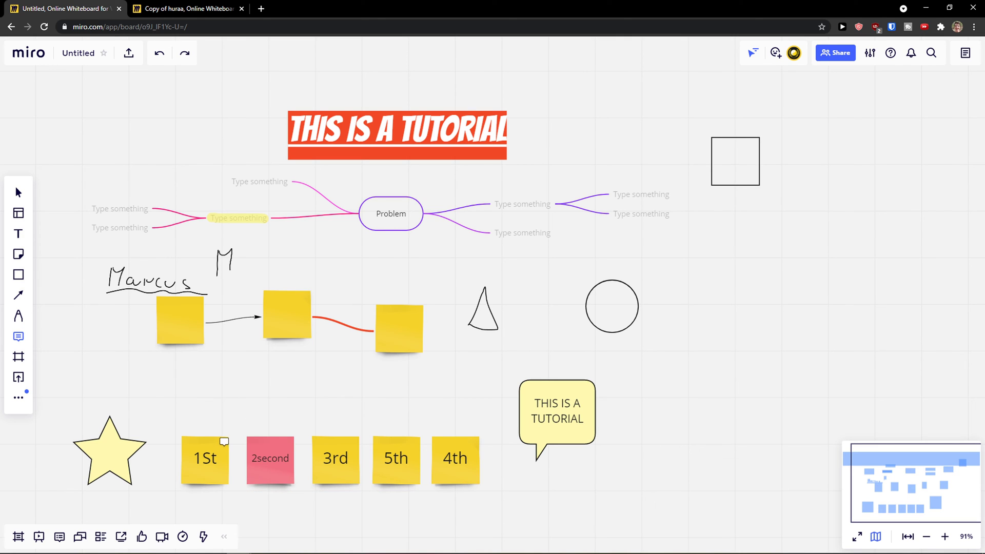
{"action": "left_click", "coordinate": [222, 445]}
{"action": "type", "text": "this is a sticker"}
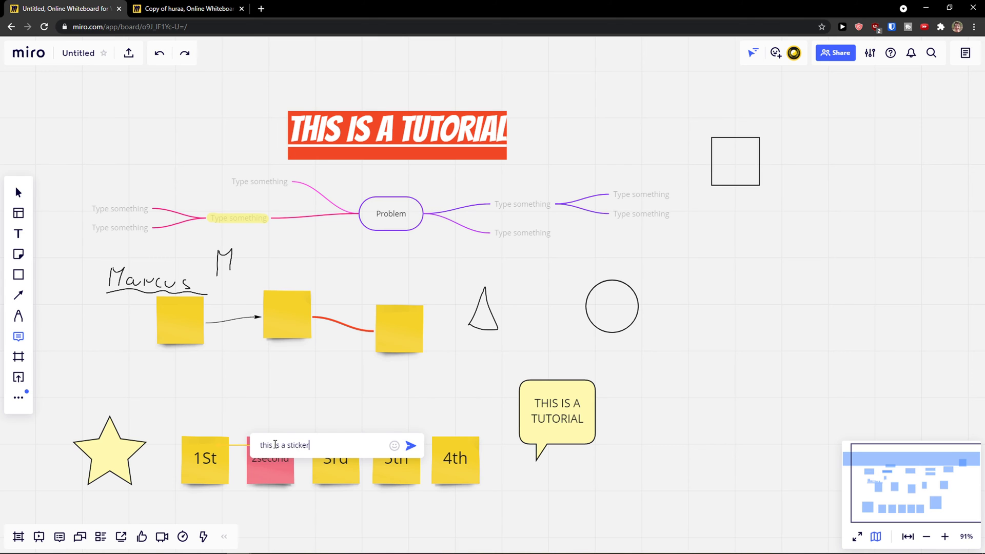
{"action": "key", "text": "Return"}
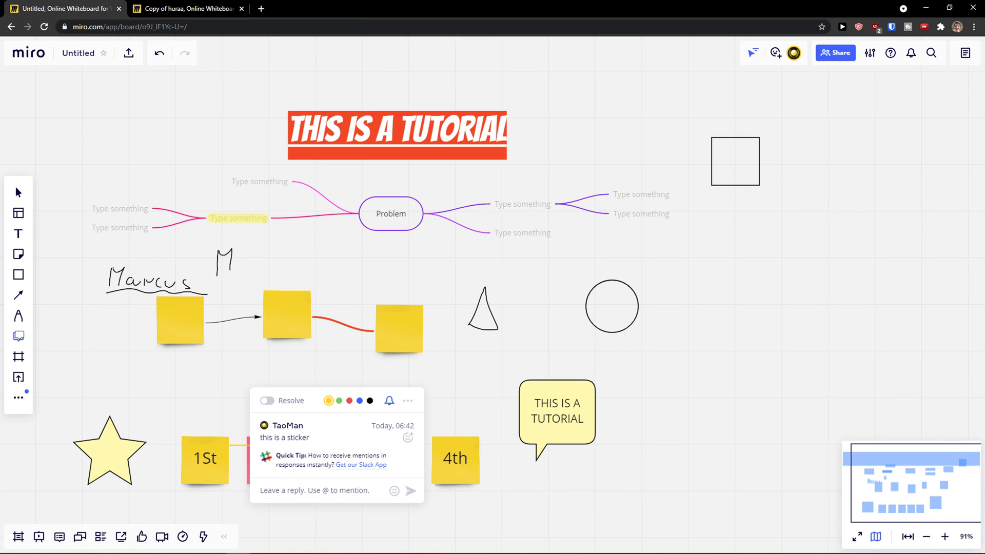
Add an A4 frame and reposition it, then undo until that frame is removed
{"action": "key", "text": "f"}
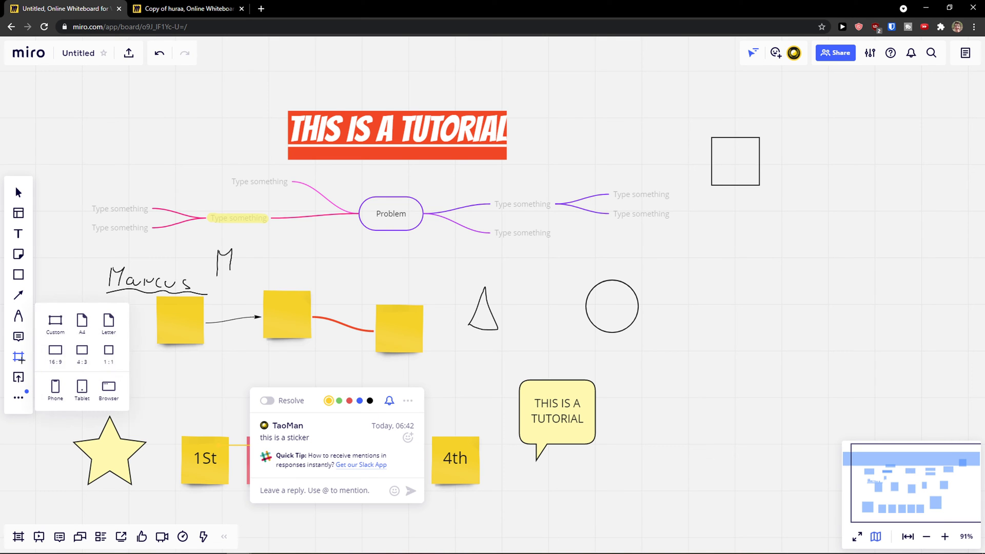
{"action": "left_click_drag", "start_coordinate": [640, 408], "coordinate": [452, 391]}
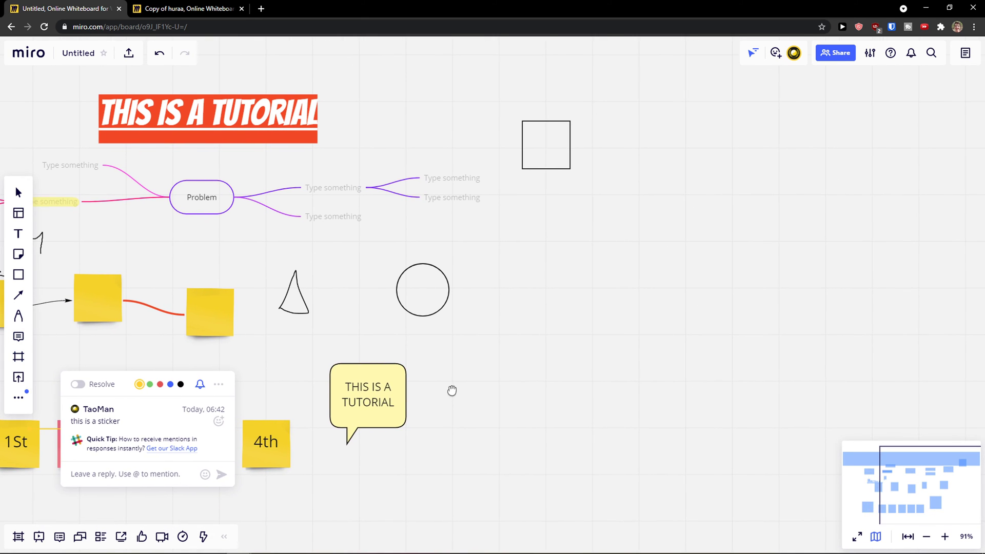
{"action": "left_click_drag", "start_coordinate": [546, 383], "coordinate": [497, 475]}
{"action": "left_click_drag", "start_coordinate": [425, 407], "coordinate": [272, 435]}
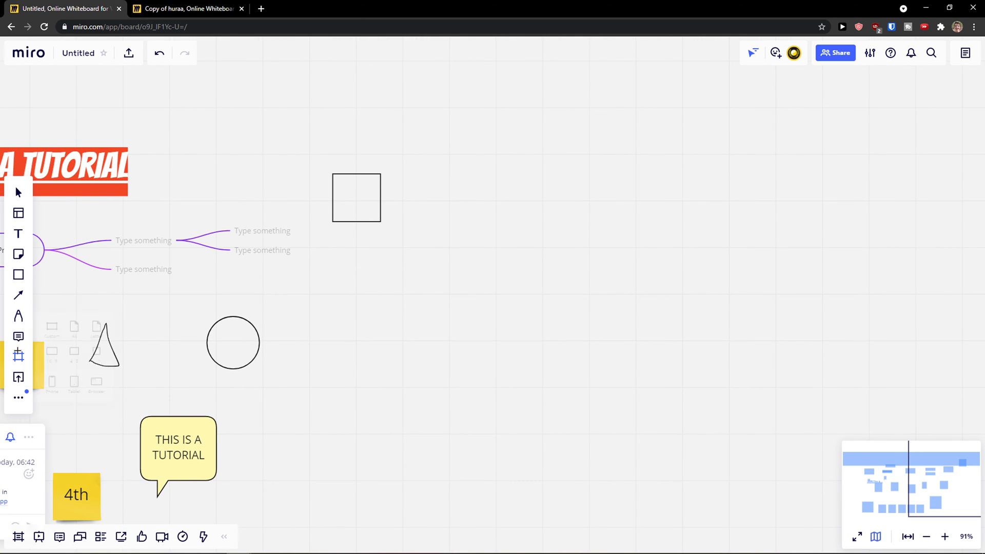
{"action": "left_click", "coordinate": [19, 357]}
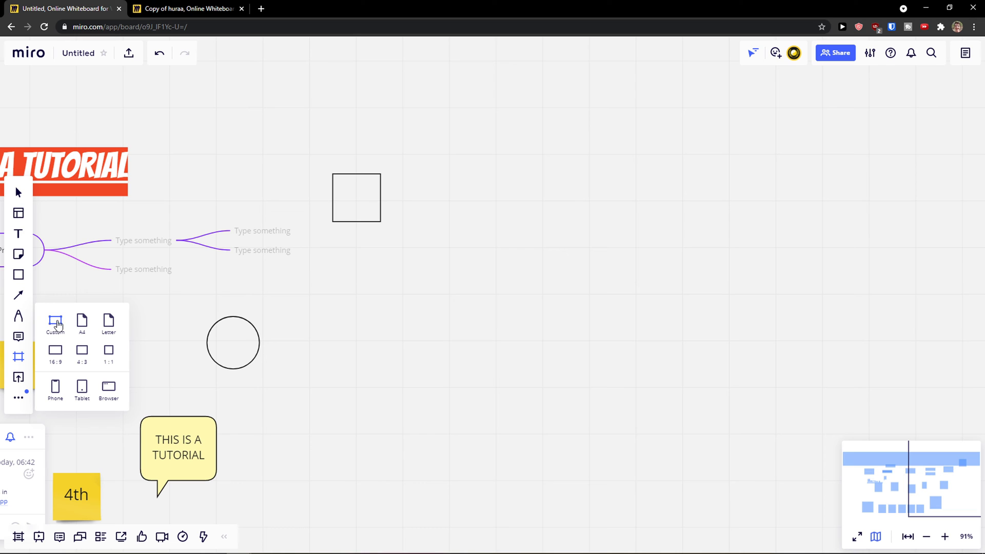
{"action": "left_click", "coordinate": [81, 323]}
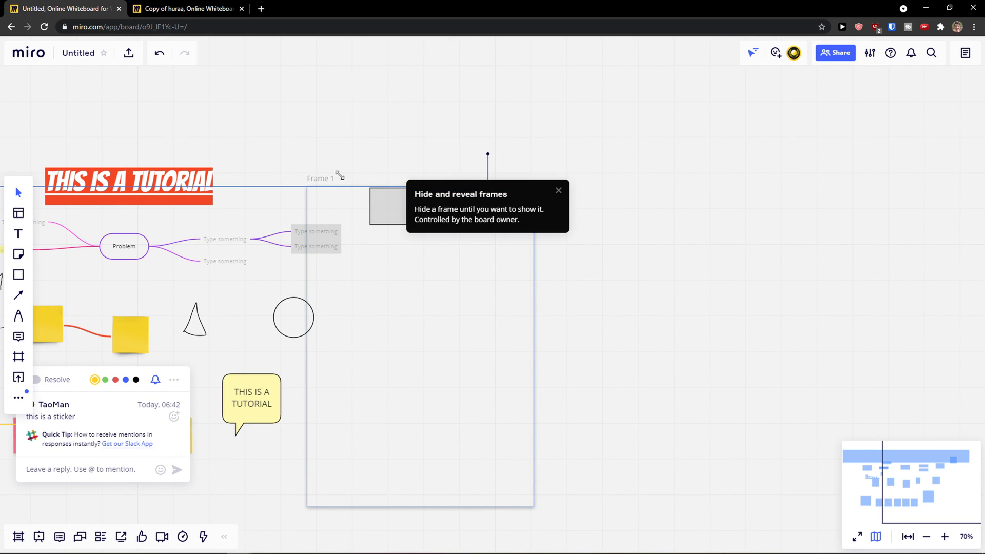
{"action": "left_click_drag", "start_coordinate": [326, 182], "coordinate": [414, 177]}
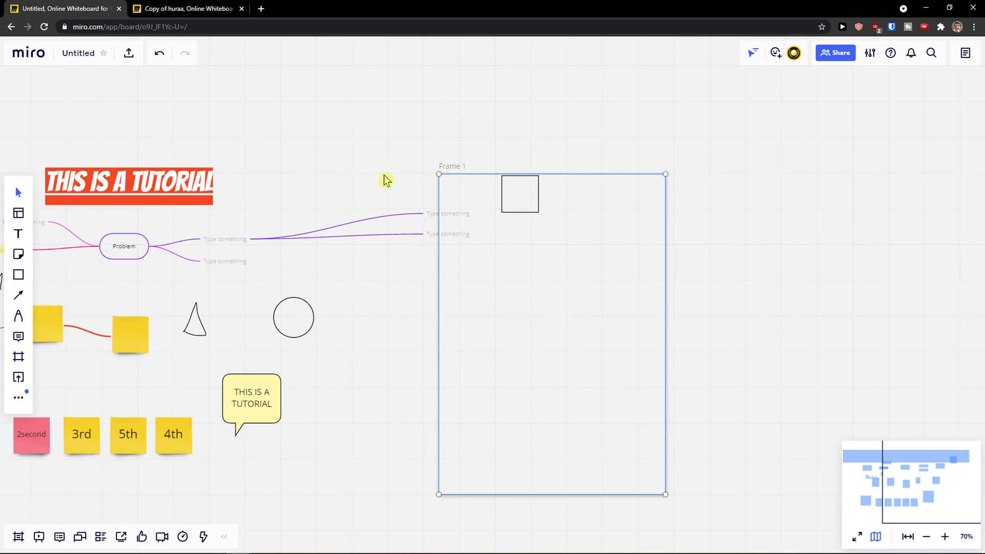
{"action": "left_click", "coordinate": [426, 181]}
{"action": "left_click", "coordinate": [434, 282]}
{"action": "left_click_drag", "start_coordinate": [459, 191], "coordinate": [467, 210]}
{"action": "left_click", "coordinate": [154, 54]}
{"action": "left_click", "coordinate": [154, 54]}
{"action": "left_click", "coordinate": [152, 55]}
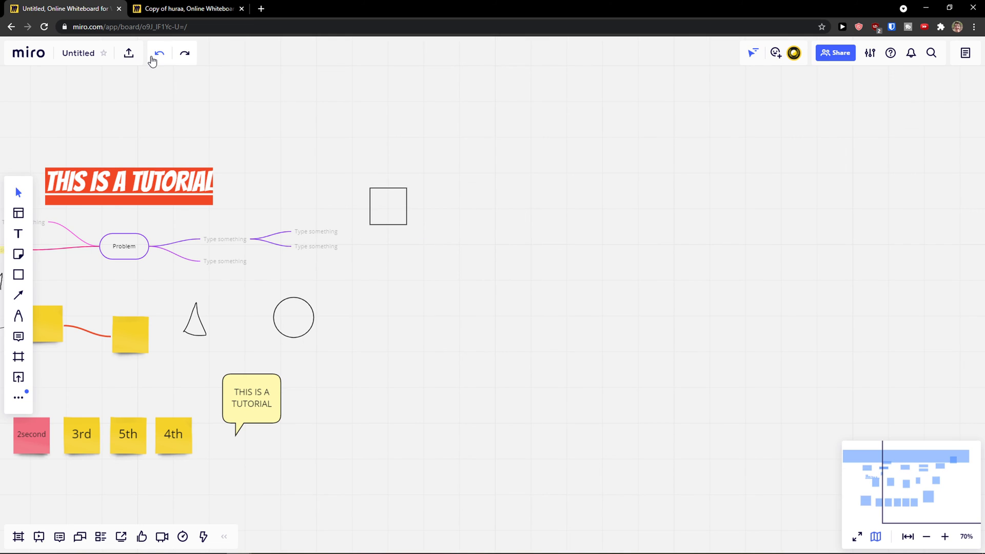
Add a new A4 Frame 1 and move the square and speech bubble into it
{"action": "left_click", "coordinate": [15, 355]}
{"action": "left_click", "coordinate": [77, 387]}
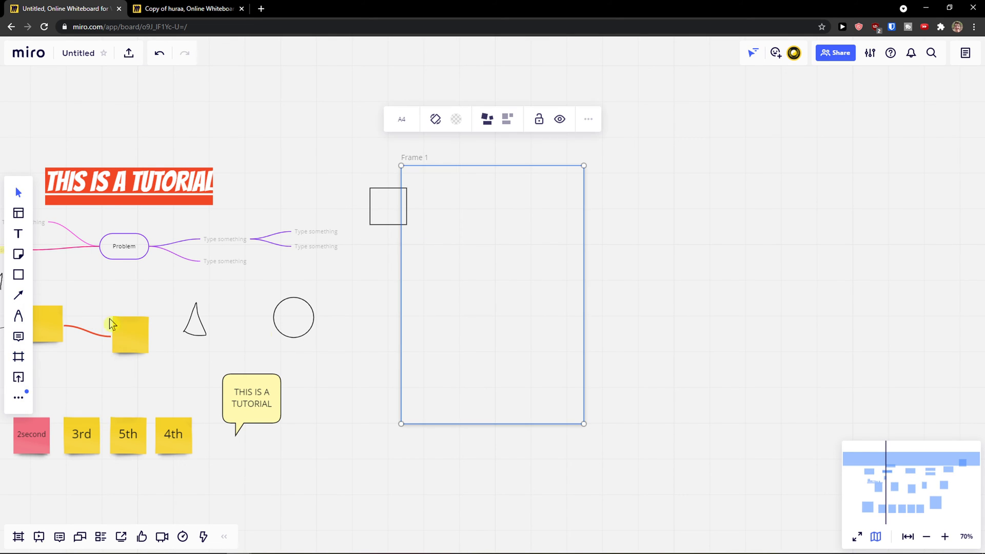
{"action": "left_click_drag", "start_coordinate": [417, 159], "coordinate": [480, 178]}
{"action": "left_click", "coordinate": [380, 197]}
{"action": "left_click_drag", "start_coordinate": [380, 197], "coordinate": [502, 230]}
{"action": "left_click_drag", "start_coordinate": [237, 423], "coordinate": [579, 273]}
Move the 4th, 5th and 3rd sticky notes into Frame 1 and centre the frame
{"action": "left_click_drag", "start_coordinate": [190, 437], "coordinate": [534, 312]}
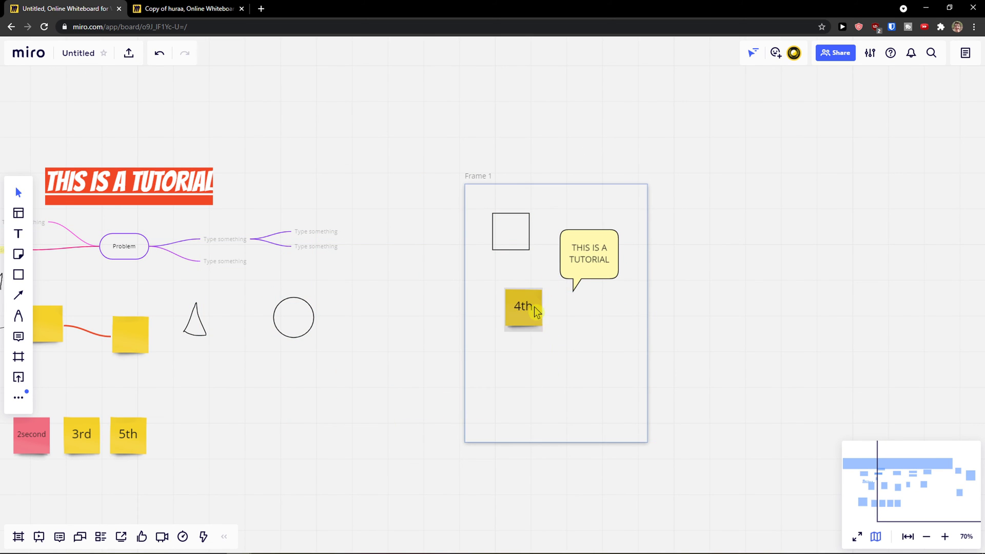
{"action": "left_click_drag", "start_coordinate": [116, 429], "coordinate": [584, 344]}
{"action": "left_click_drag", "start_coordinate": [489, 186], "coordinate": [513, 193]}
{"action": "left_click_drag", "start_coordinate": [83, 438], "coordinate": [574, 381]}
{"action": "left_click_drag", "start_coordinate": [432, 409], "coordinate": [279, 245]}
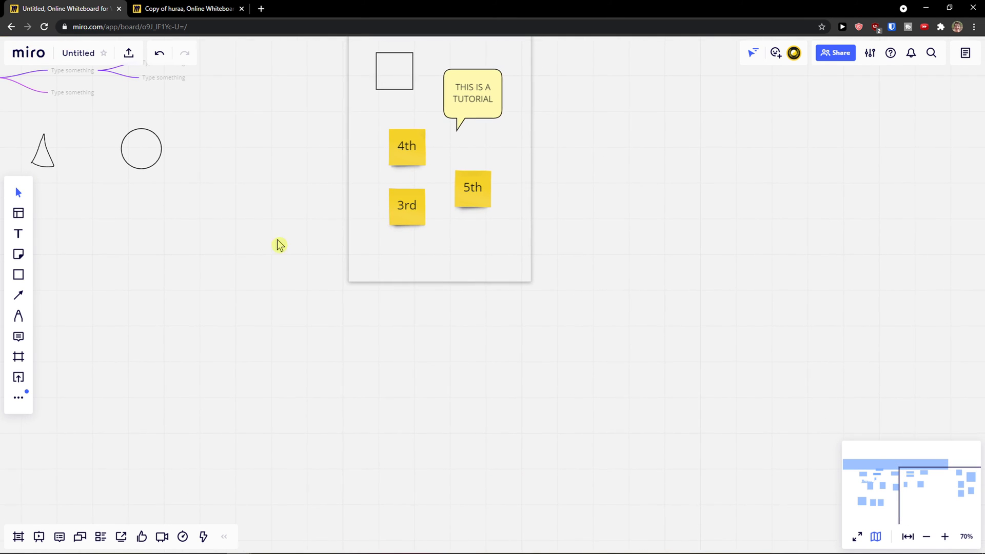
Add Frame 2 beside Frame 1 and place the THIS IS A TUTORIAL banner inside it
{"action": "left_click", "coordinate": [18, 357]}
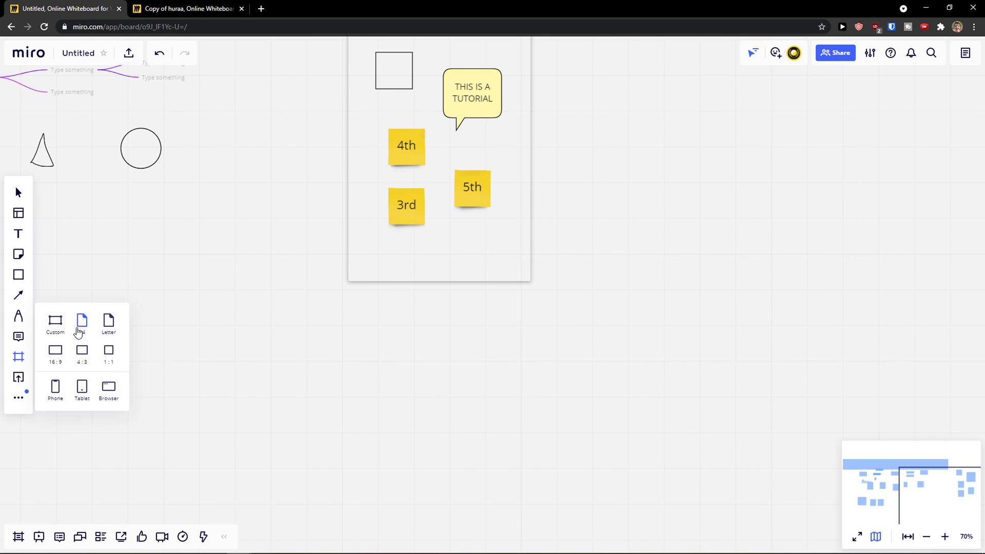
{"action": "left_click", "coordinate": [80, 326]}
{"action": "left_click_drag", "start_coordinate": [246, 244], "coordinate": [345, 345]}
{"action": "left_click", "coordinate": [193, 179]}
{"action": "left_click_drag", "start_coordinate": [193, 180], "coordinate": [735, 213]}
{"action": "left_click_drag", "start_coordinate": [674, 182], "coordinate": [689, 186]}
{"action": "left_click_drag", "start_coordinate": [720, 222], "coordinate": [710, 220]}
{"action": "mouse_move", "coordinate": [696, 186]}
{"action": "left_mouse_down"}
{"action": "mouse_move", "coordinate": [708, 187]}
{"action": "mouse_move", "coordinate": [689, 183]}
{"action": "left_mouse_up"}
Move the 1St and 2second sticky notes and the star into Frame 2
{"action": "left_click_drag", "start_coordinate": [84, 379], "coordinate": [711, 262]}
{"action": "left_click_drag", "start_coordinate": [110, 392], "coordinate": [781, 285]}
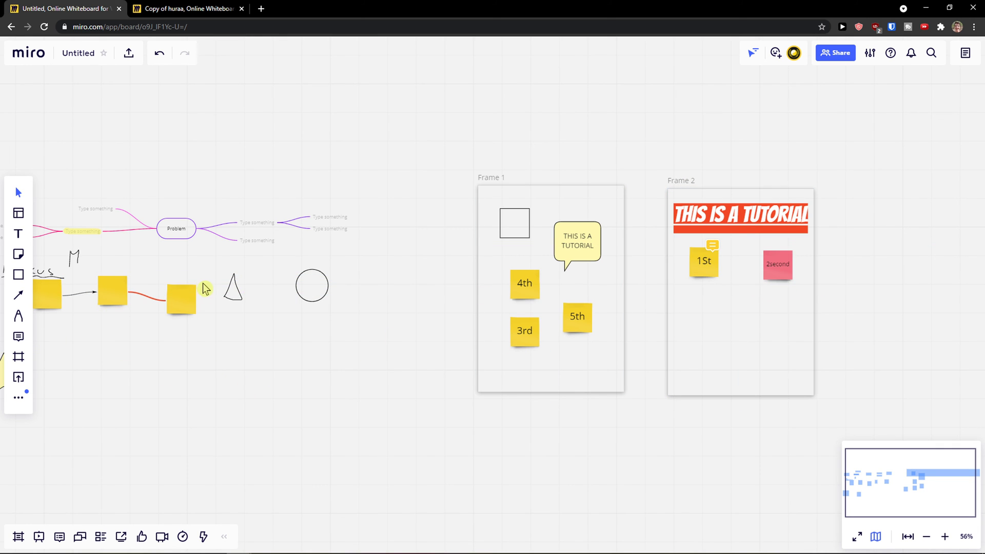
{"action": "scroll", "coordinate": [201, 280], "scroll_direction": "left", "scroll_amount": 5}
{"action": "left_click_drag", "start_coordinate": [221, 377], "coordinate": [944, 349]}
{"action": "scroll", "coordinate": [903, 333], "scroll_direction": "right", "scroll_amount": 3}
{"action": "left_click_drag", "start_coordinate": [457, 405], "coordinate": [311, 391]}
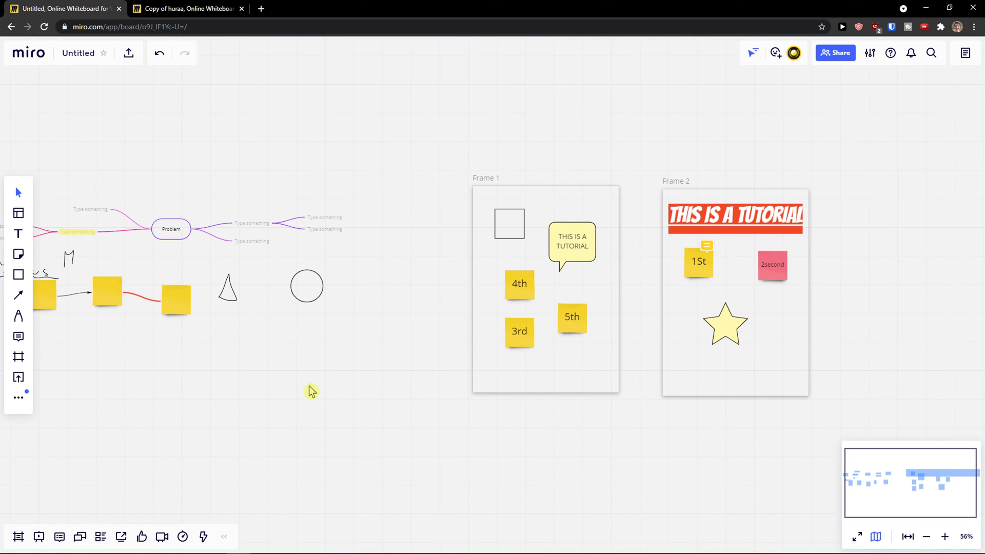
Export the frames with Save as PDF
{"action": "left_click", "coordinate": [129, 53]}
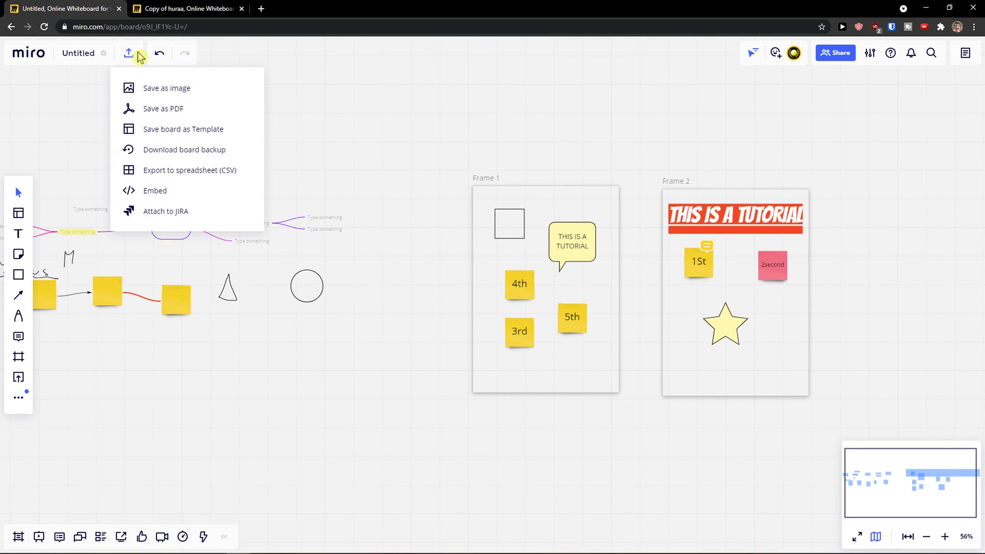
{"action": "left_click", "coordinate": [163, 110]}
{"action": "left_click", "coordinate": [51, 165]}
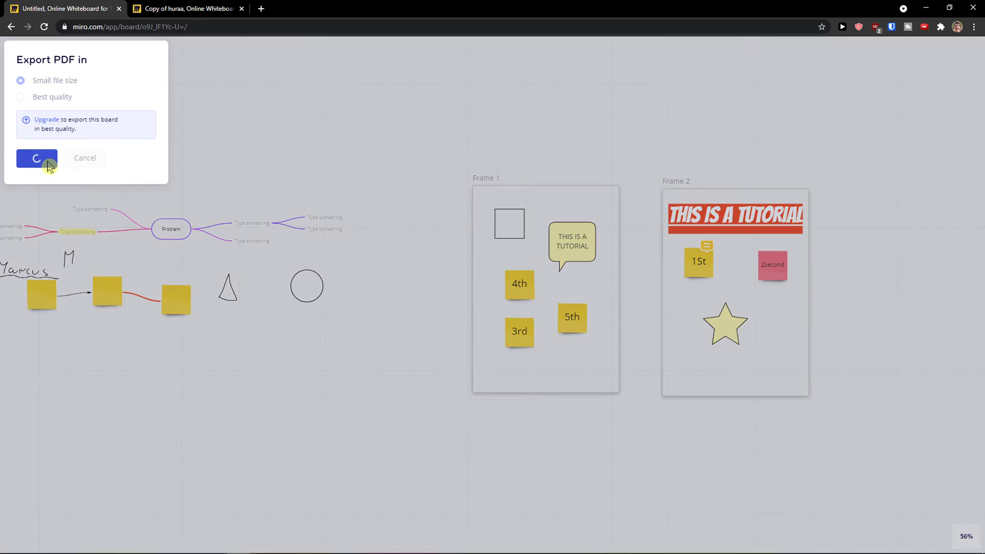
Open the downloaded Untitled.pdf and scroll through its two pages
{"action": "left_click", "coordinate": [72, 538]}
{"action": "scroll", "coordinate": [324, 354], "scroll_direction": "down", "scroll_amount": 1}
{"action": "scroll", "coordinate": [317, 354], "scroll_direction": "up", "scroll_amount": 1}
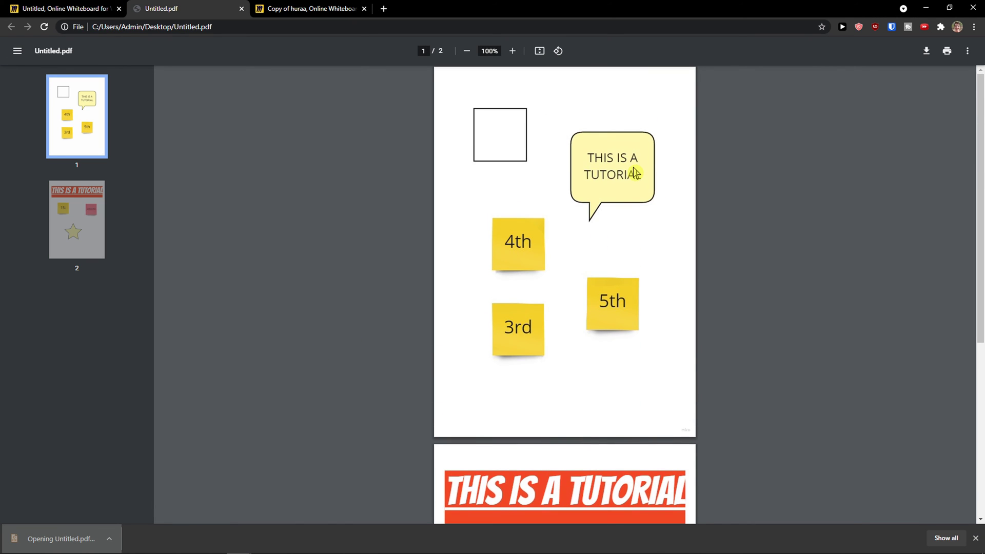
Scroll through both pages of the exported Untitled.pdf, then return to the Miro board tab
{"action": "scroll", "coordinate": [549, 185], "scroll_direction": "down", "scroll_amount": 5}
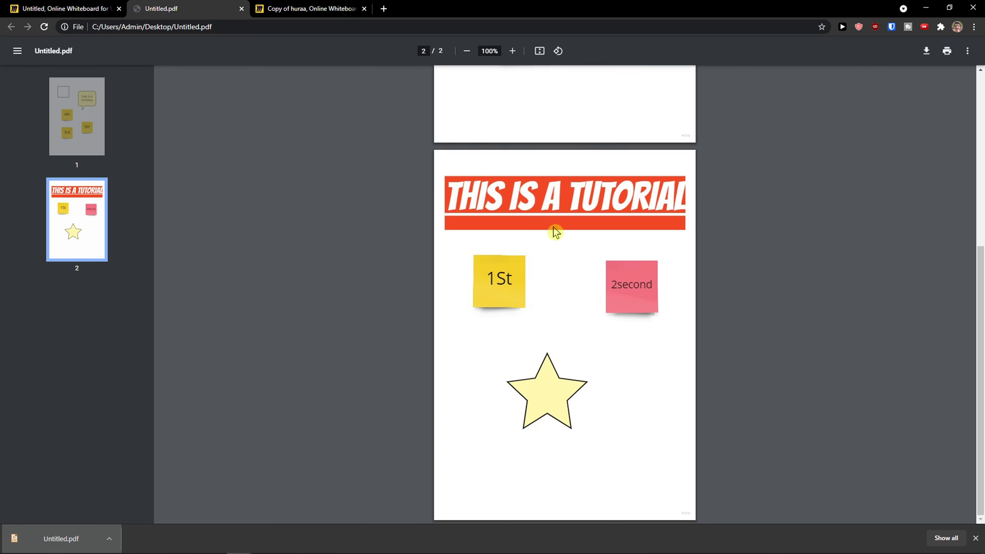
{"action": "scroll", "coordinate": [556, 246], "scroll_direction": "up", "scroll_amount": 5}
{"action": "scroll", "coordinate": [562, 251], "scroll_direction": "up", "scroll_amount": 1}
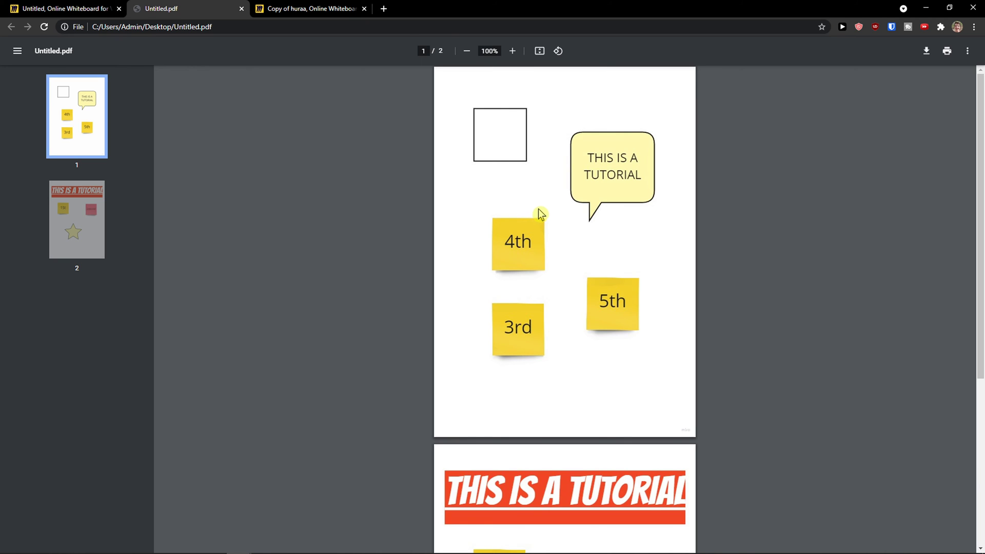
{"action": "left_click", "coordinate": [62, 9]}
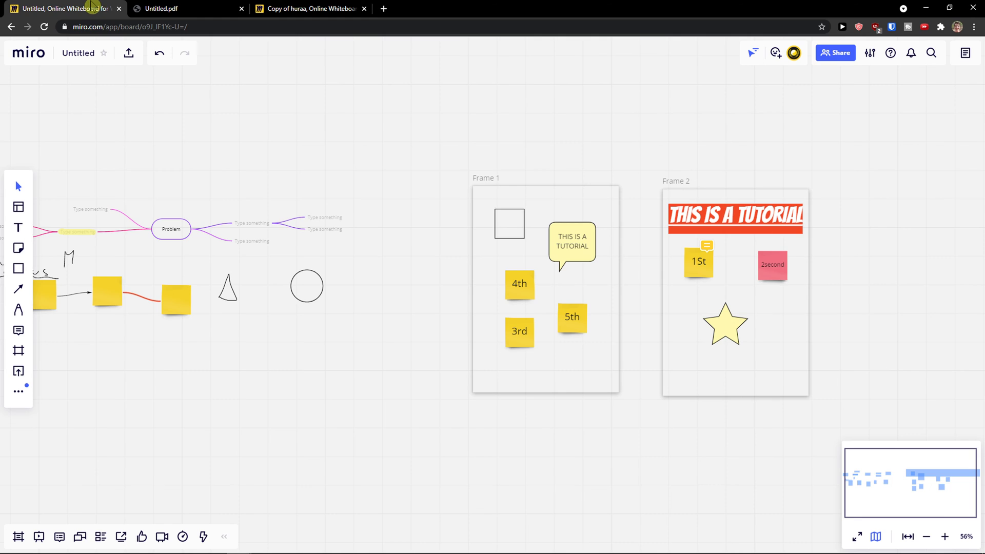
Upload the Imagexx6.jpg screenshot from the computer onto the board
{"action": "left_click_drag", "start_coordinate": [653, 396], "coordinate": [491, 406]}
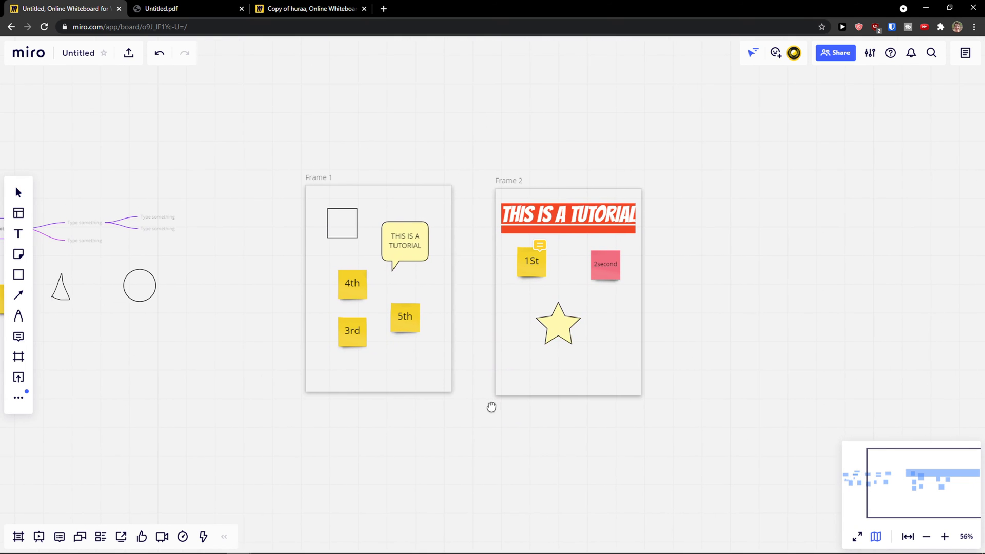
{"action": "left_click", "coordinate": [20, 357]}
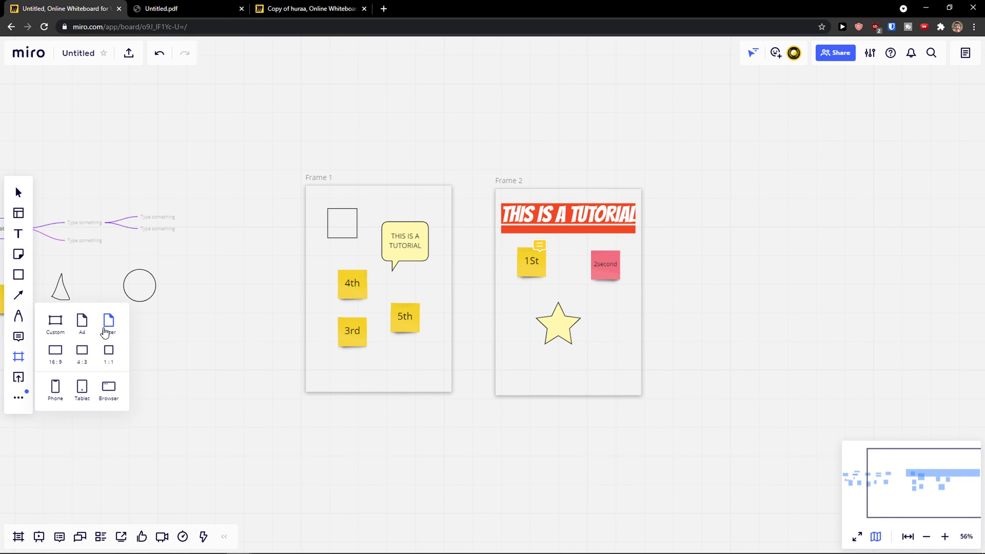
{"action": "left_click", "coordinate": [19, 380]}
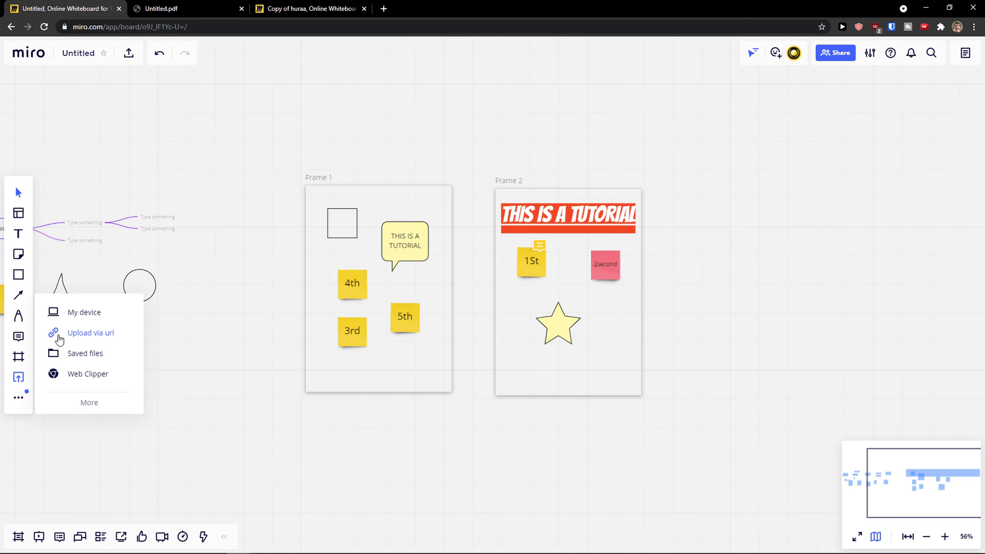
{"action": "left_click", "coordinate": [86, 312]}
{"action": "scroll", "coordinate": [202, 208], "scroll_direction": "down", "scroll_amount": 3}
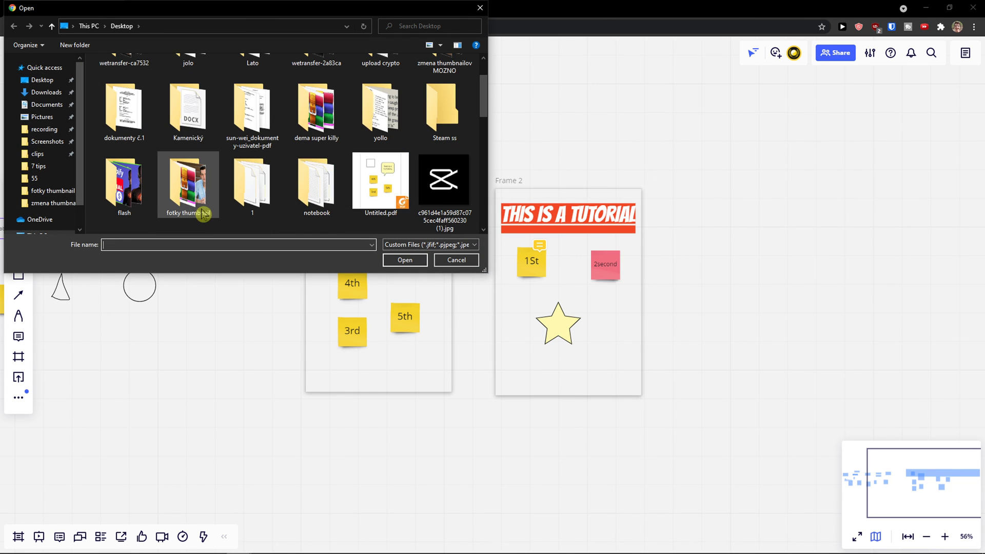
{"action": "scroll", "coordinate": [208, 207], "scroll_direction": "down", "scroll_amount": 5}
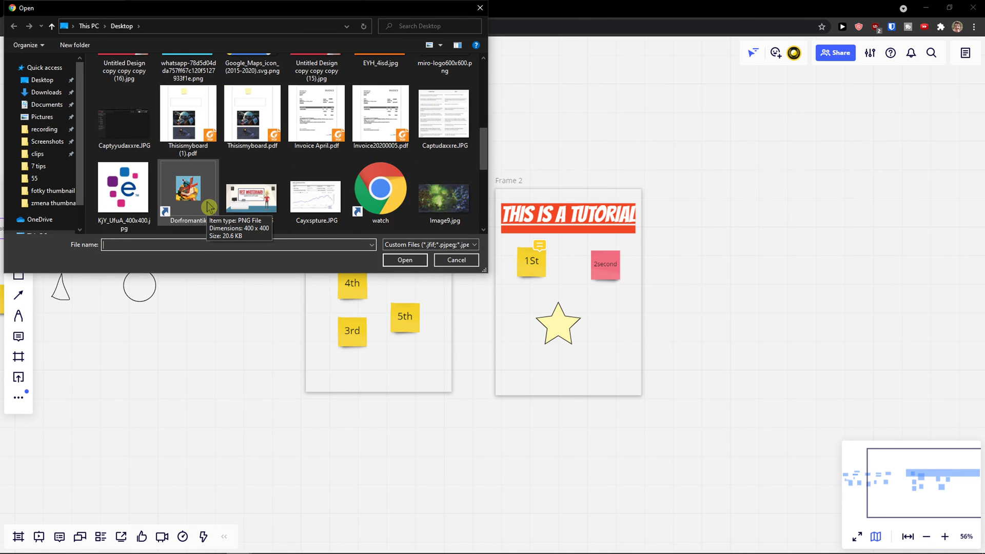
{"action": "scroll", "coordinate": [195, 205], "scroll_direction": "down", "scroll_amount": 1}
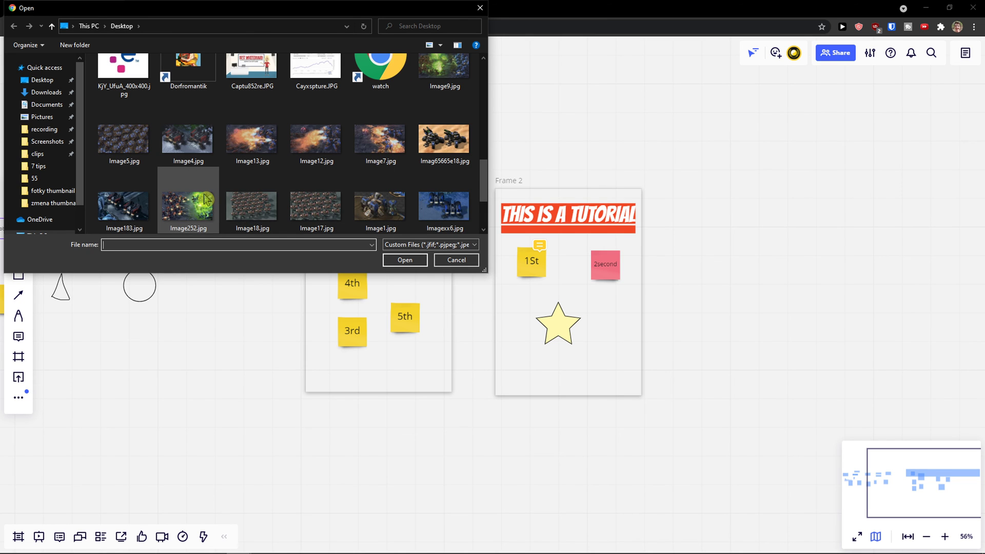
{"action": "double_click", "coordinate": [424, 202]}
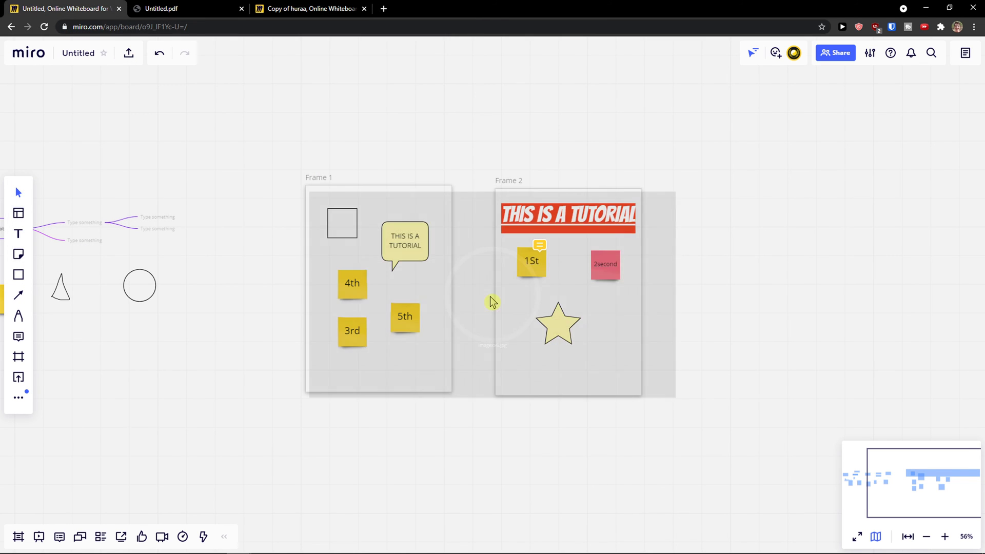
Move the screenshot from beside Frame 2 up above Frame 1
{"action": "left_click_drag", "start_coordinate": [469, 233], "coordinate": [911, 225]}
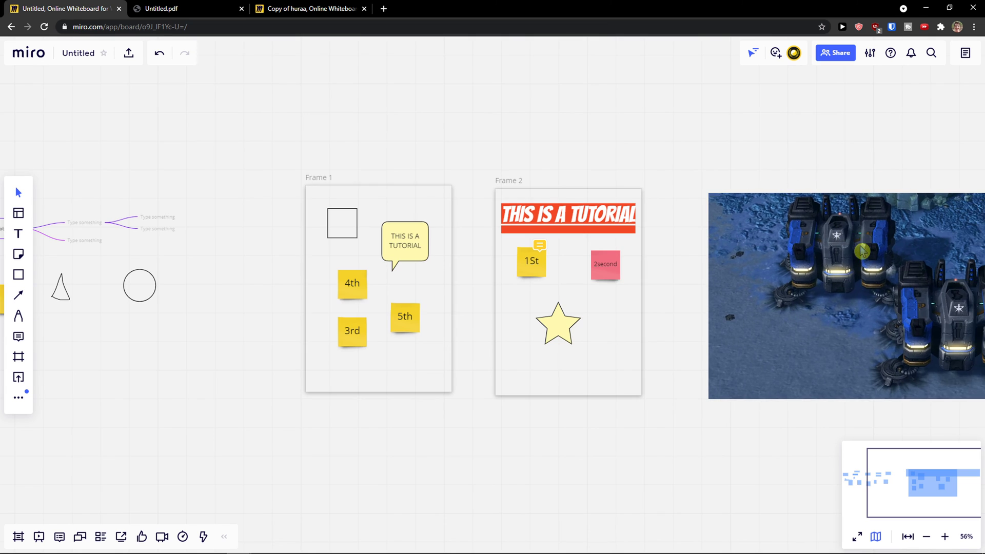
{"action": "scroll", "coordinate": [872, 236], "scroll_direction": "down", "scroll_amount": 3}
{"action": "left_click_drag", "start_coordinate": [770, 221], "coordinate": [364, 64]}
{"action": "scroll", "coordinate": [336, 114], "scroll_direction": "up", "scroll_amount": 2}
{"action": "scroll", "coordinate": [296, 129], "scroll_direction": "down", "scroll_amount": 2}
{"action": "scroll", "coordinate": [297, 128], "scroll_direction": "up", "scroll_amount": 3}
{"action": "left_click_drag", "start_coordinate": [282, 198], "coordinate": [391, 194]}
Shrink the screenshot by its corner and position it just above the mind map
{"action": "left_click", "coordinate": [277, 136]}
{"action": "left_click_drag", "start_coordinate": [456, 254], "coordinate": [177, 259]}
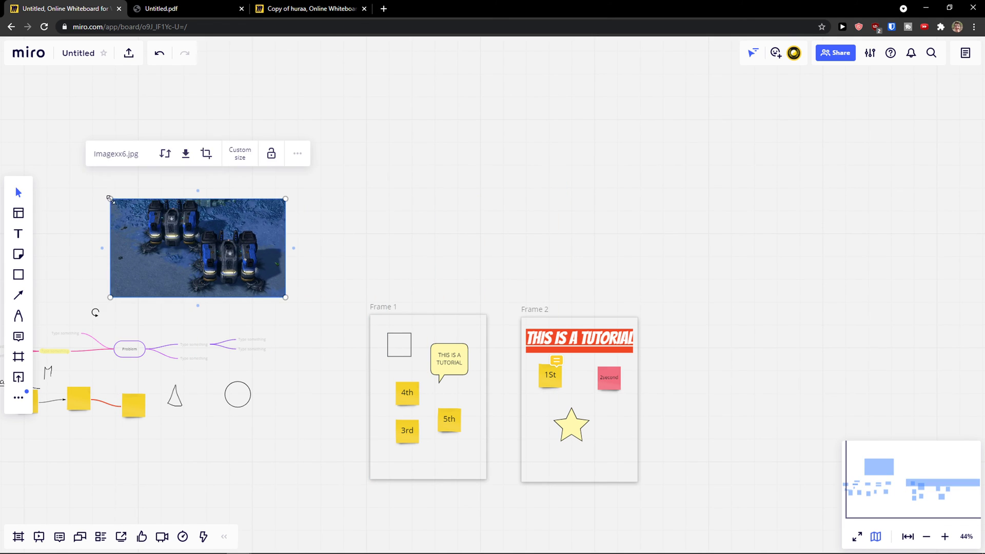
{"action": "left_click_drag", "start_coordinate": [111, 199], "coordinate": [128, 208]}
{"action": "mouse_move", "coordinate": [168, 250]}
{"action": "left_mouse_down"}
{"action": "mouse_move", "coordinate": [122, 265]}
{"action": "mouse_move", "coordinate": [176, 259]}
{"action": "left_mouse_up"}
{"action": "left_click_drag", "start_coordinate": [139, 221], "coordinate": [215, 263]}
{"action": "scroll", "coordinate": [147, 301], "scroll_direction": "up", "scroll_amount": 8}
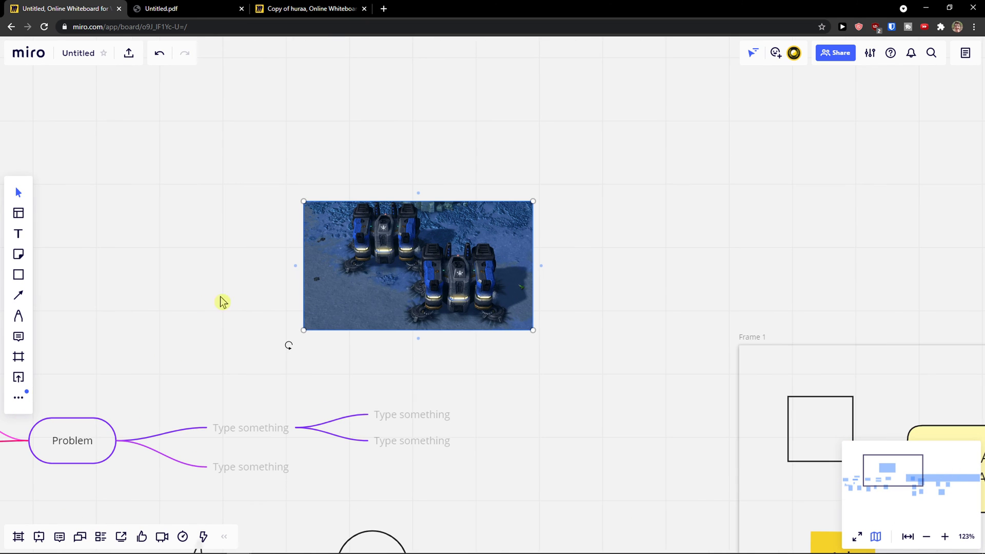
{"action": "left_click_drag", "start_coordinate": [253, 297], "coordinate": [308, 256]}
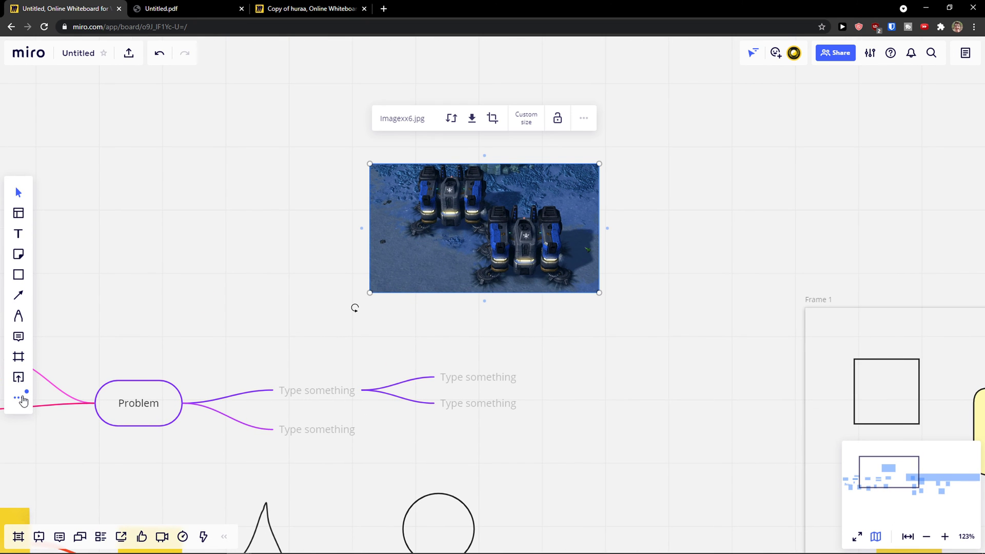
Place a new empty 5 × 5 table from the Tables tool onto the canvas
{"action": "left_click", "coordinate": [22, 400]}
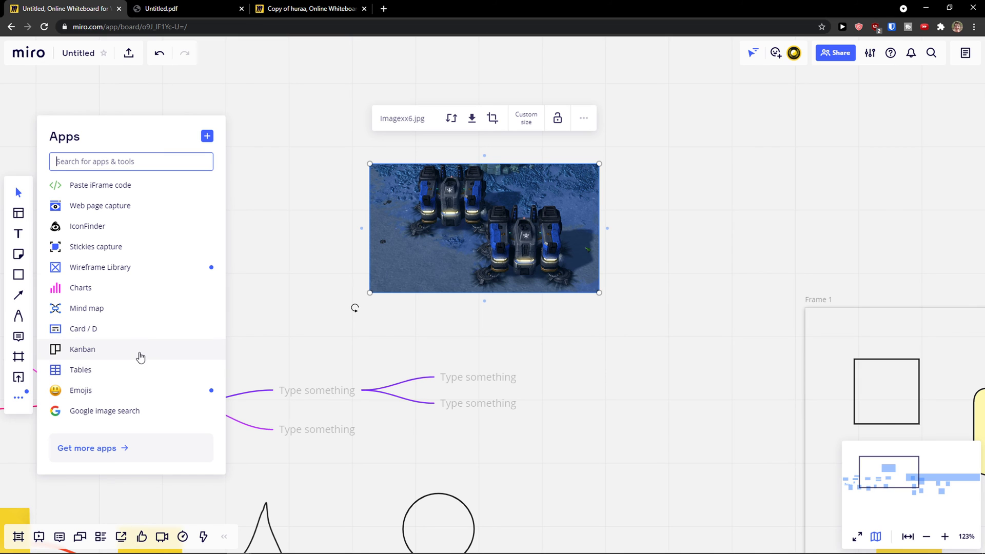
{"action": "left_click", "coordinate": [132, 371]}
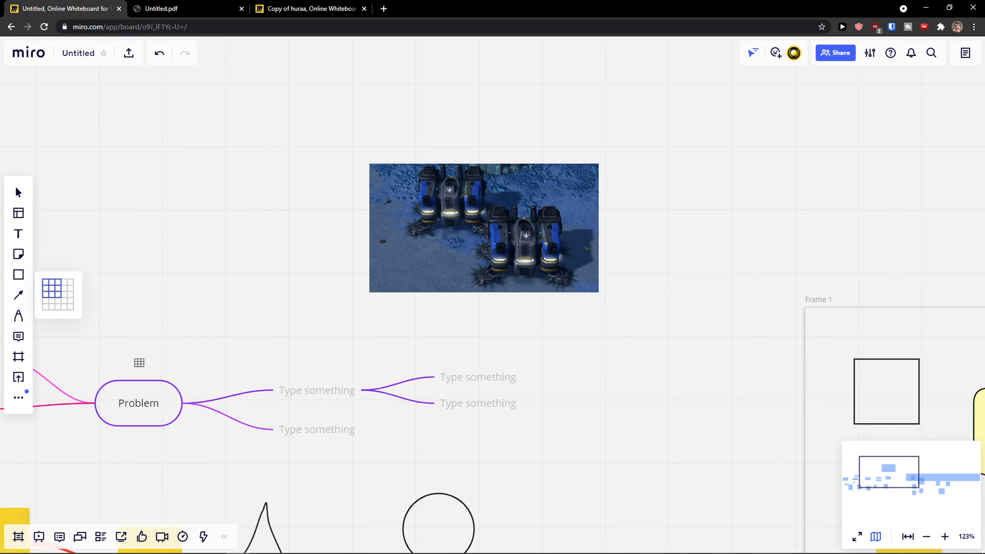
{"action": "left_click", "coordinate": [74, 313]}
{"action": "left_click", "coordinate": [127, 173]}
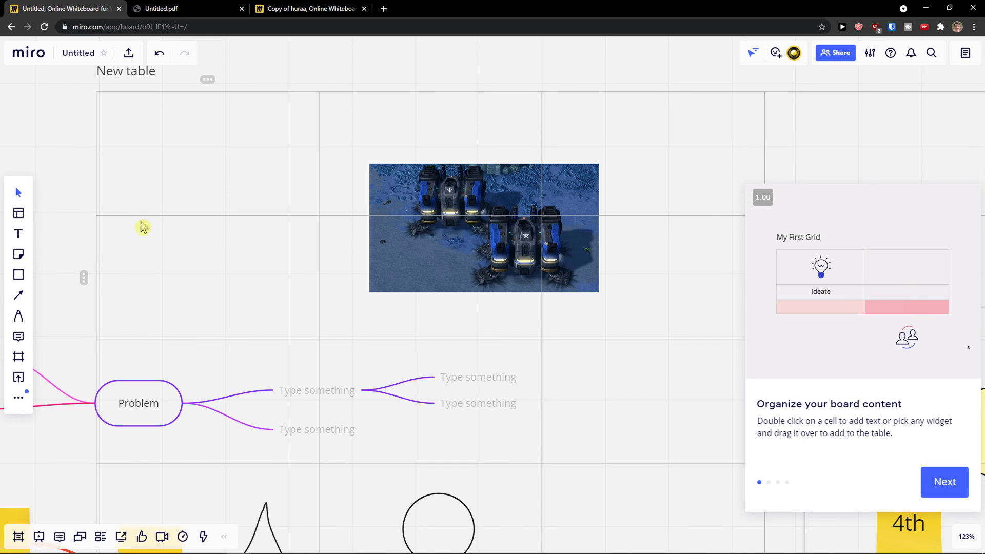
Move the table above the screenshot and drag its first row down one position
{"action": "scroll", "coordinate": [152, 256], "scroll_direction": "down", "scroll_amount": 10}
{"action": "left_click_drag", "start_coordinate": [143, 201], "coordinate": [192, 143]}
{"action": "left_click", "coordinate": [205, 161]}
{"action": "left_click", "coordinate": [204, 169]}
{"action": "left_click", "coordinate": [164, 164]}
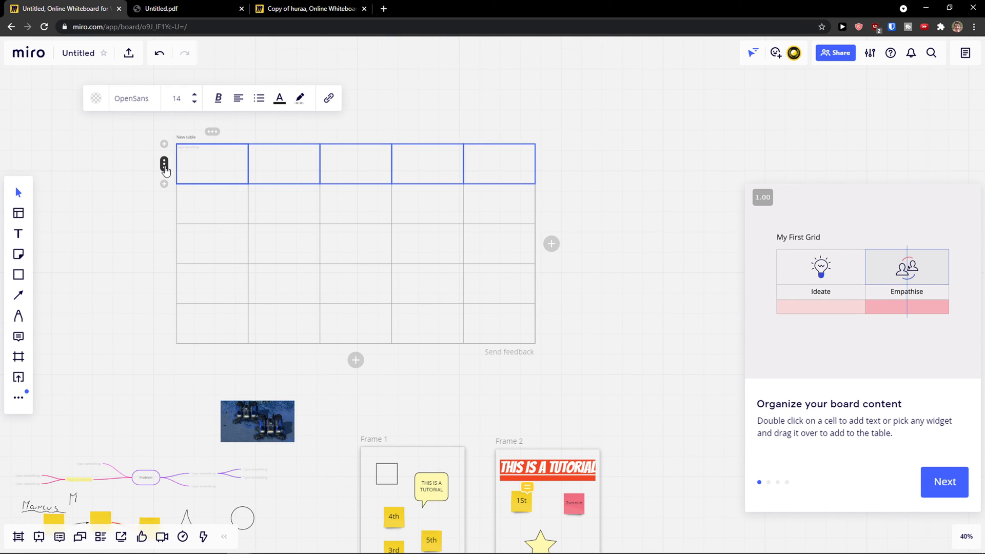
{"action": "left_click_drag", "start_coordinate": [163, 164], "coordinate": [164, 206]}
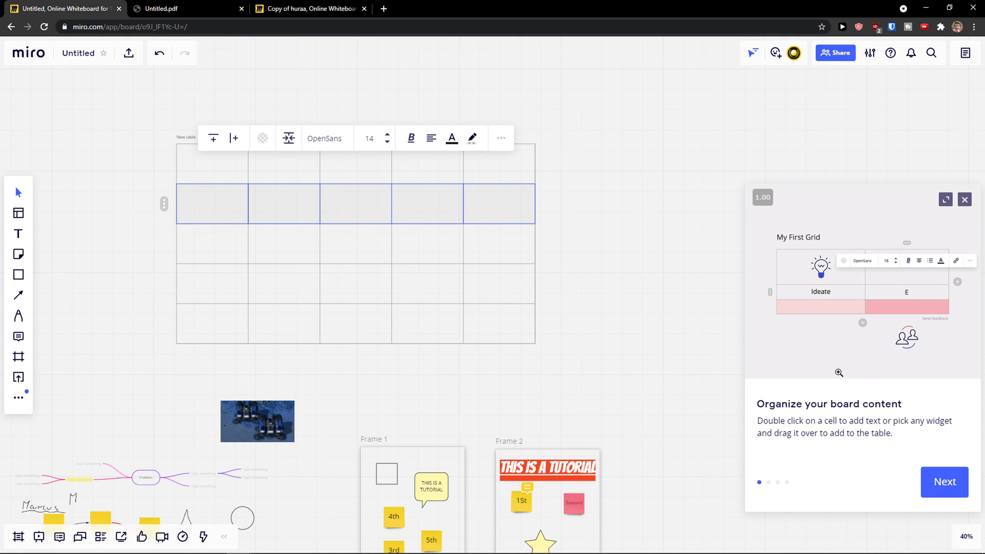
Step through all the table tips and finish them
{"action": "left_click", "coordinate": [939, 480]}
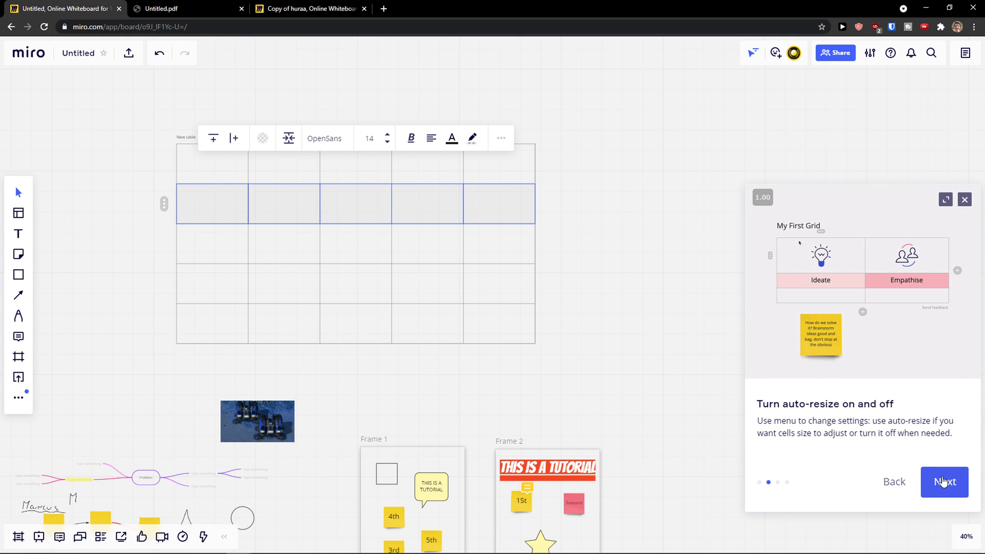
{"action": "left_click", "coordinate": [943, 480]}
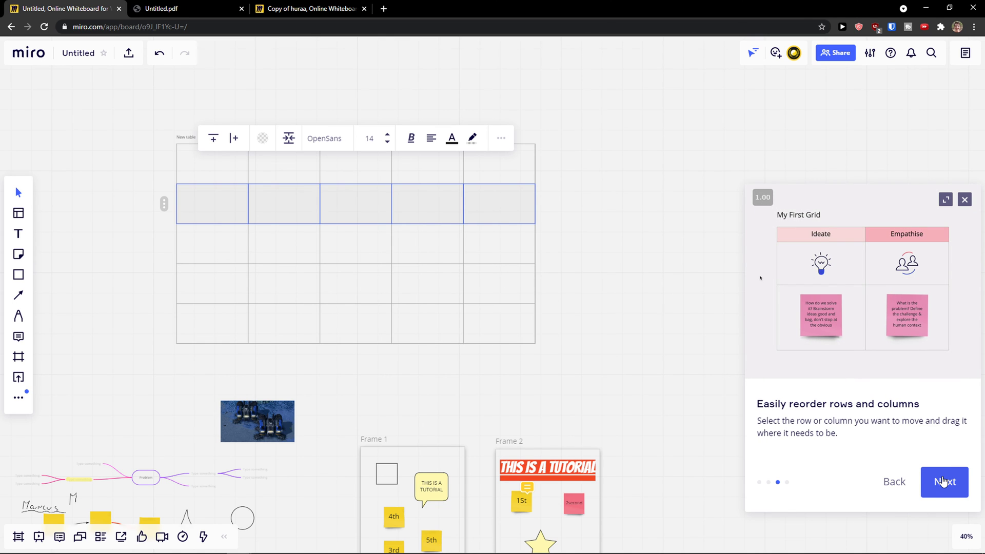
{"action": "left_click", "coordinate": [943, 481]}
{"action": "left_click", "coordinate": [943, 480]}
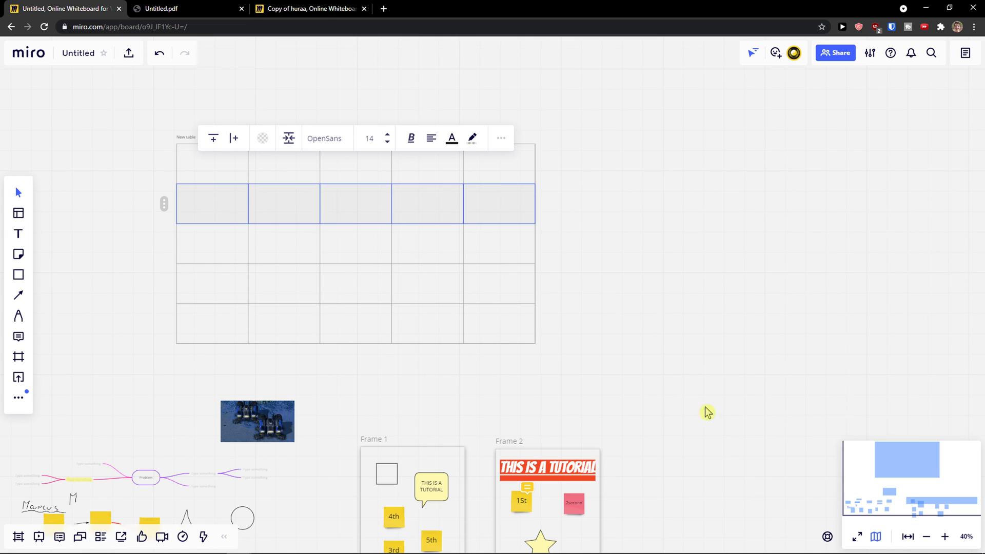
Enter 'YES SIR' in the table's top-left cell at font size 80
{"action": "left_click_drag", "start_coordinate": [226, 222], "coordinate": [229, 202]}
{"action": "left_click", "coordinate": [215, 178]}
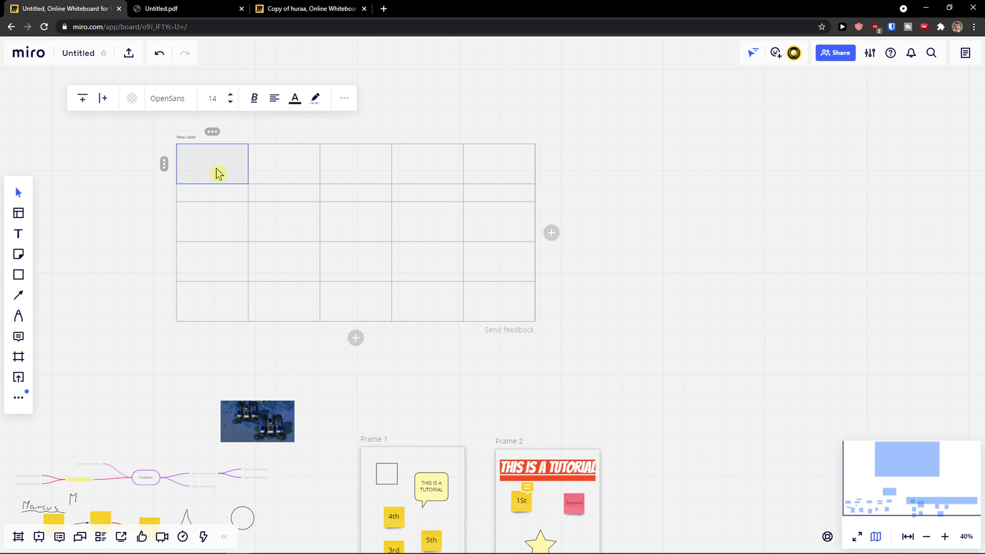
{"action": "left_click", "coordinate": [218, 173]}
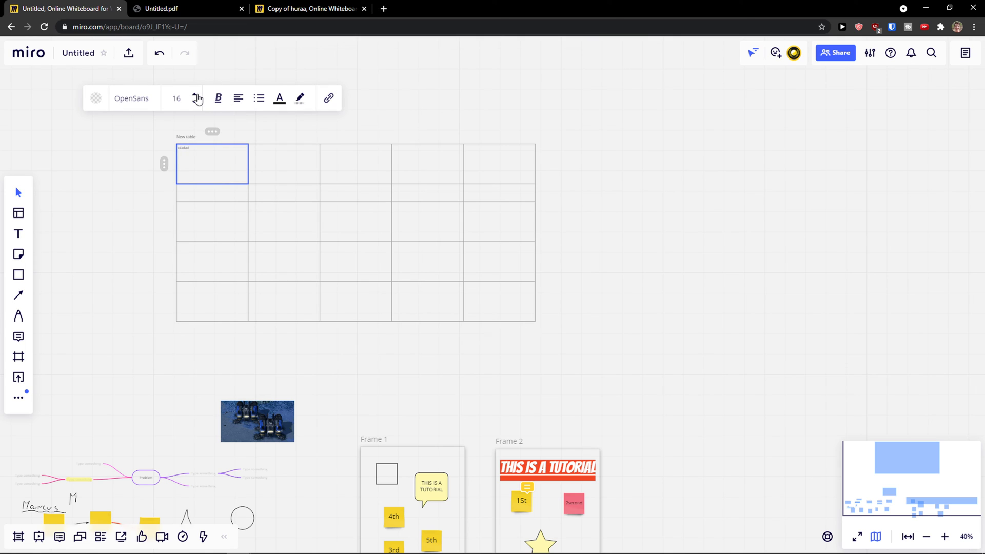
{"action": "type", "text": "sdadad"}
{"action": "left_click", "coordinate": [195, 95]}
{"action": "left_click", "coordinate": [195, 94]}
{"action": "left_click", "coordinate": [194, 94]}
{"action": "left_click", "coordinate": [195, 95]}
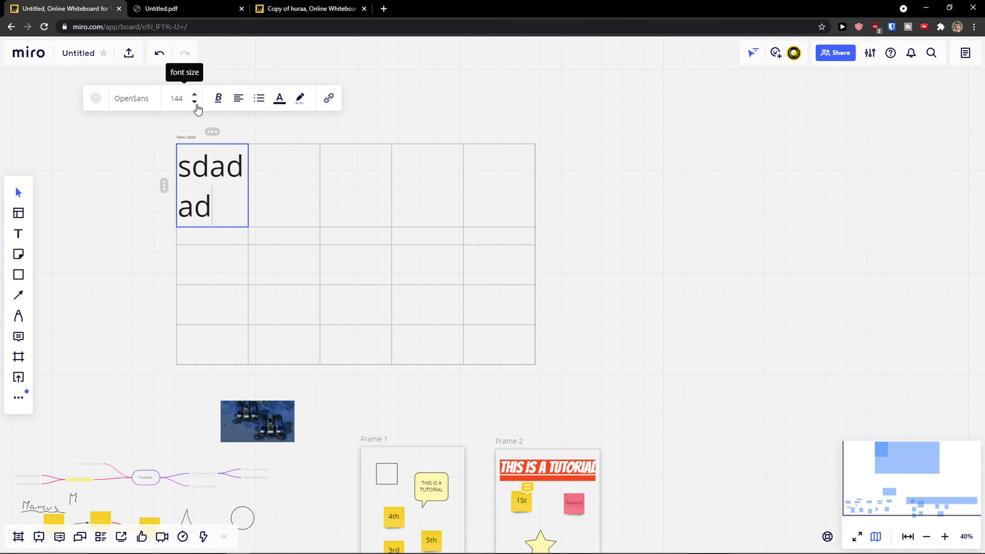
{"action": "left_click", "coordinate": [195, 102]}
{"action": "double_click", "coordinate": [200, 168]}
{"action": "type", "text": "YES SIR"}
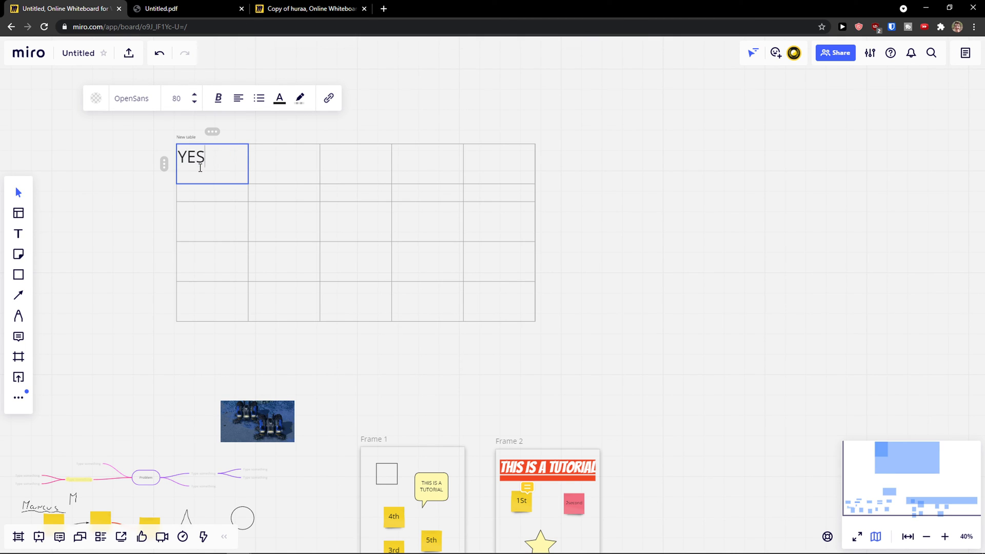
Fill the second top-row cell with 'NO SI' at font size 80
{"action": "left_click", "coordinate": [277, 168]}
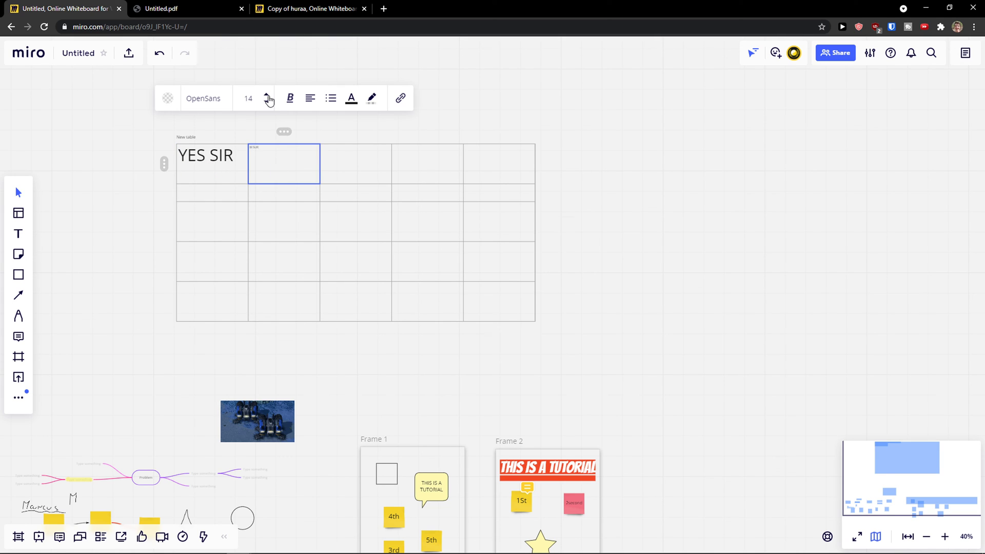
{"action": "type", "text": "BI SUR"}
{"action": "left_click", "coordinate": [267, 94]}
{"action": "left_click", "coordinate": [267, 94]}
{"action": "double_click", "coordinate": [271, 162]}
{"action": "type", "text": "a"}
{"action": "key", "text": "ctrl+a"}
{"action": "key", "text": "BackSpace"}
{"action": "key", "text": "BackSpace"}
{"action": "key", "text": "BackSpace"}
{"action": "key", "text": "BackSpace"}
{"action": "type", "text": "NO SIR"}
{"action": "key", "text": "Return"}
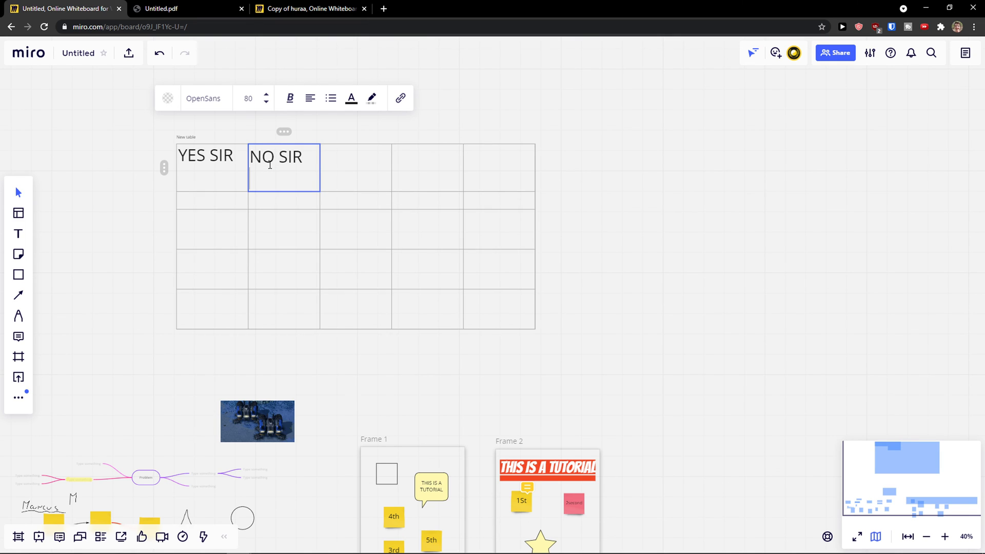
{"action": "key", "text": "BackSpace"}
{"action": "key", "text": "BackSpace"}
{"action": "key", "text": "Escape"}
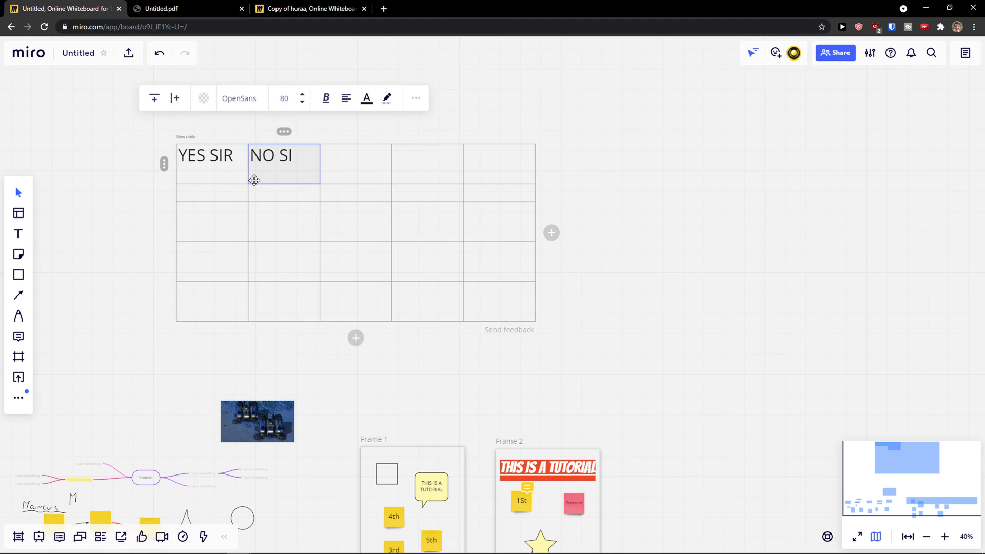
Add an extra column and an extra row to the table
{"action": "left_click", "coordinate": [211, 180]}
{"action": "left_click", "coordinate": [83, 99]}
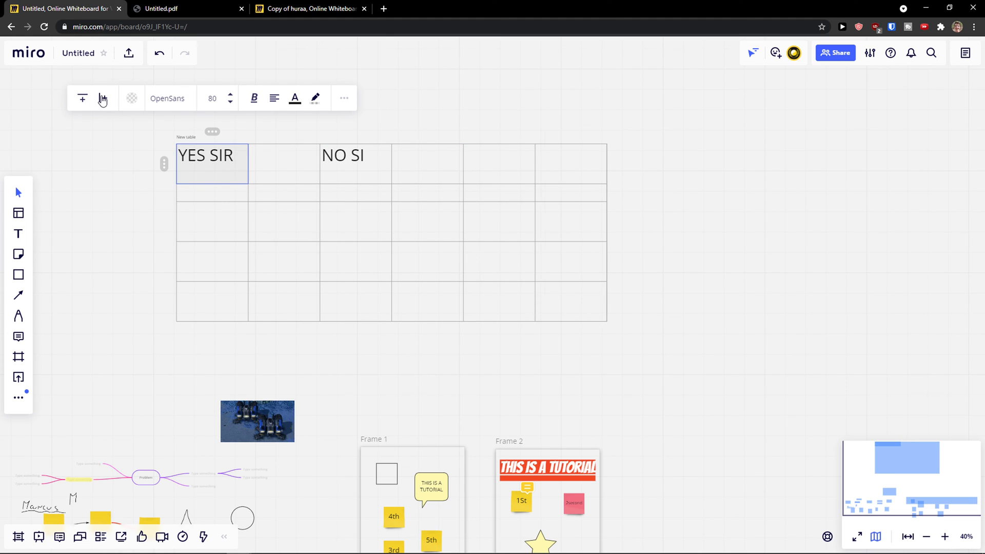
{"action": "left_click", "coordinate": [83, 99]}
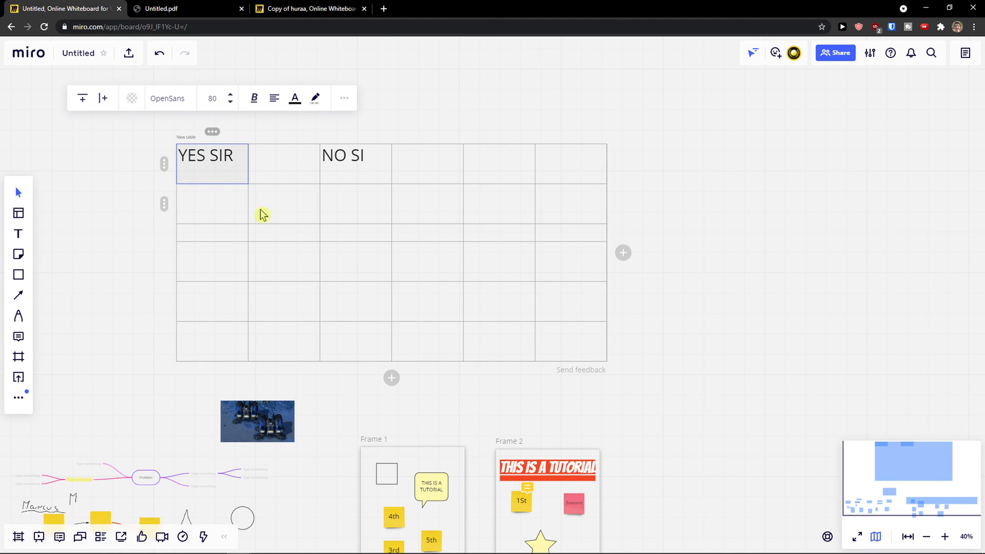
{"action": "left_click", "coordinate": [23, 399]}
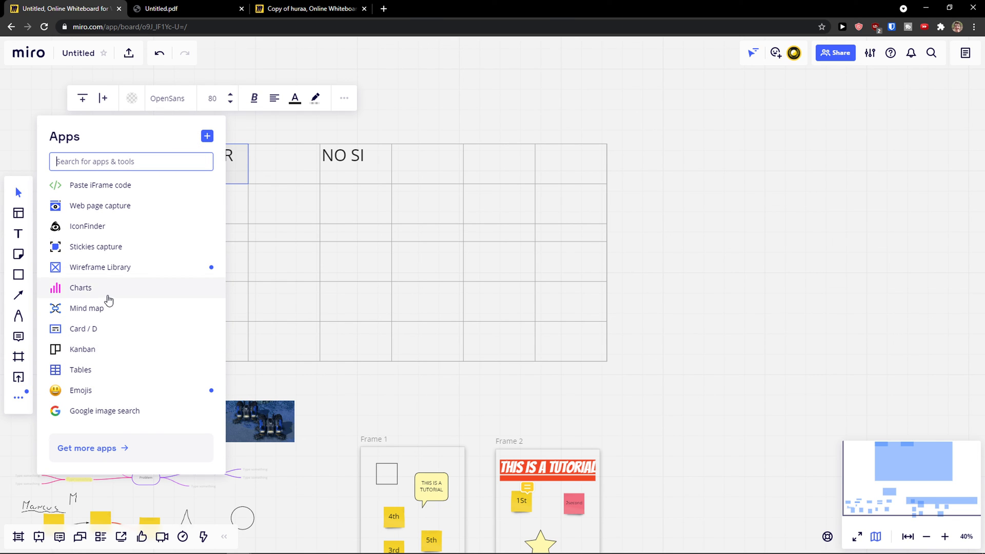
Drag a pie chart from Charts to the right of the table and enlarge it
{"action": "left_click", "coordinate": [108, 294]}
{"action": "left_click_drag", "start_coordinate": [68, 270], "coordinate": [744, 239]}
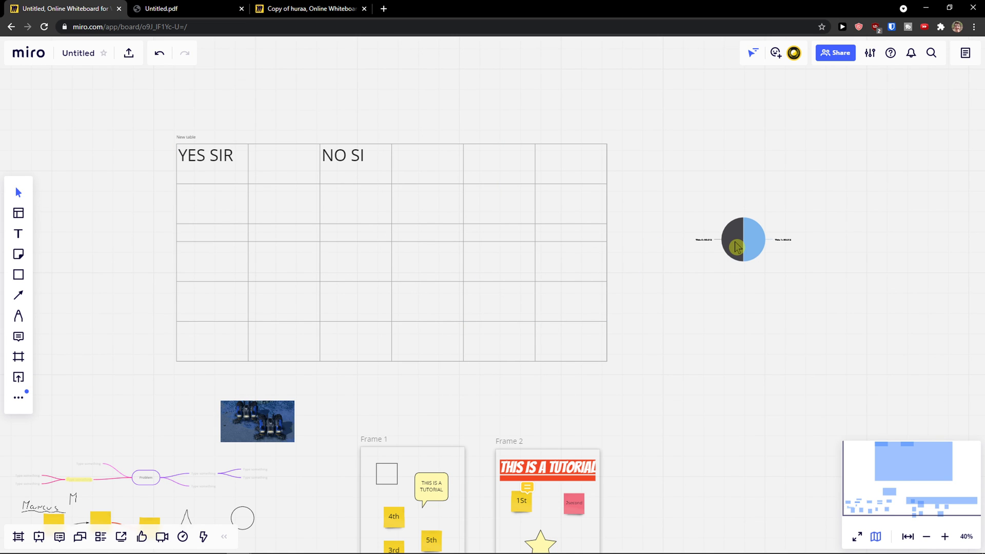
{"action": "left_click_drag", "start_coordinate": [795, 273], "coordinate": [535, 400]}
{"action": "left_click", "coordinate": [451, 370]}
{"action": "scroll", "coordinate": [448, 403], "scroll_direction": "up", "scroll_amount": 3}
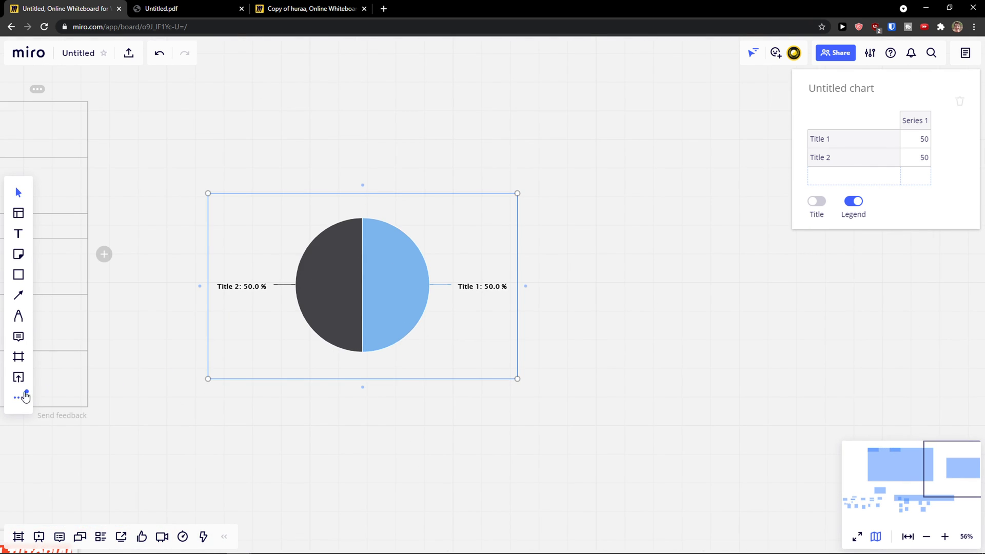
Add a Kanban board with To do, In progress and Done columns
{"action": "left_click", "coordinate": [19, 397]}
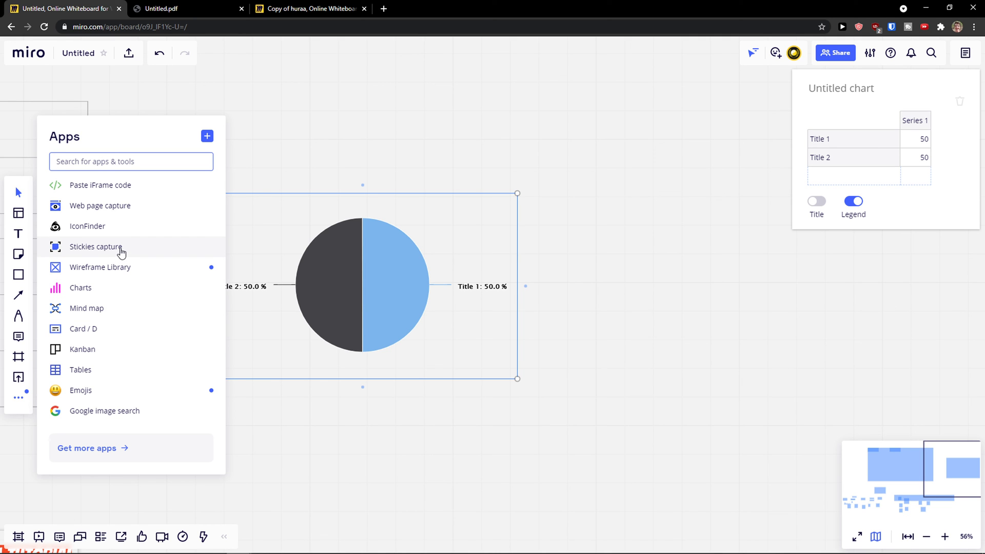
{"action": "left_click", "coordinate": [618, 317]}
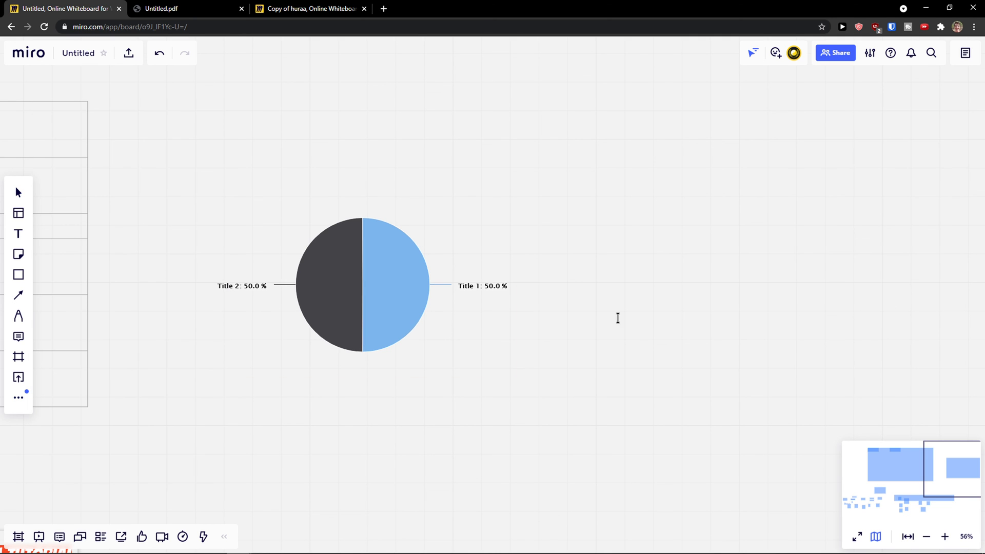
{"action": "scroll", "coordinate": [618, 317], "scroll_direction": "down", "scroll_amount": 5}
{"action": "left_click", "coordinate": [512, 249]}
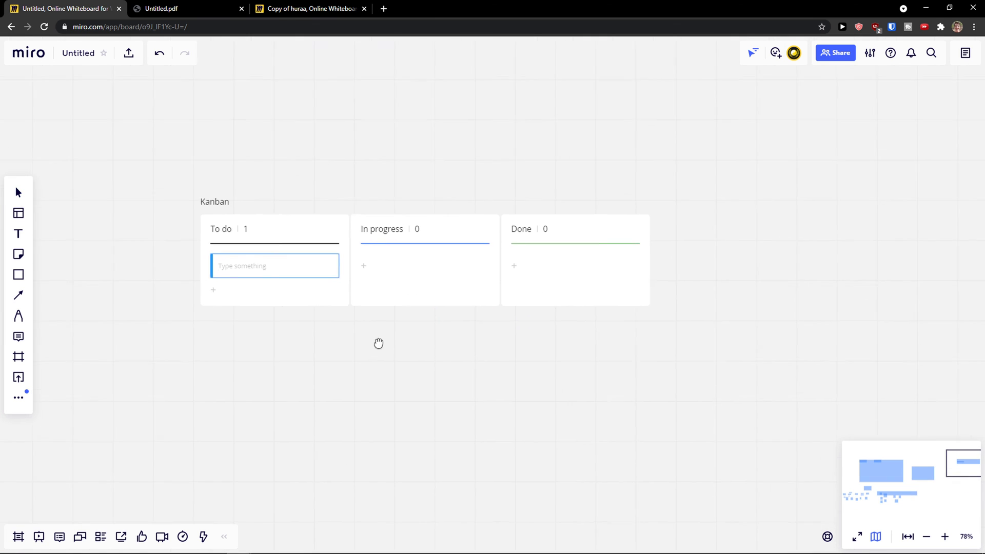
Add a 'THIS THING' card to the Kanban and drag it out of To do
{"action": "scroll", "coordinate": [321, 380], "scroll_direction": "up", "scroll_amount": 2}
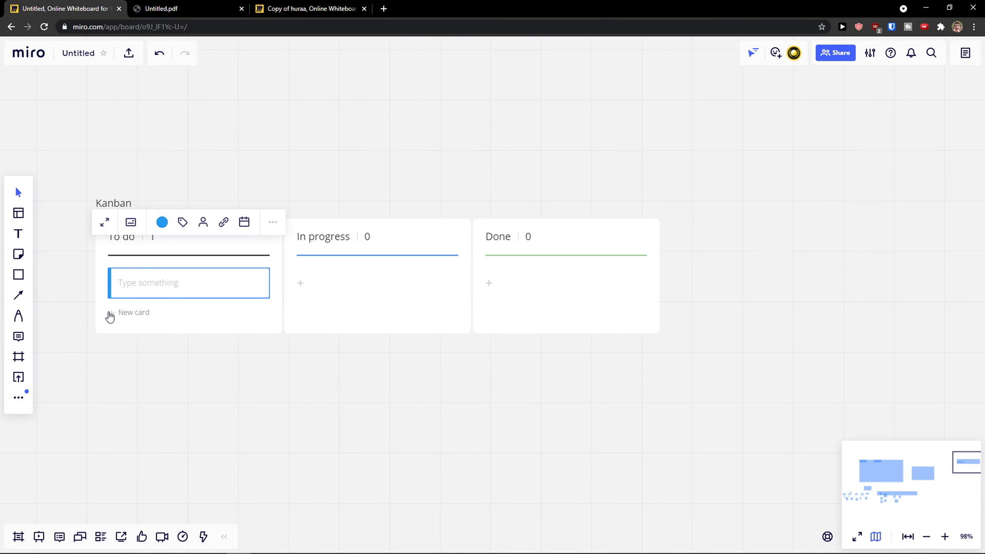
{"action": "type", "text": "THIS THING"}
{"action": "left_click", "coordinate": [109, 314]}
{"action": "left_click_drag", "start_coordinate": [111, 287], "coordinate": [522, 286]}
Add a fourth, Untitled column to the Kanban board
{"action": "left_click", "coordinate": [129, 215]}
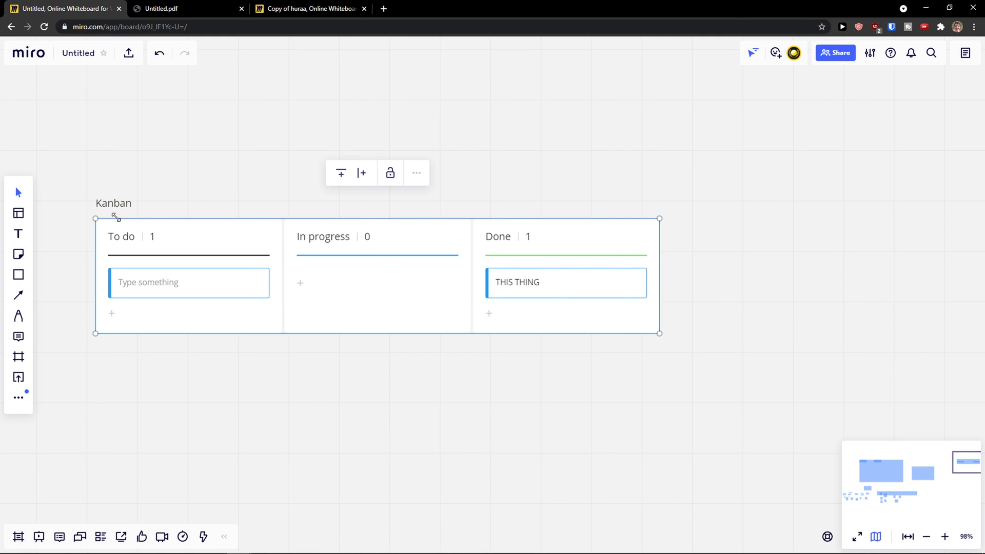
{"action": "left_click", "coordinate": [363, 175]}
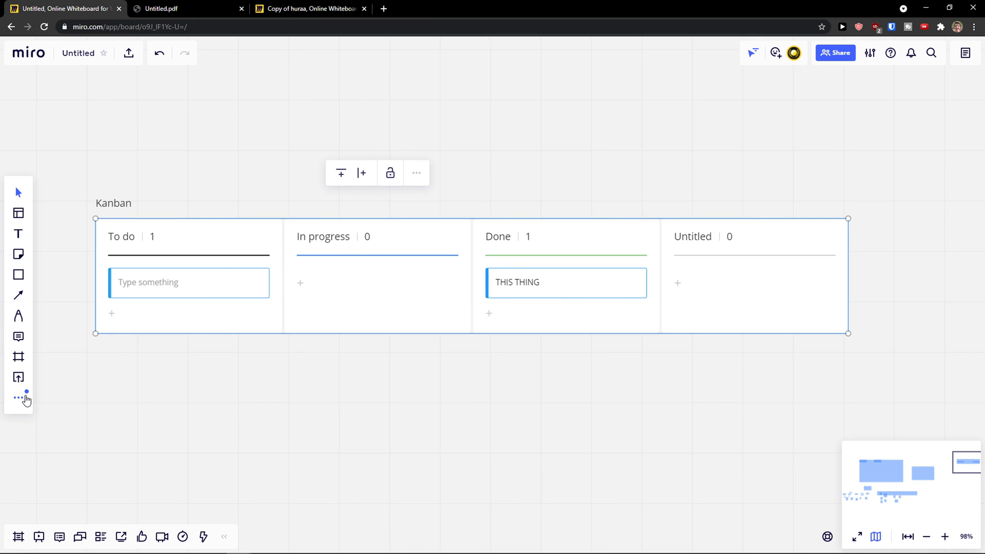
{"action": "left_click", "coordinate": [26, 399]}
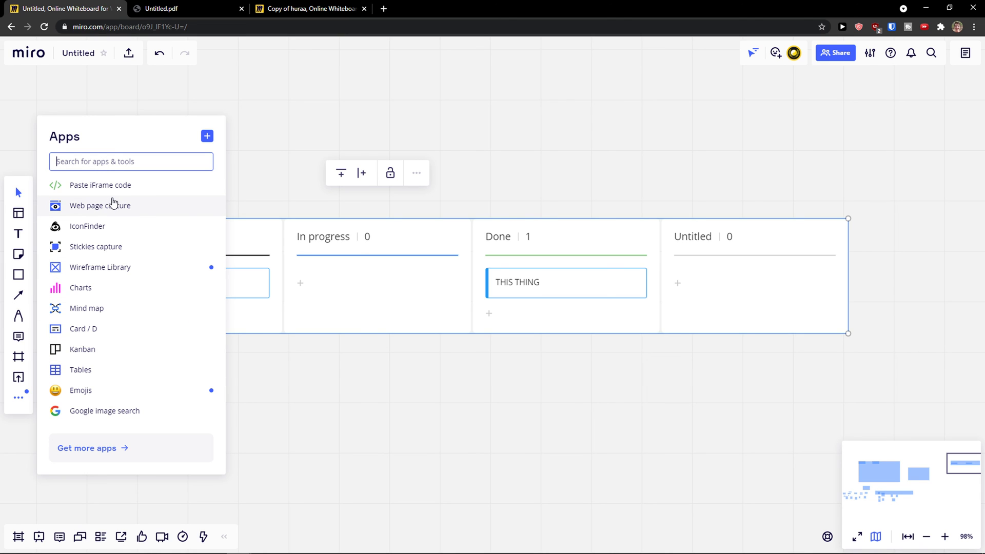
Close the apps list and add a test Frame 3 from the frames panel
{"action": "left_click", "coordinate": [290, 412]}
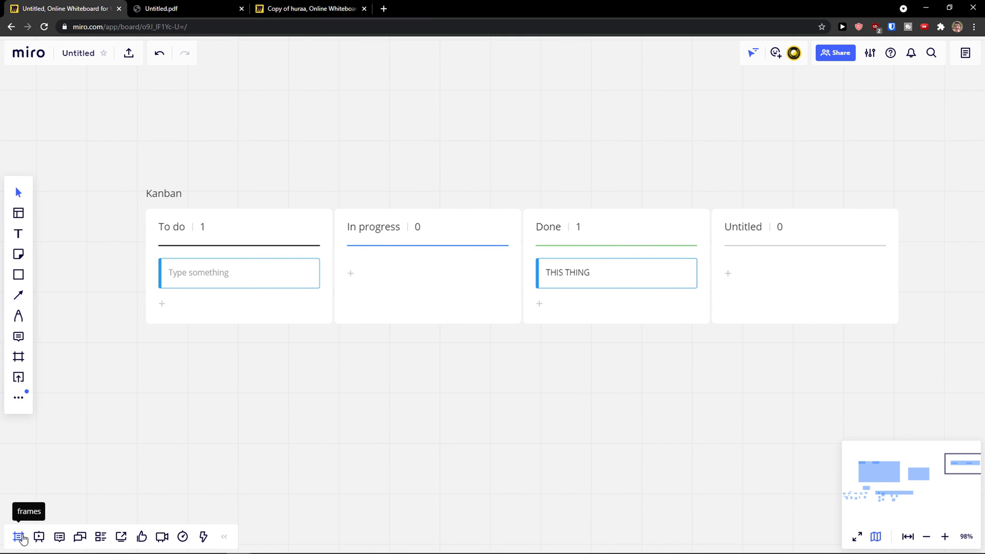
{"action": "left_click", "coordinate": [25, 537]}
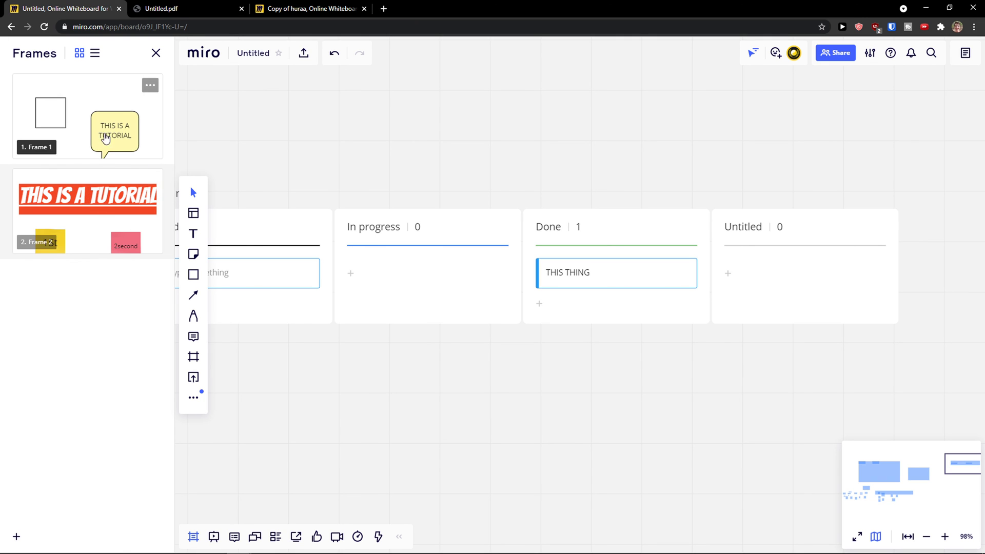
{"action": "left_click", "coordinate": [14, 538]}
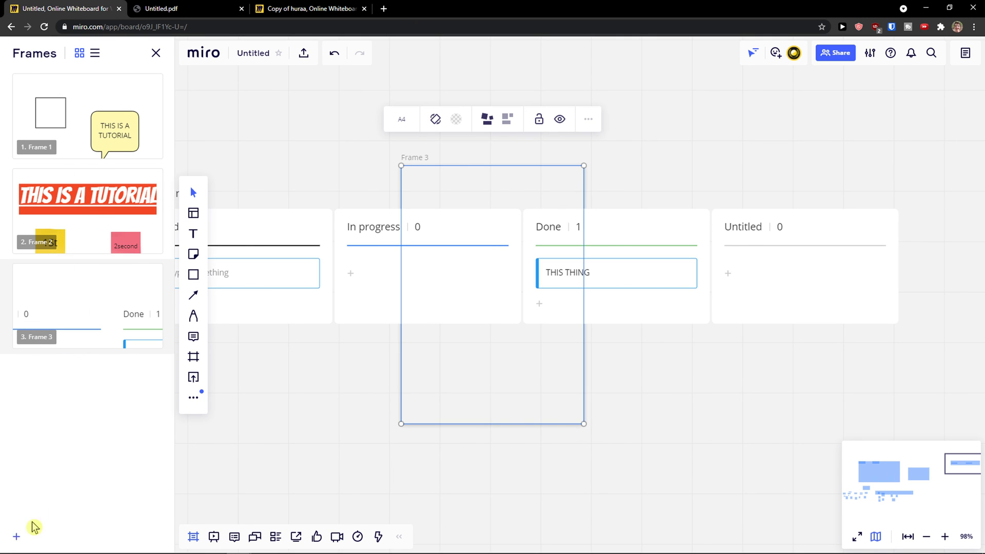
Move Frame 3 around the board, then delete it
{"action": "left_click", "coordinate": [427, 395]}
{"action": "left_click_drag", "start_coordinate": [427, 395], "coordinate": [422, 521]}
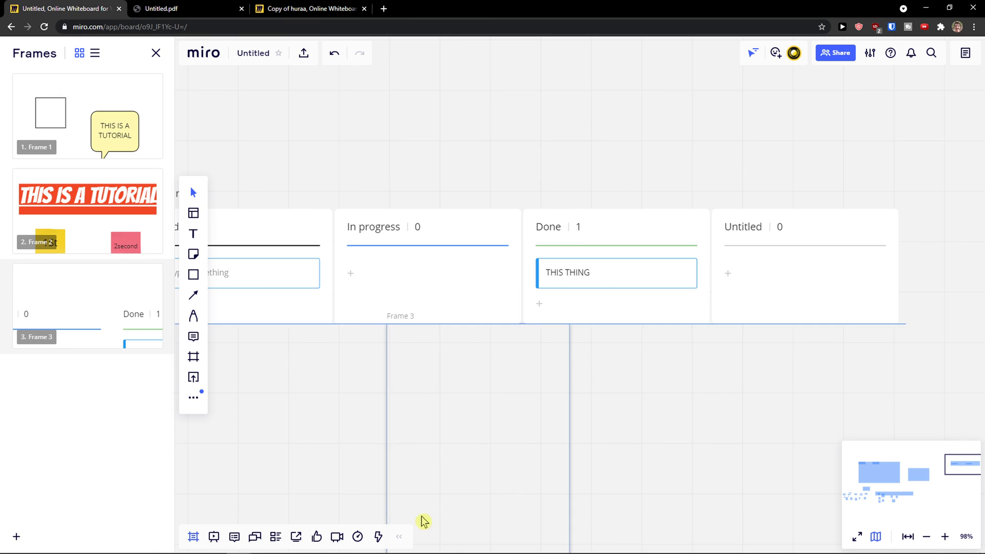
{"action": "left_click_drag", "start_coordinate": [389, 442], "coordinate": [349, 264]}
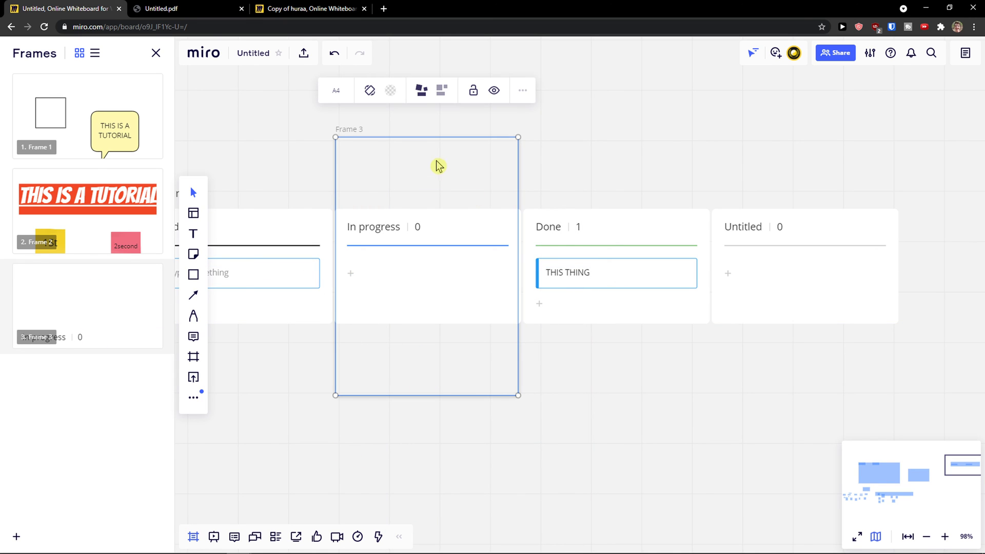
{"action": "left_click", "coordinate": [432, 145]}
{"action": "scroll", "coordinate": [432, 149], "scroll_direction": "right", "scroll_amount": 1}
{"action": "left_click", "coordinate": [341, 132]}
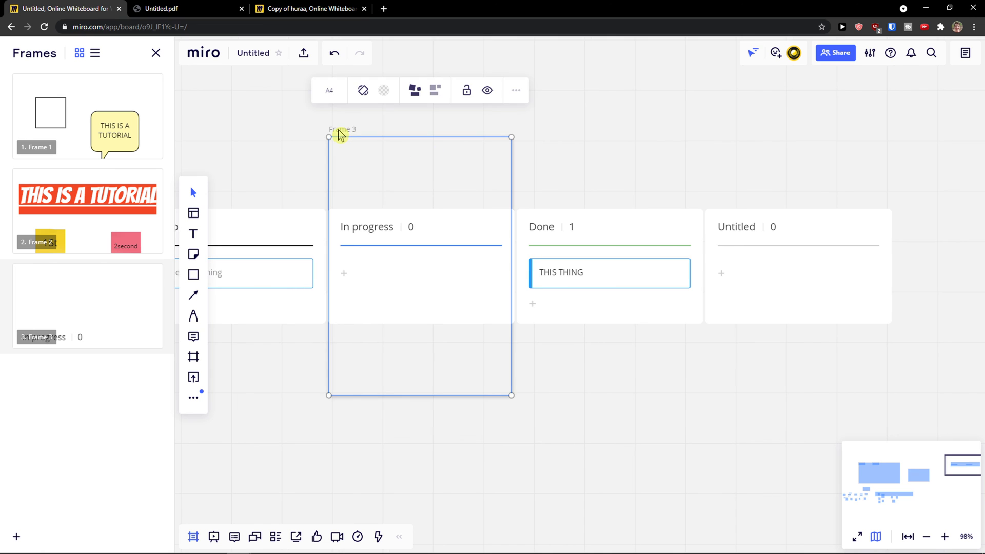
{"action": "key", "text": "Delete"}
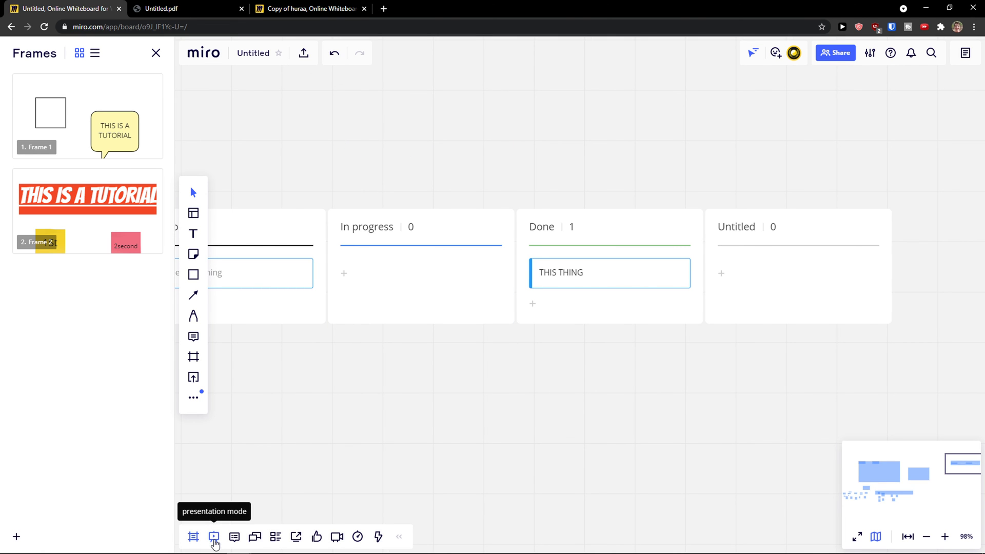
{"action": "left_click", "coordinate": [214, 537]}
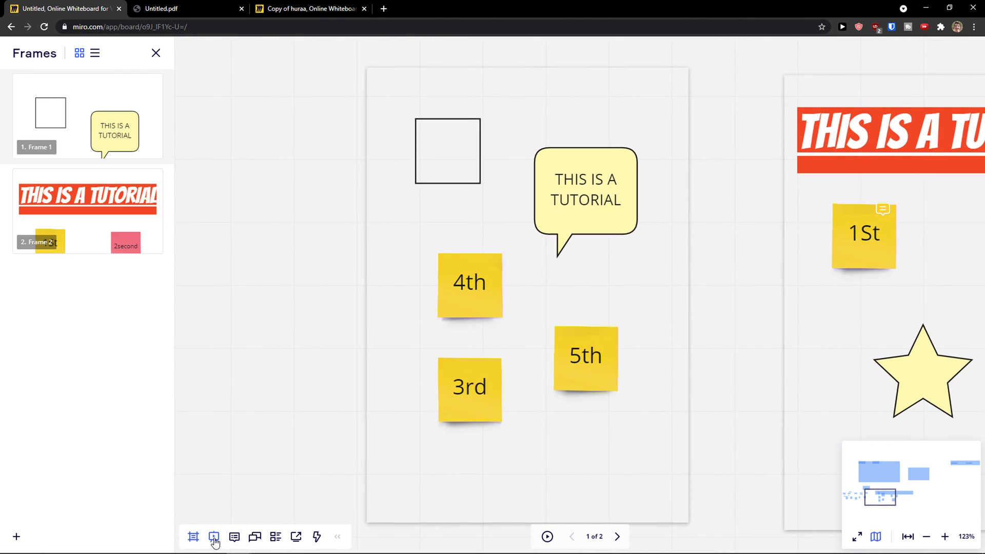
Step through both frames in presentation mode, then exit and view the 'this is a sticker' comment
{"action": "left_click", "coordinate": [618, 537]}
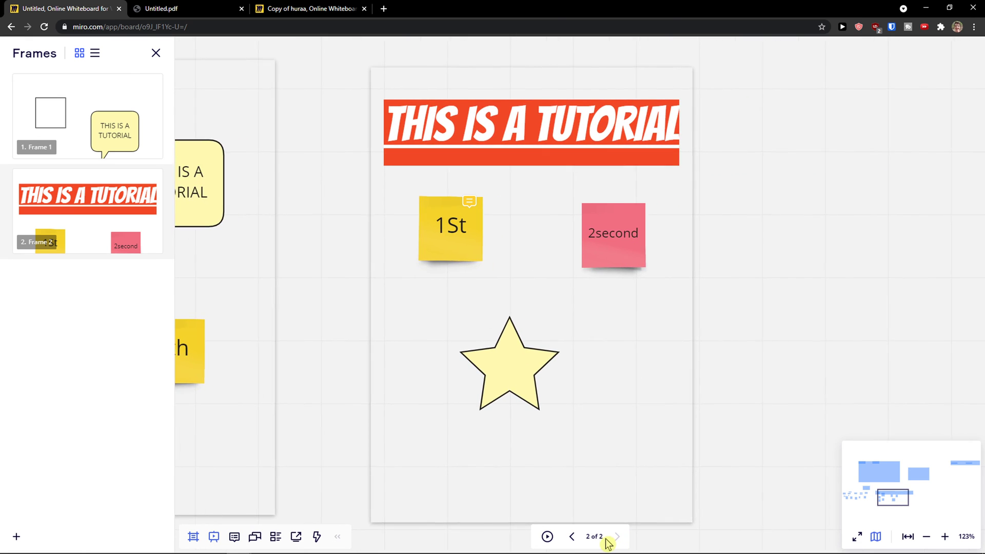
{"action": "left_click", "coordinate": [579, 537]}
{"action": "scroll", "coordinate": [286, 229], "scroll_direction": "up", "scroll_amount": 5}
{"action": "scroll", "coordinate": [391, 445], "scroll_direction": "down", "scroll_amount": 10}
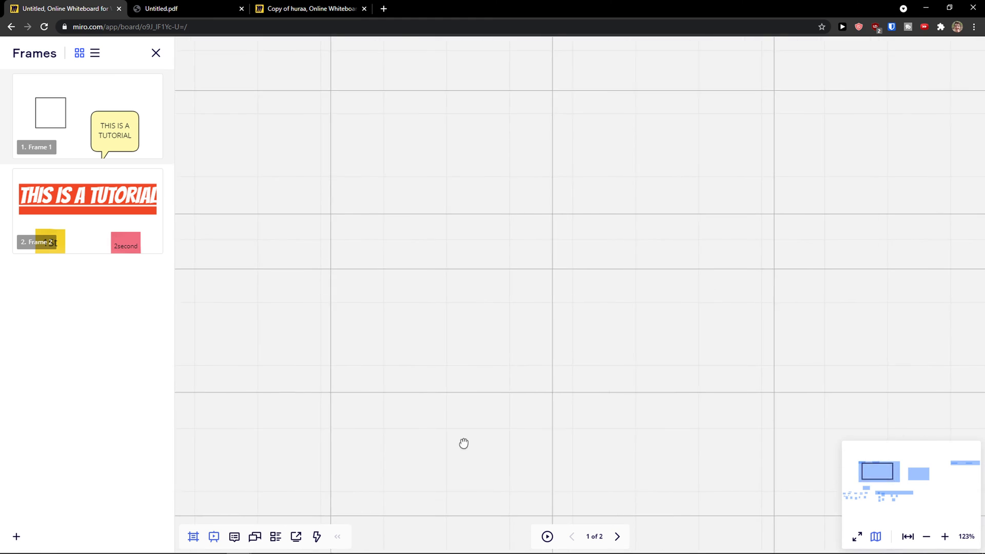
{"action": "scroll", "coordinate": [454, 349], "scroll_direction": "down", "scroll_amount": 3}
{"action": "scroll", "coordinate": [460, 374], "scroll_direction": "up", "scroll_amount": 8}
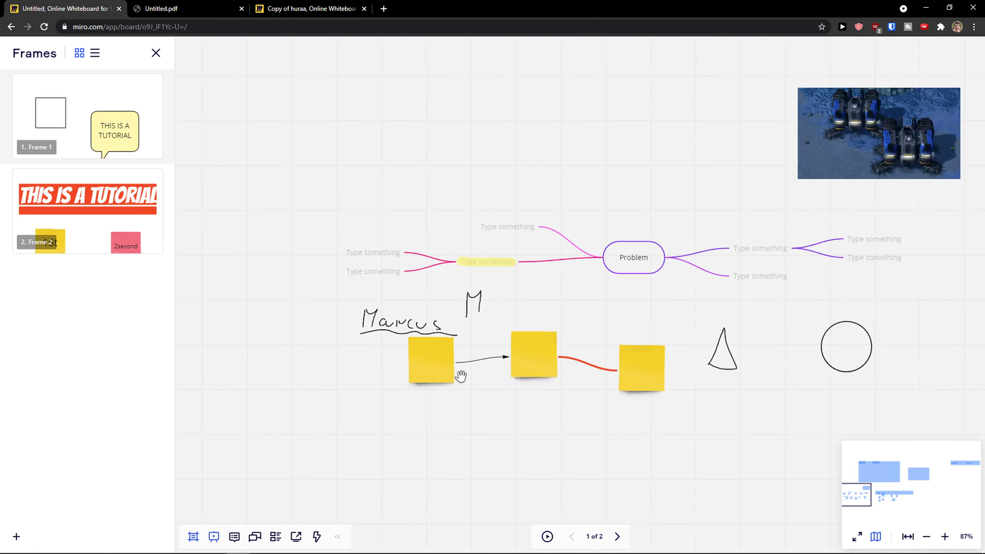
{"action": "left_click", "coordinate": [216, 537]}
{"action": "left_click", "coordinate": [235, 539]}
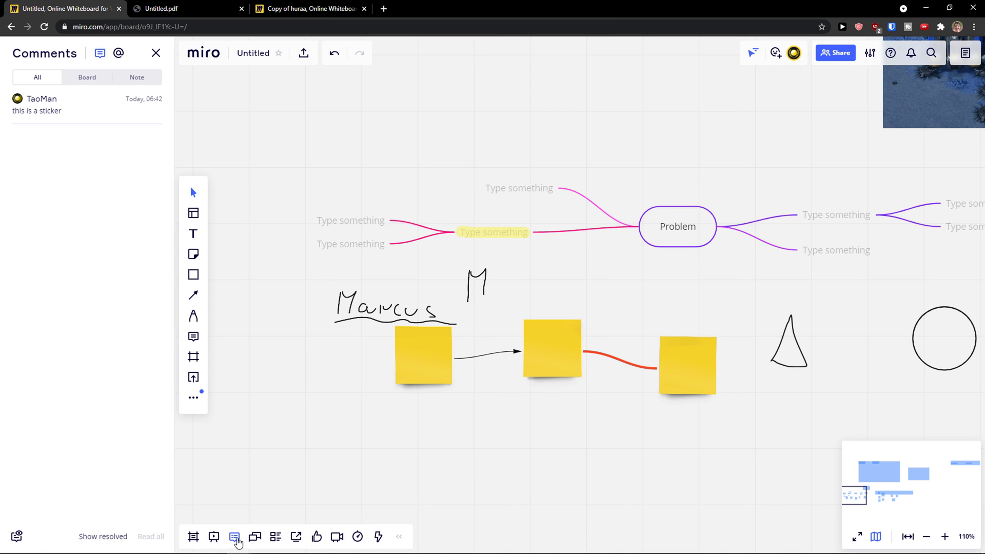
Send the chat message '123' and view the board's cards list
{"action": "left_click", "coordinate": [255, 538]}
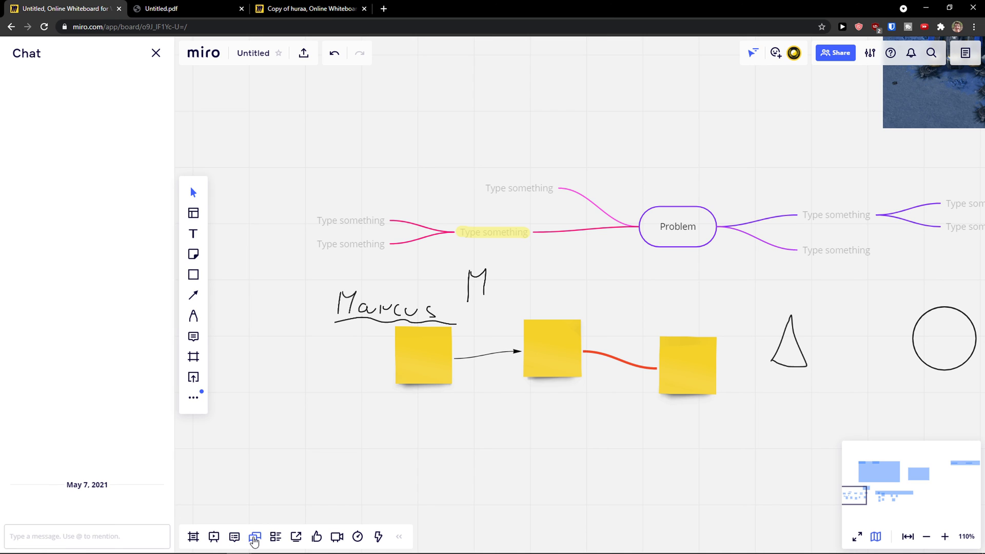
{"action": "type", "text": "123"}
{"action": "key", "text": "Return"}
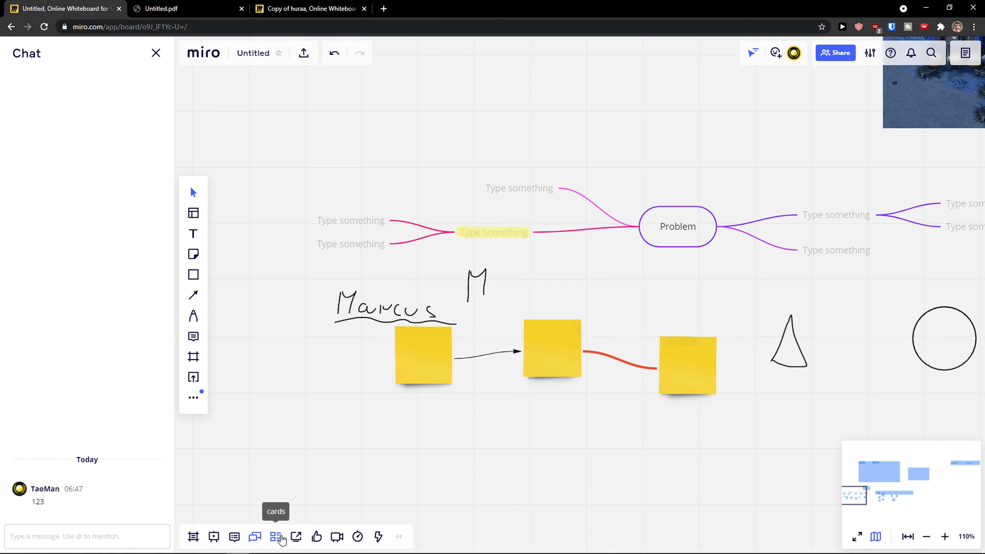
{"action": "left_click", "coordinate": [280, 537]}
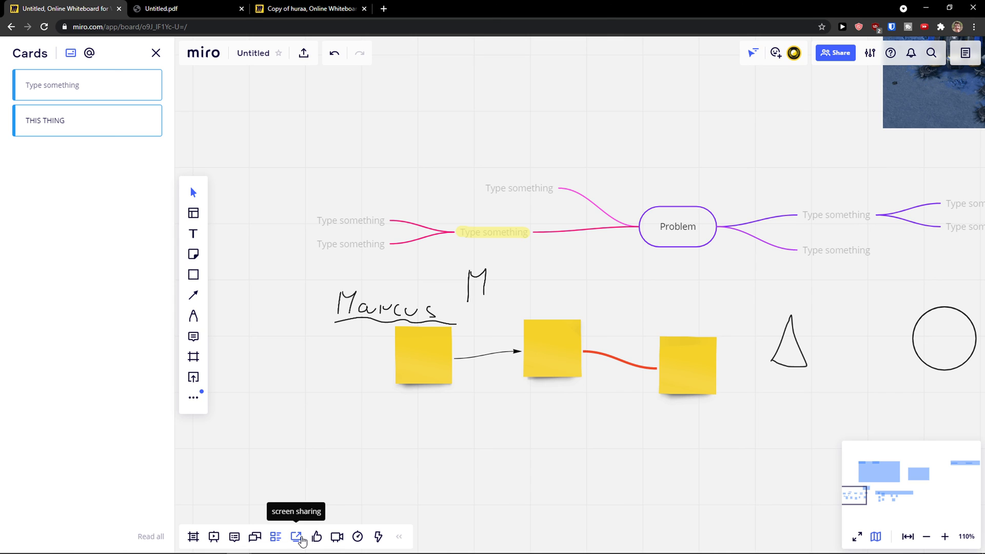
Try screen sharing and voting, dismissing their prompts, then open the activity history
{"action": "left_click", "coordinate": [302, 541]}
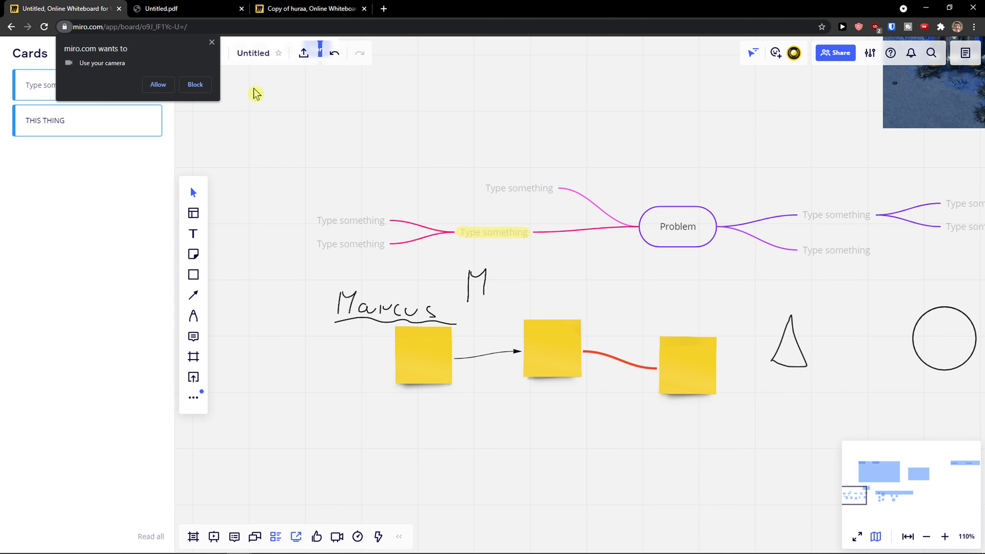
{"action": "left_click", "coordinate": [212, 45]}
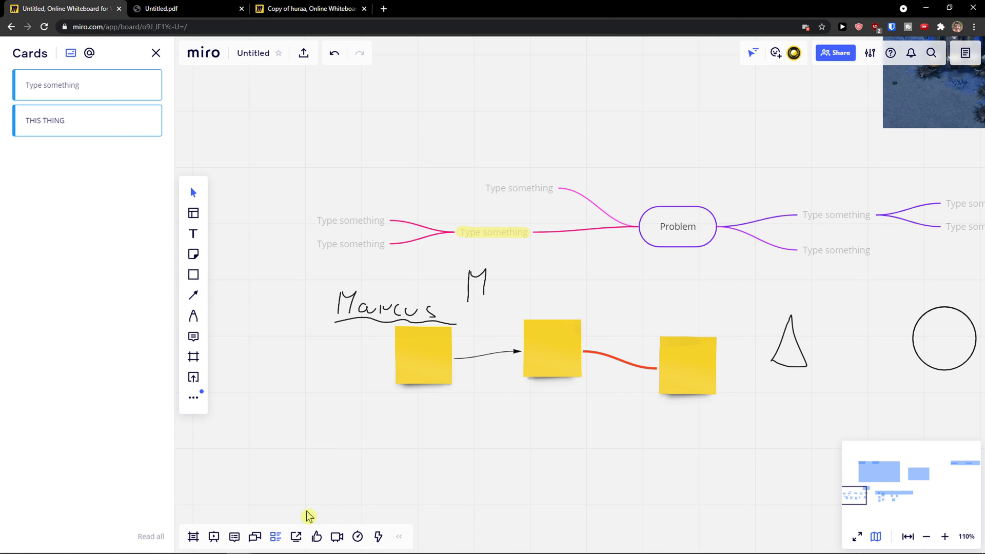
{"action": "left_click", "coordinate": [316, 540]}
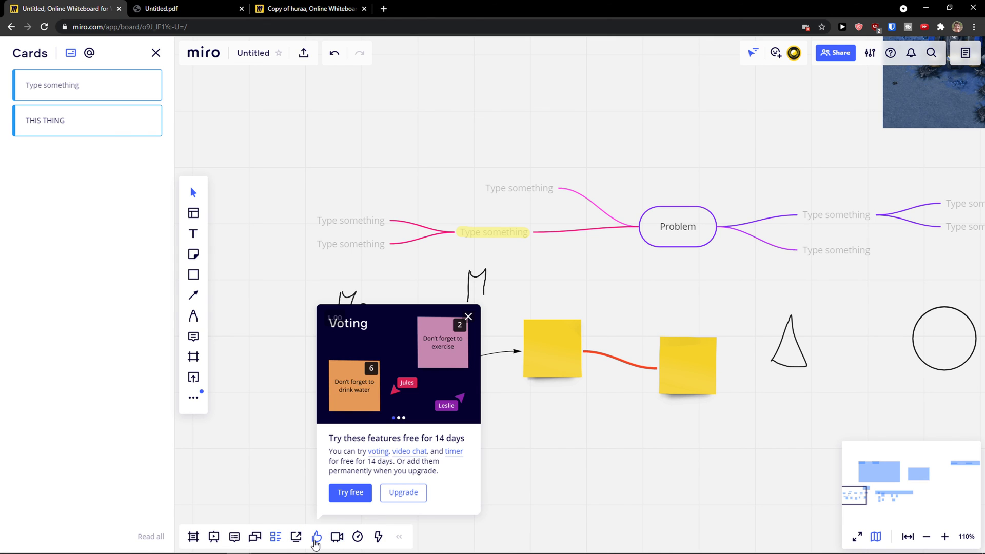
{"action": "left_click", "coordinate": [315, 537]}
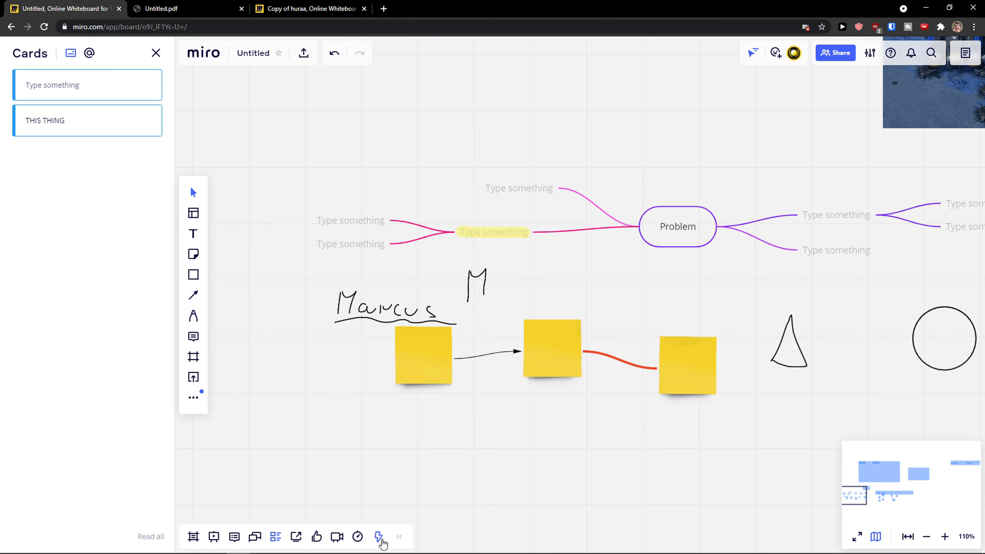
{"action": "left_click", "coordinate": [378, 537]}
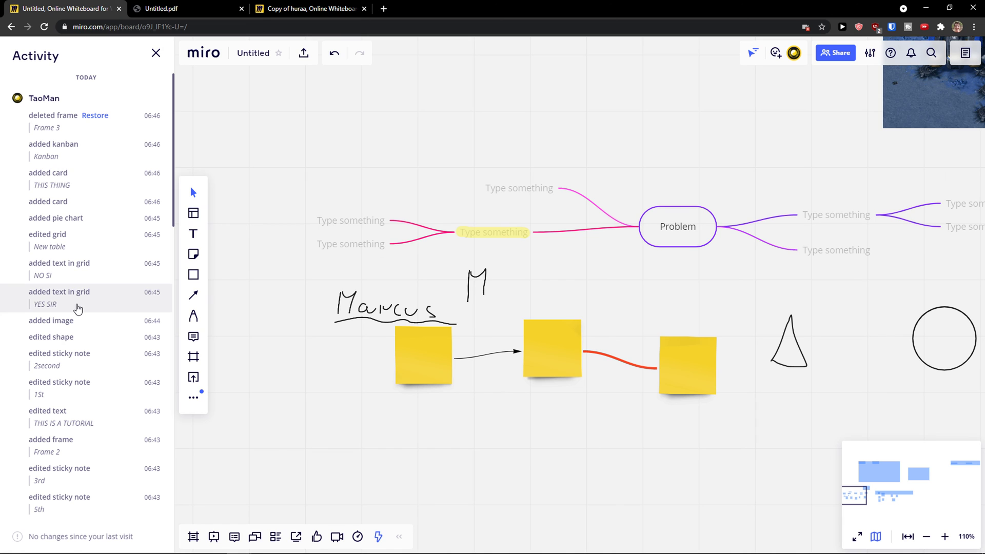
Open the Activity panel listing today's board changes, from sticky note edits to the deleted Frame 3
{"action": "mouse_move", "coordinate": [290, 551]}
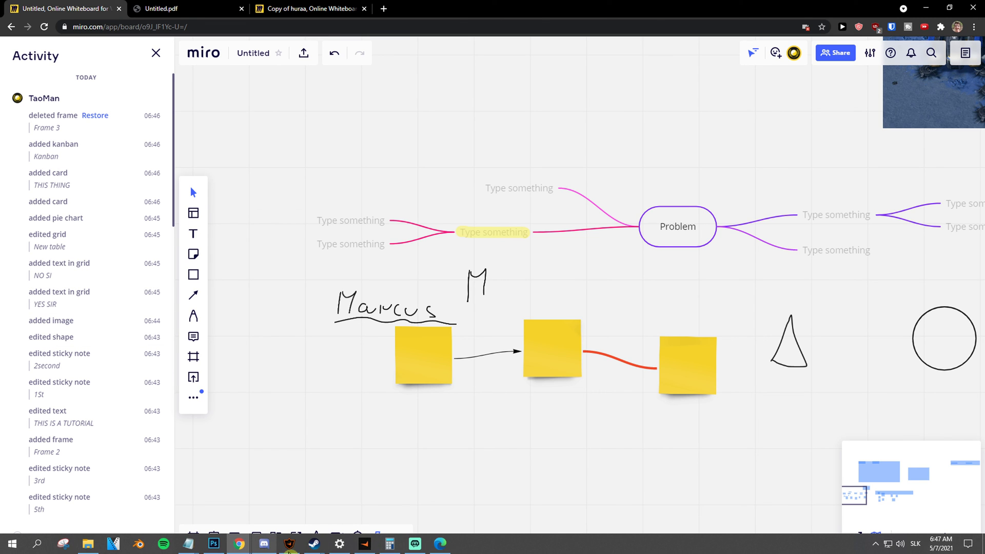